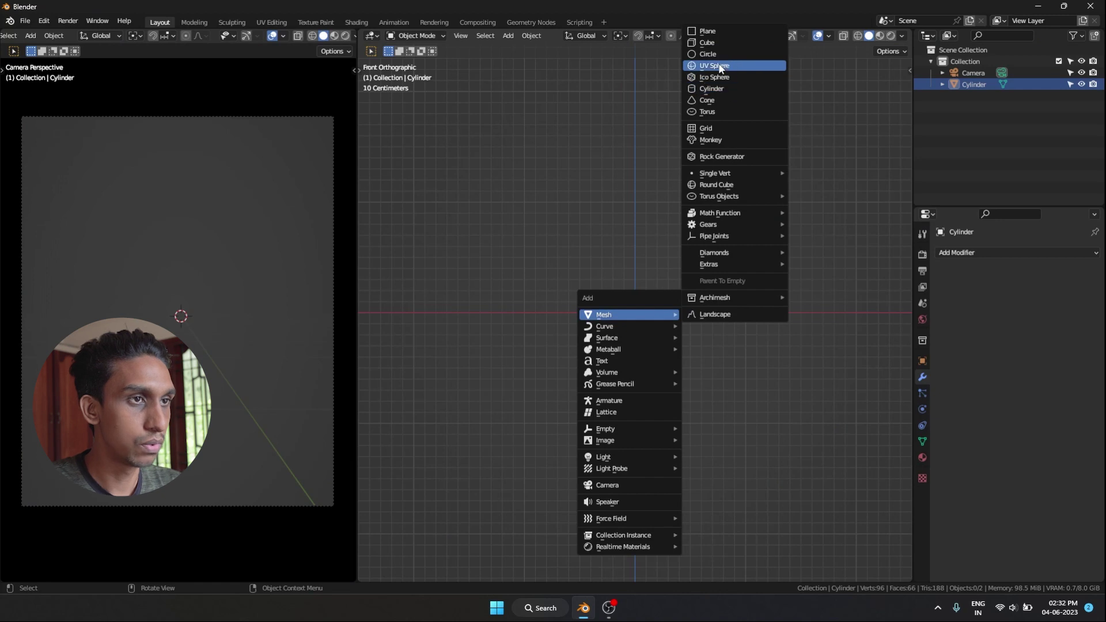
Set the newly added UV sphere to 32 segments and 17 rings
left_click(714, 66)
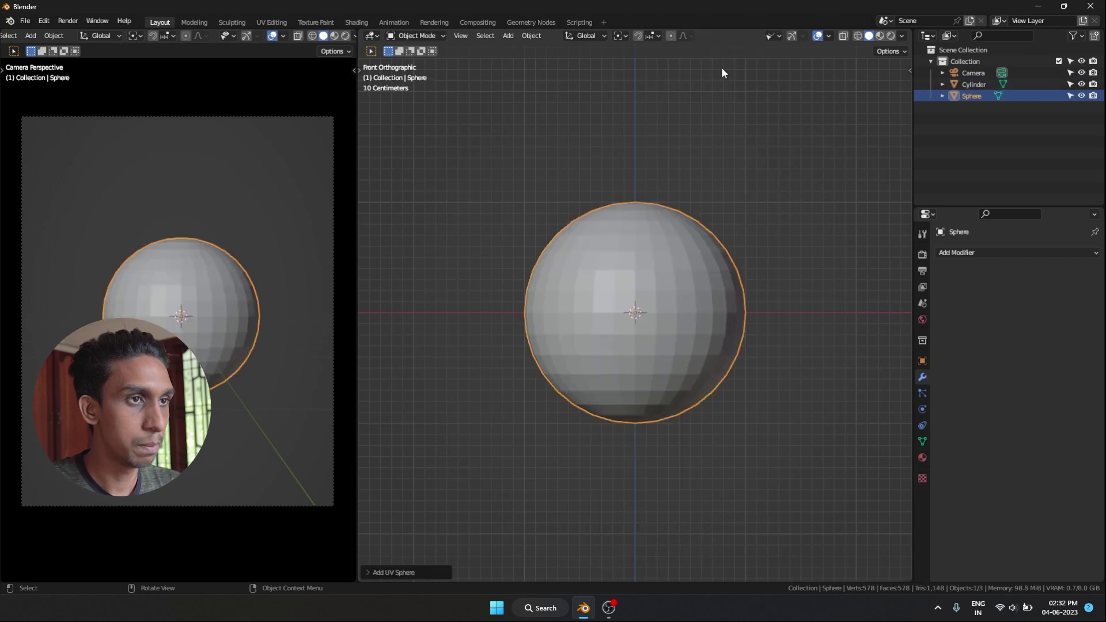
scroll(575, 324, "up", 2)
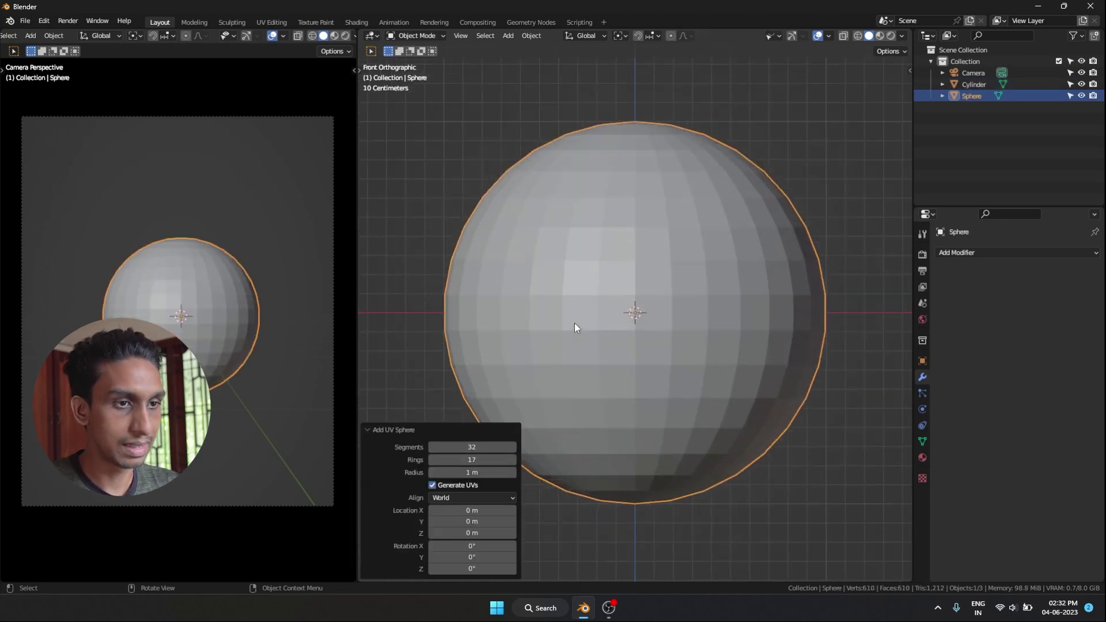
scroll(575, 323, "down", 2)
key("Tab")
key("Tab")
Add two shape keys to the sphere's mesh and name them Sphere and Cylinder
left_click(922, 360)
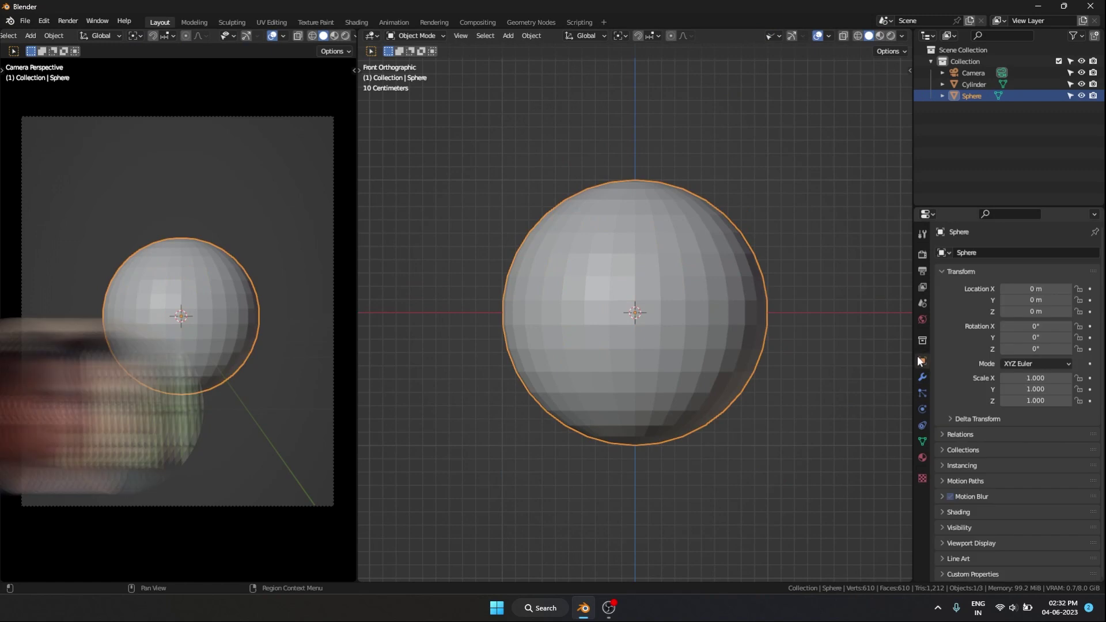
left_click(922, 441)
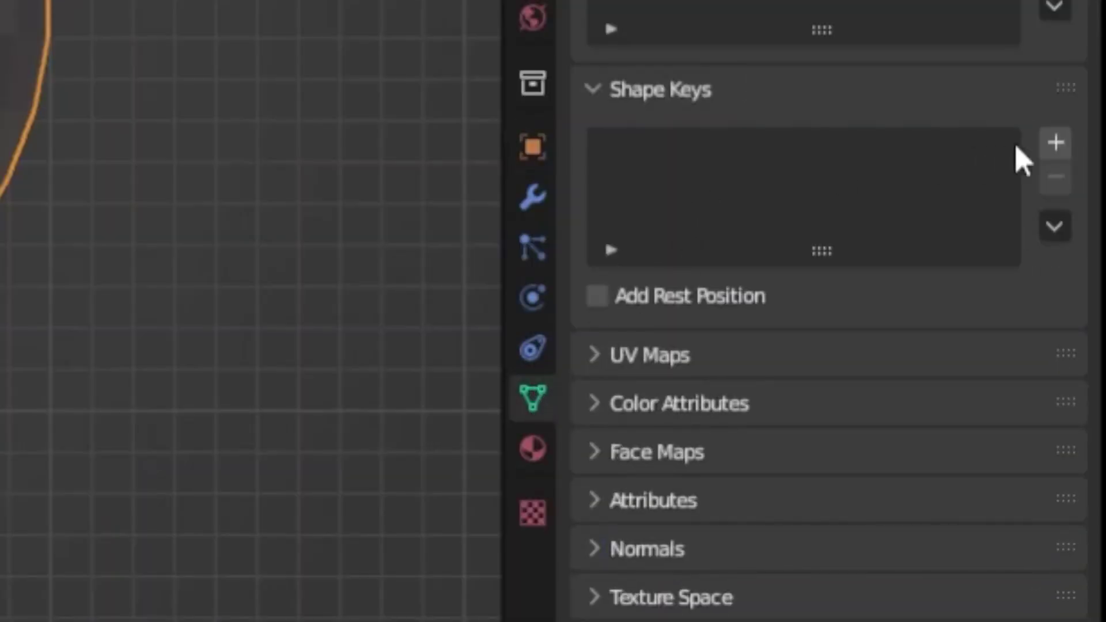
left_click(1055, 143)
left_click(1056, 142)
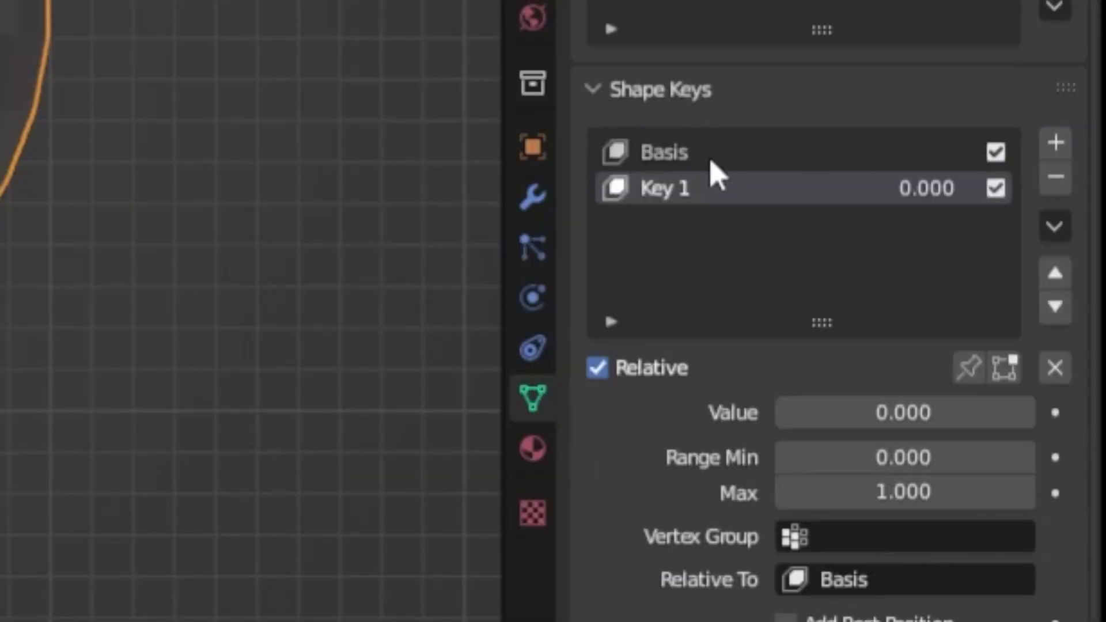
double_click(671, 152)
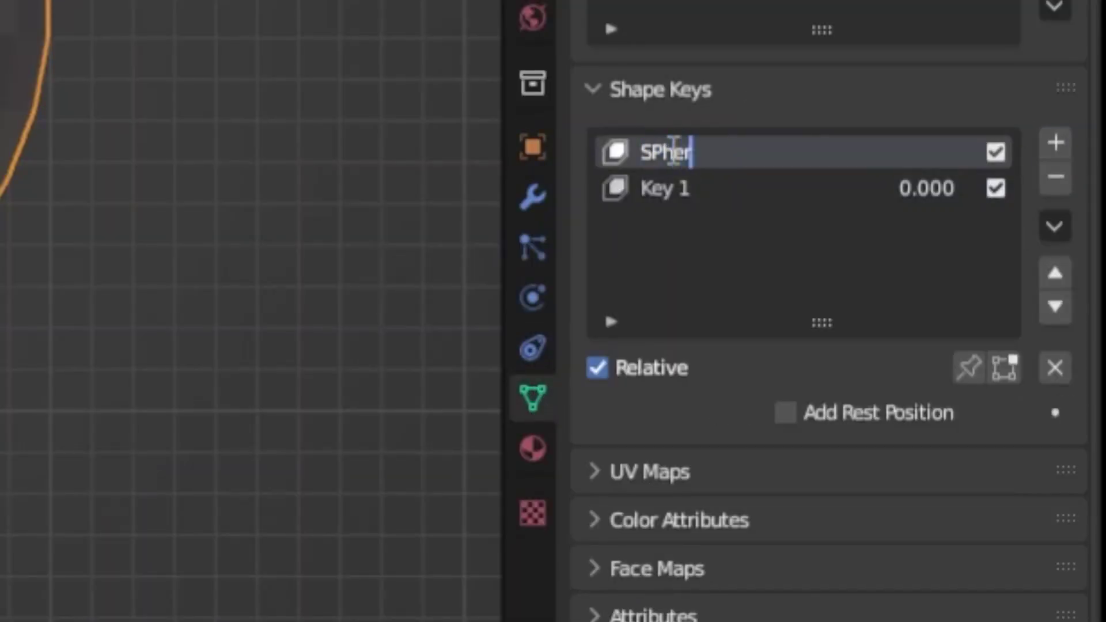
double_click(657, 187)
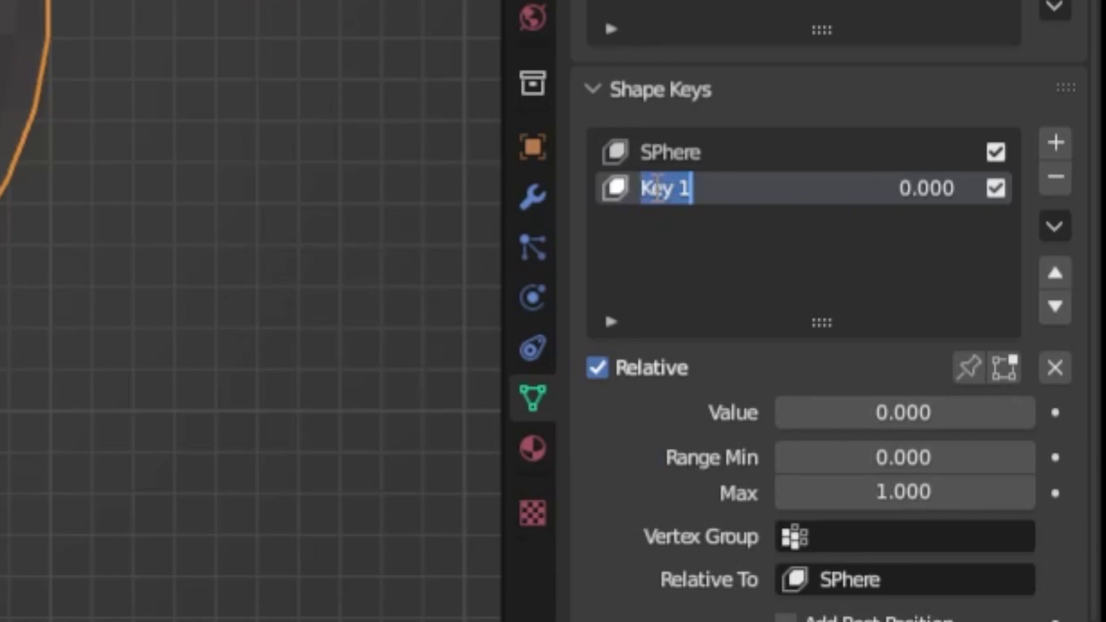
type("C")
type("yc")
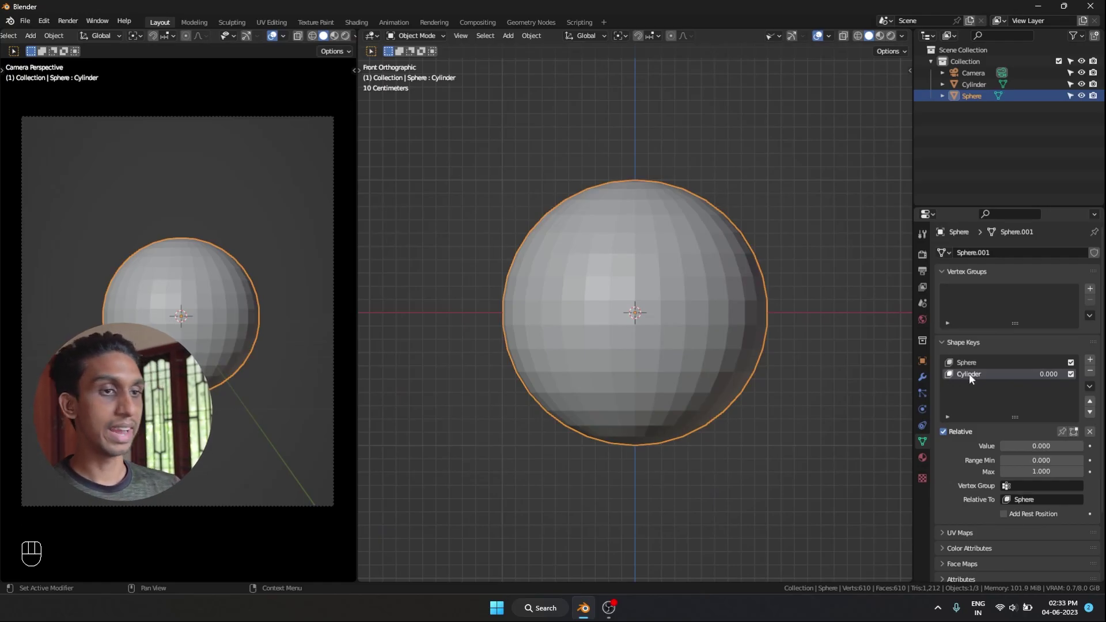
Flatten the sphere's upper-half vertices by scaling them to 0 along Z in the Cylinder shape key
key("Tab")
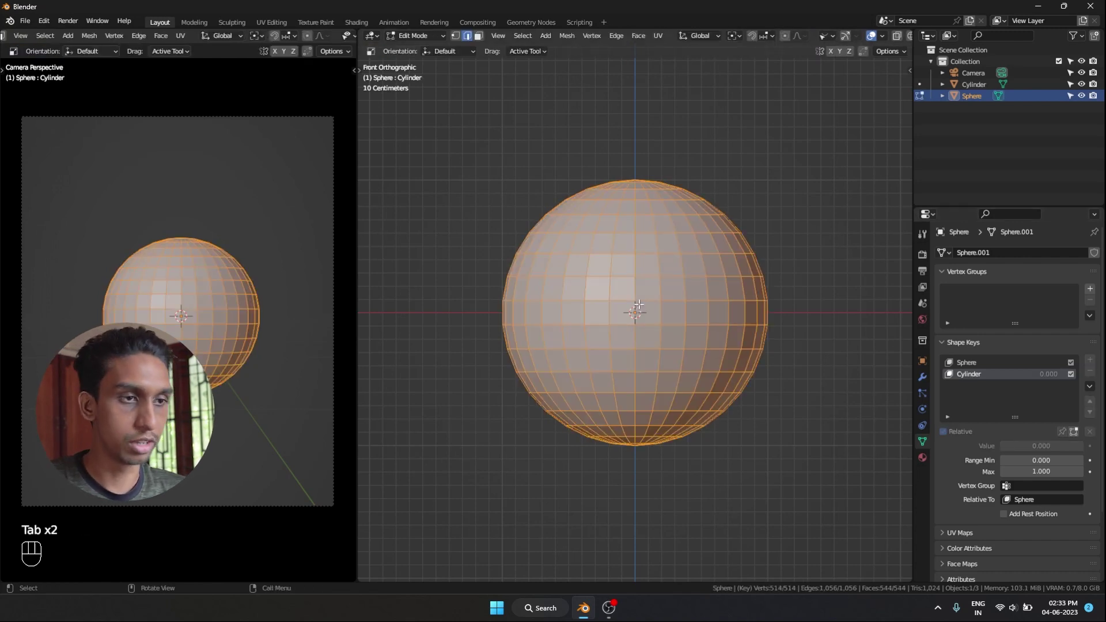
left_click_drag(447, 144, 812, 314)
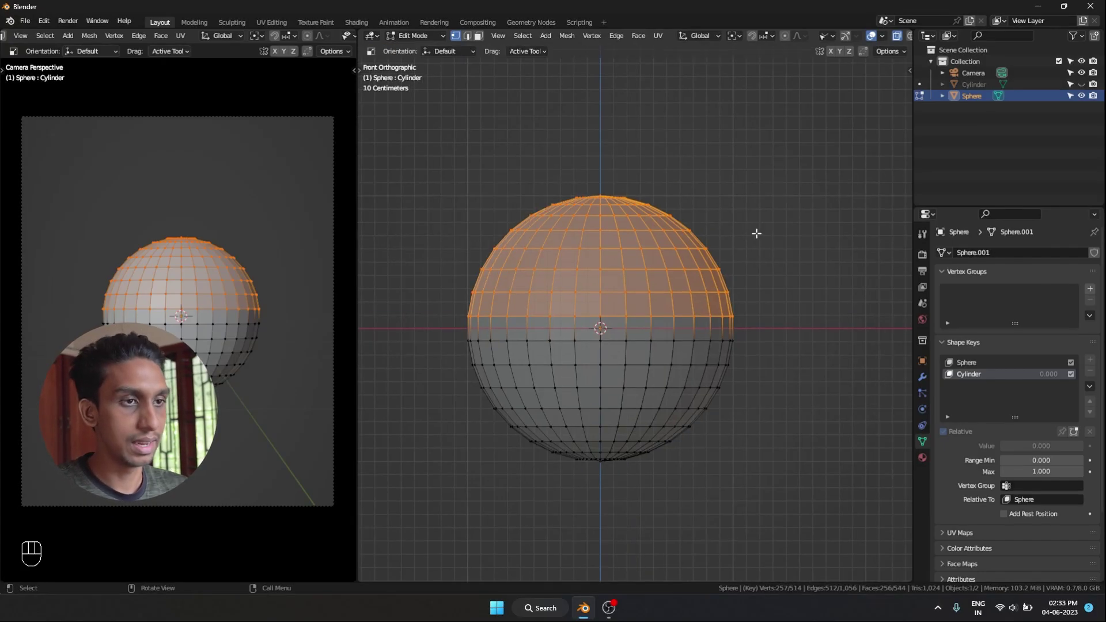
left_click_drag(772, 230, 788, 222)
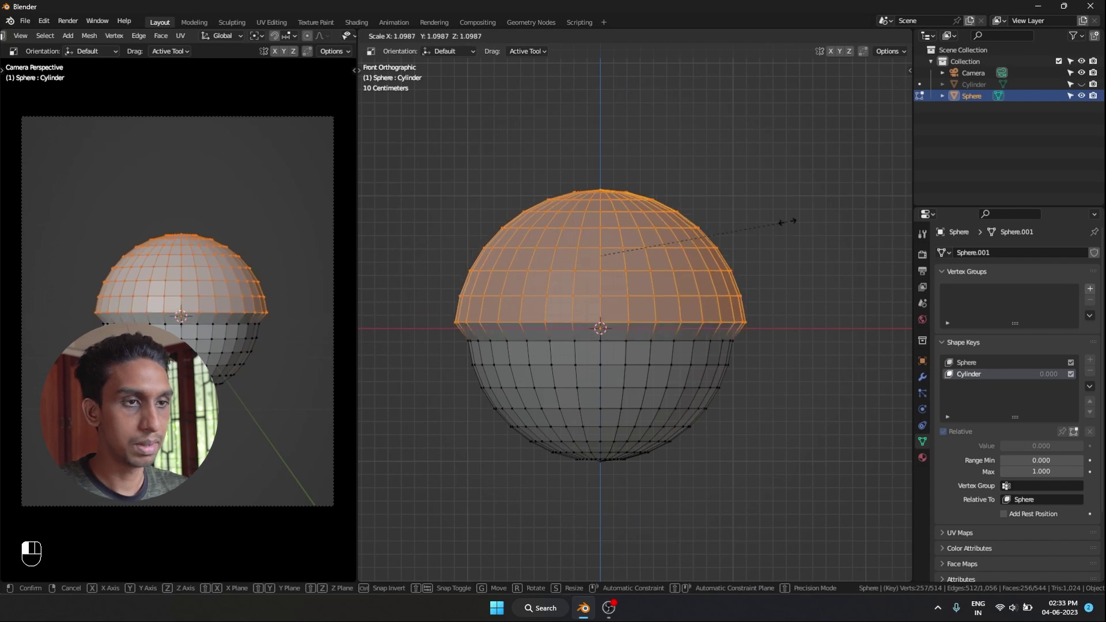
left_click(786, 222)
key("s")
key("z")
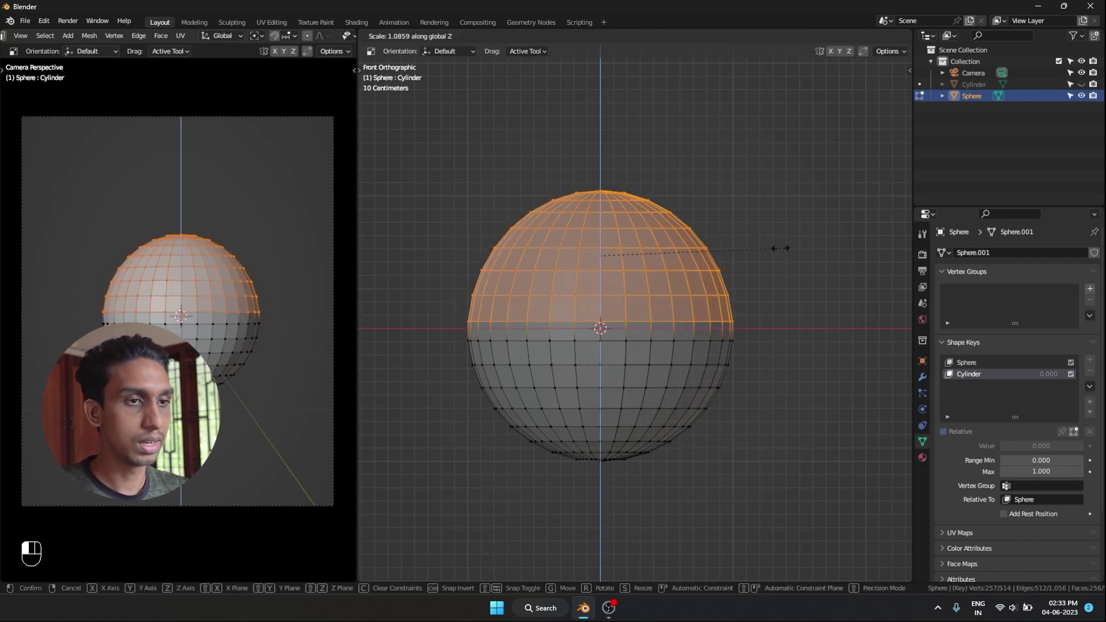
key("0")
left_click(781, 248)
Move the flattened upper vertices up about 0.45 m along Z to form the cylinder's top
key("g")
key("z")
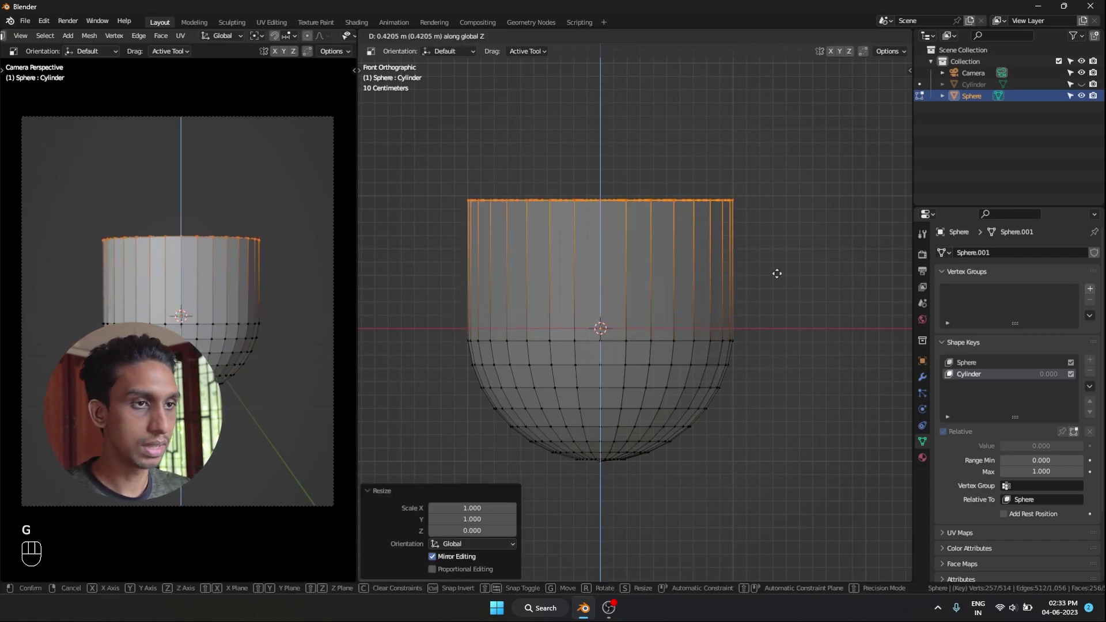
left_click(778, 269)
scroll(740, 258, "up", 4)
middle_click_drag(564, 160, 634, 245, "shift")
scroll(634, 245, "down", 2)
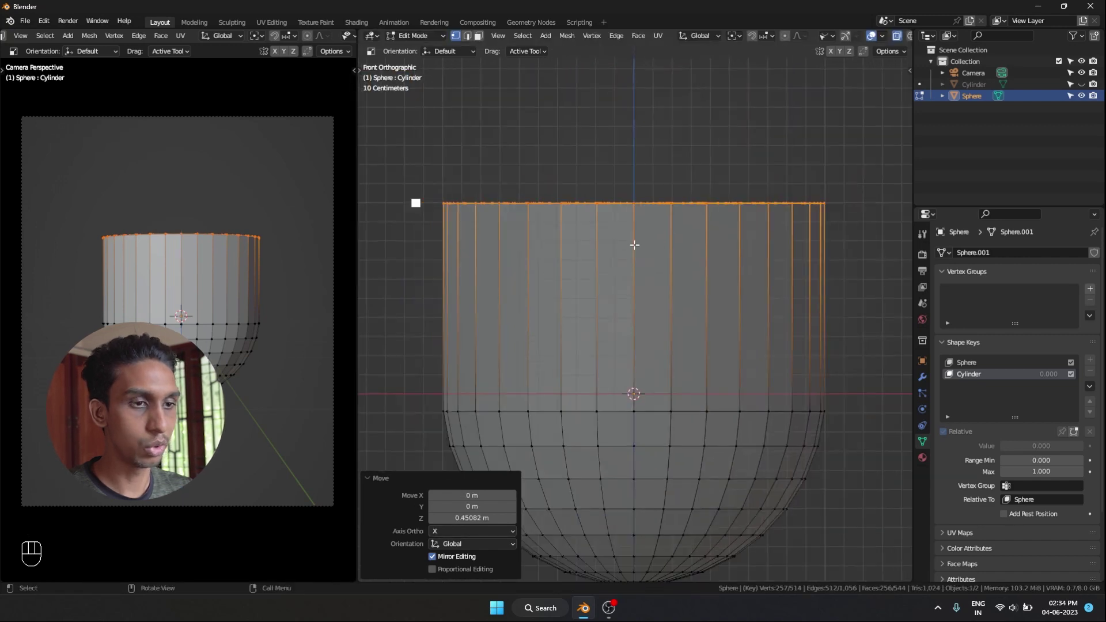
scroll(685, 357, "down", 4, "shift")
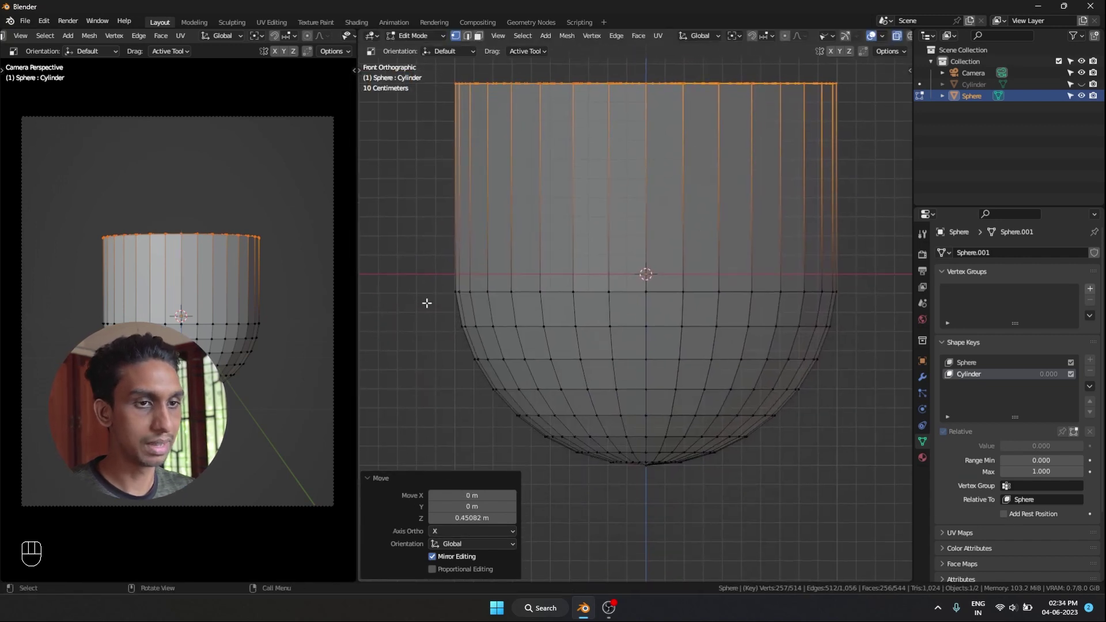
Select the vertices below the sphere's middle ring and flatten them by scaling to 0 along Z
key("shift+w")
left_click_drag(427, 304, 876, 547)
middle_click_drag(877, 558, 857, 478, "shift")
key("s")
key("z")
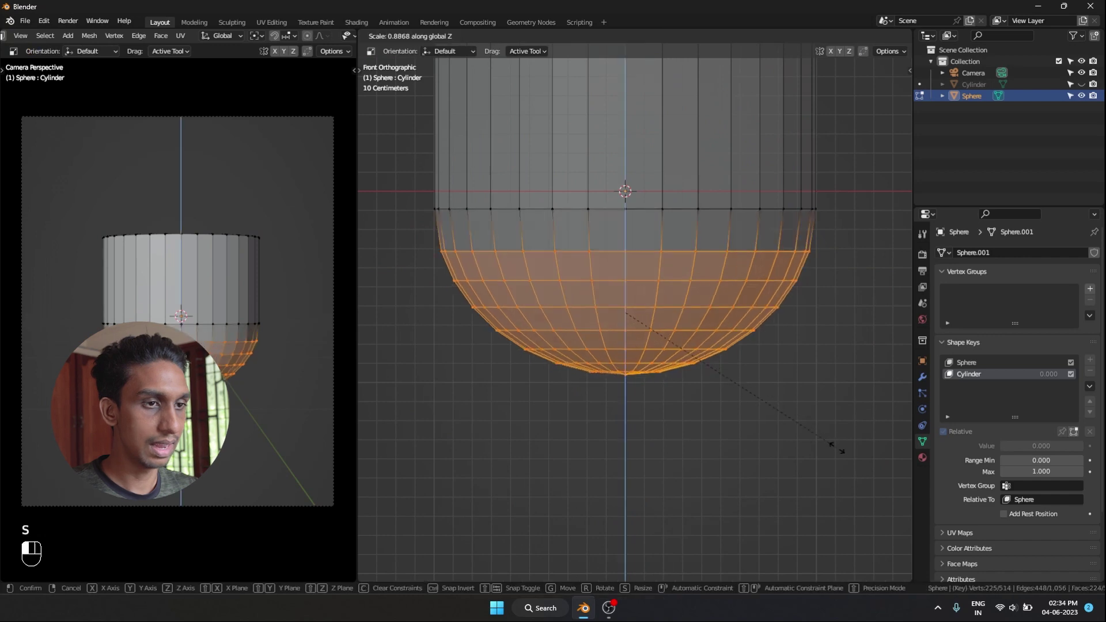
key("0")
left_click(837, 449)
Move the flattened lower vertices down about 0.36 m along Z to form the cylinder's base
scroll(801, 385, "down", 3)
middle_click_drag(802, 385, 727, 404, "shift")
key("g")
key("z")
left_click(716, 383)
Scale the base vertices so the cylinder's lower side edges line up with the ring above
scroll(681, 340, "up", 6)
middle_click_drag(681, 341, 594, 302, "shift")
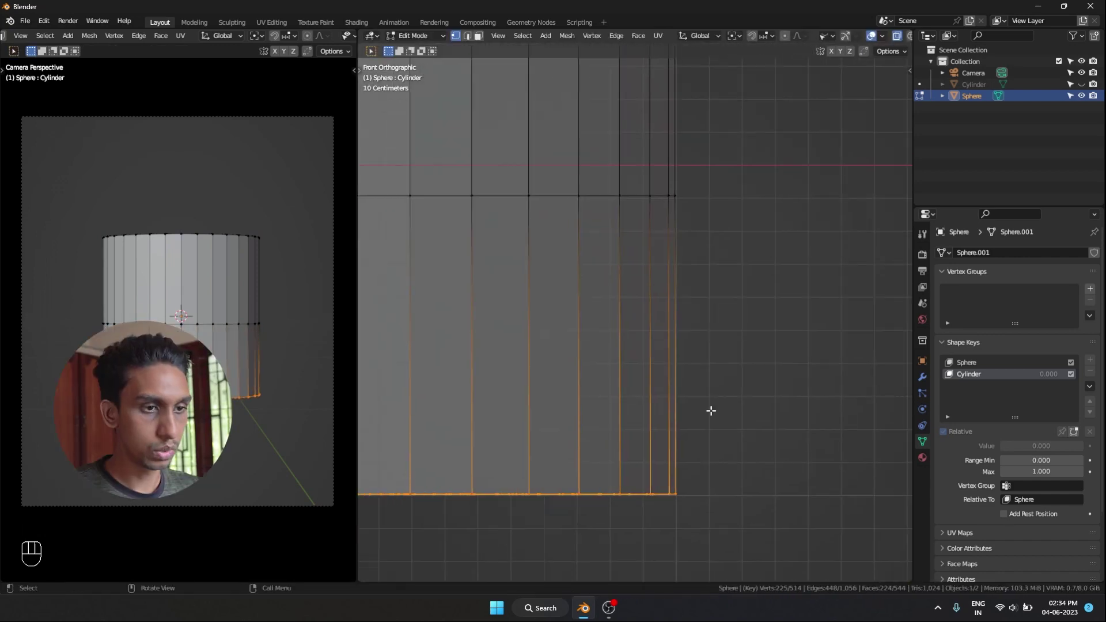
key("s")
left_click_drag(711, 410, 712, 410)
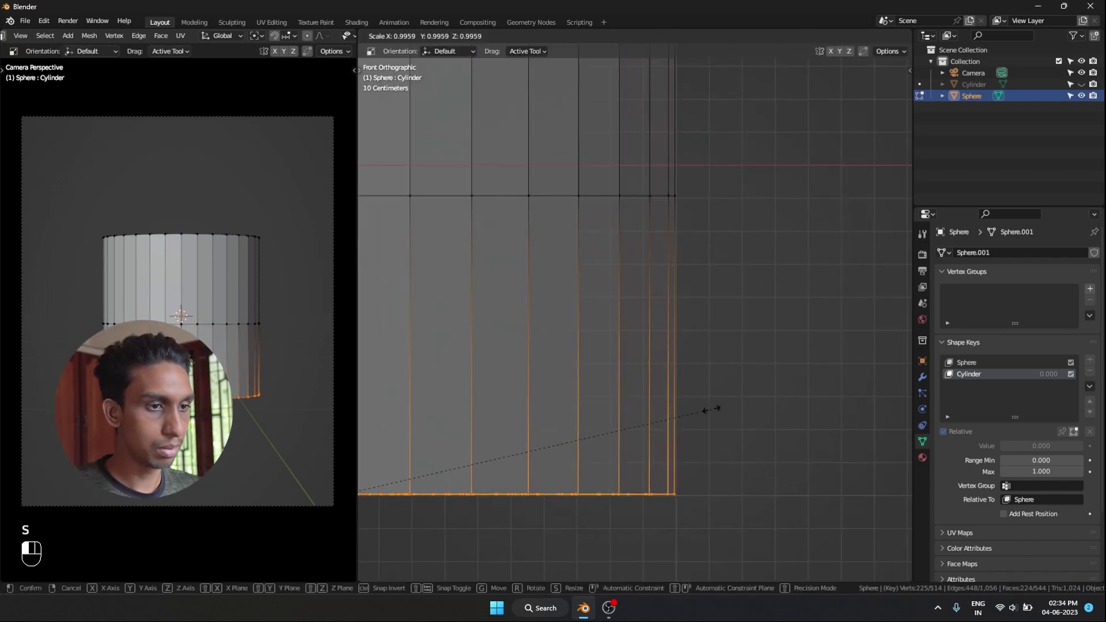
left_click(713, 408)
left_click(683, 199)
left_click(672, 196)
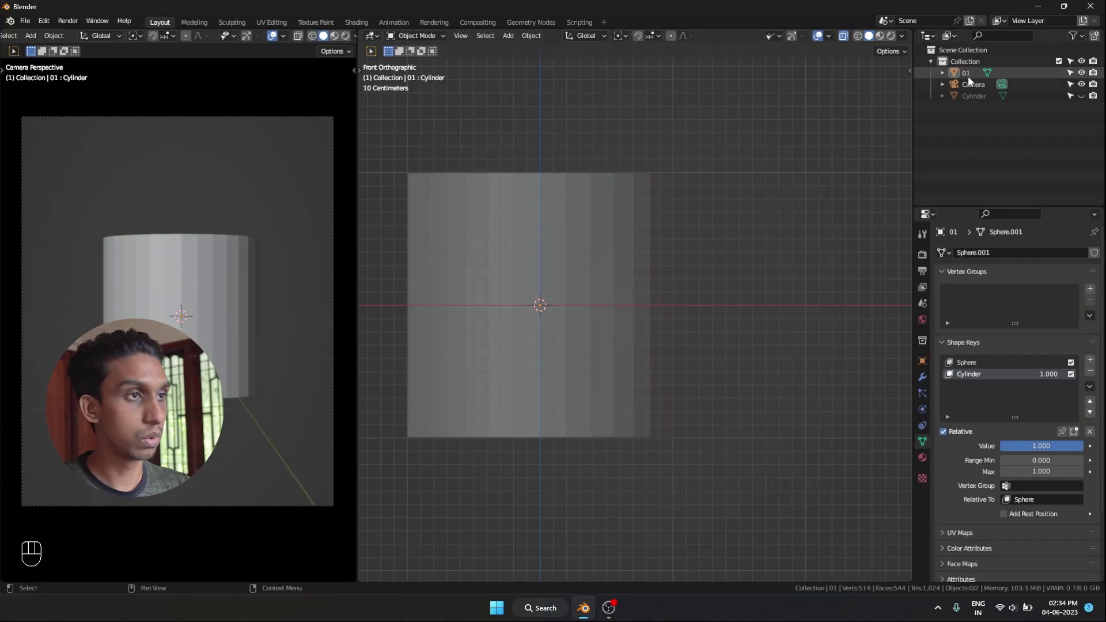
Duplicate object 01 in place and hide the original
double_click(968, 74)
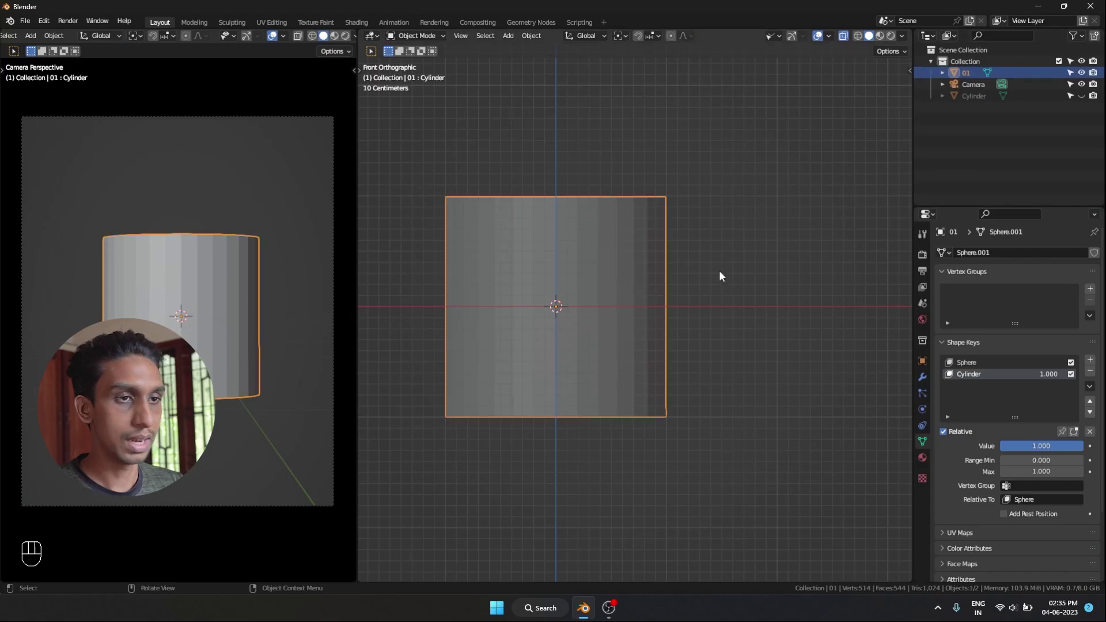
key("shift+d")
right_click(717, 270)
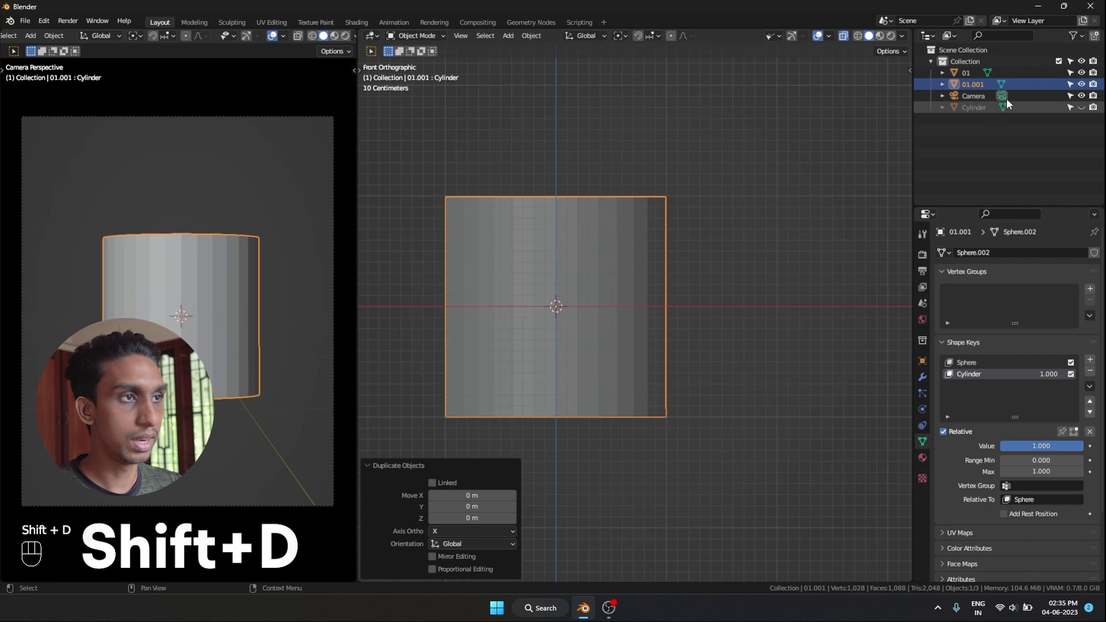
left_click(1082, 73)
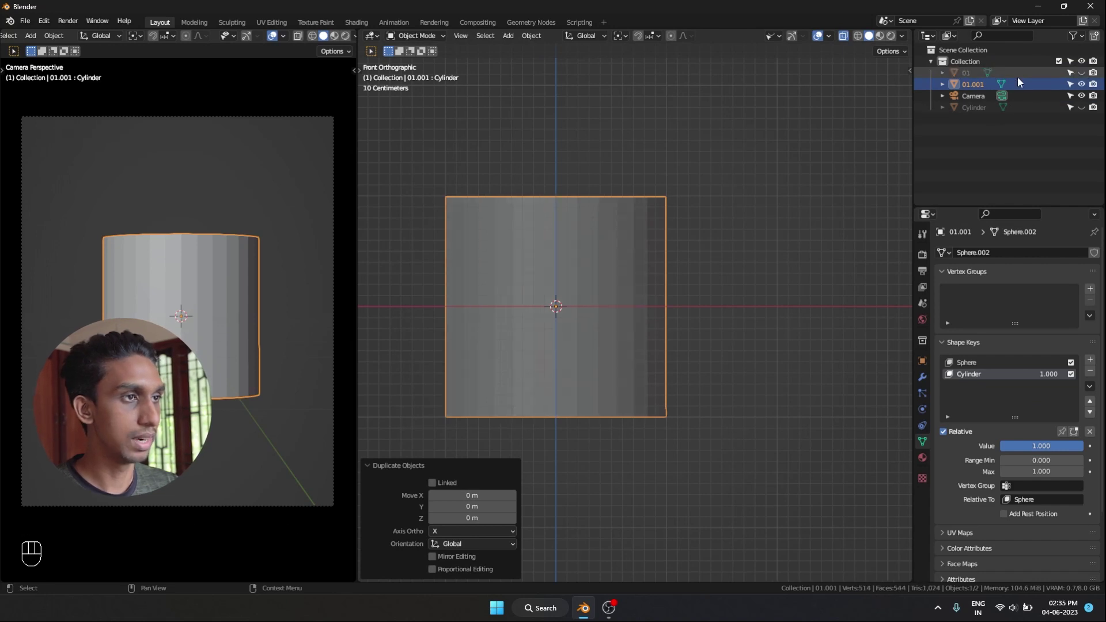
Rename the duplicate object to 02 and remove its Sphere shape key
double_click(966, 84)
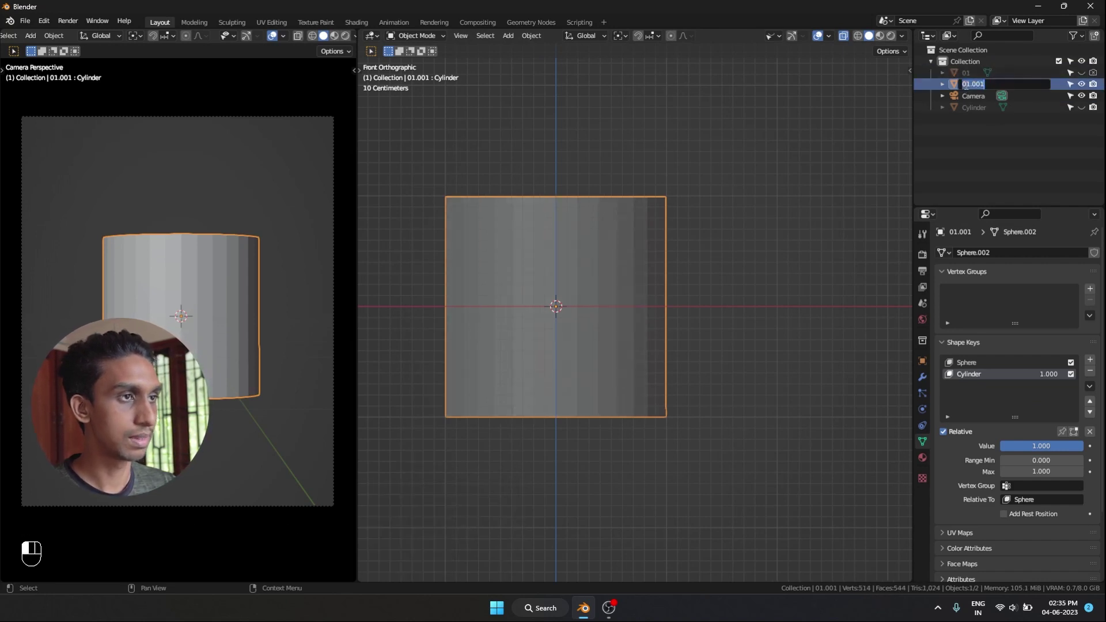
left_click(970, 362)
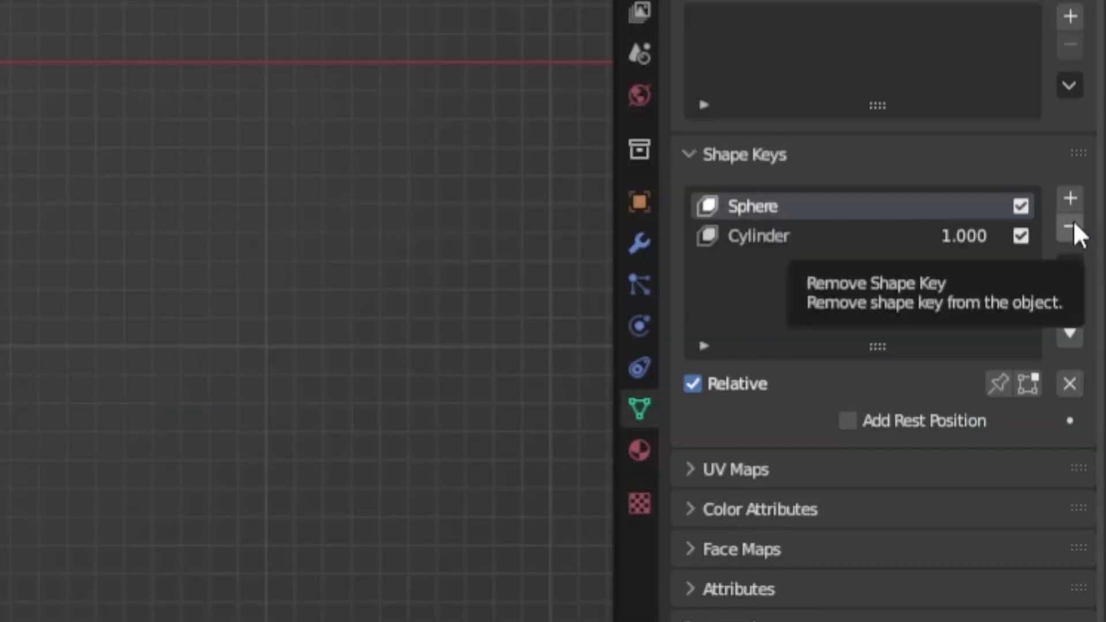
left_click(1072, 226)
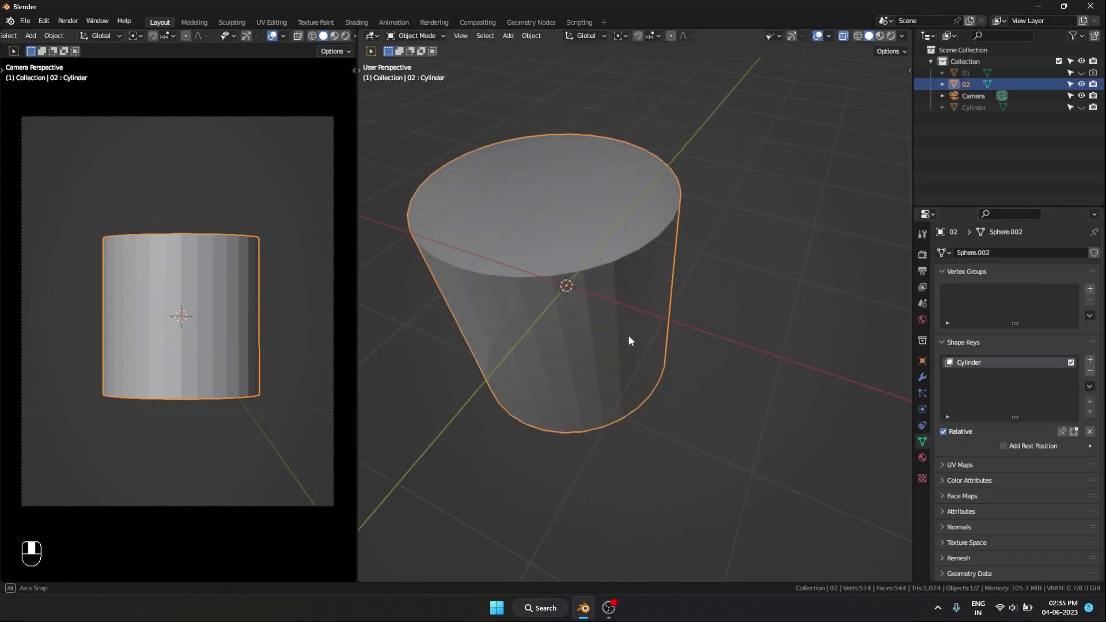
Turn off X-ray and add a new shape key named Cube to object 02
middle_click_drag(629, 338, 649, 309)
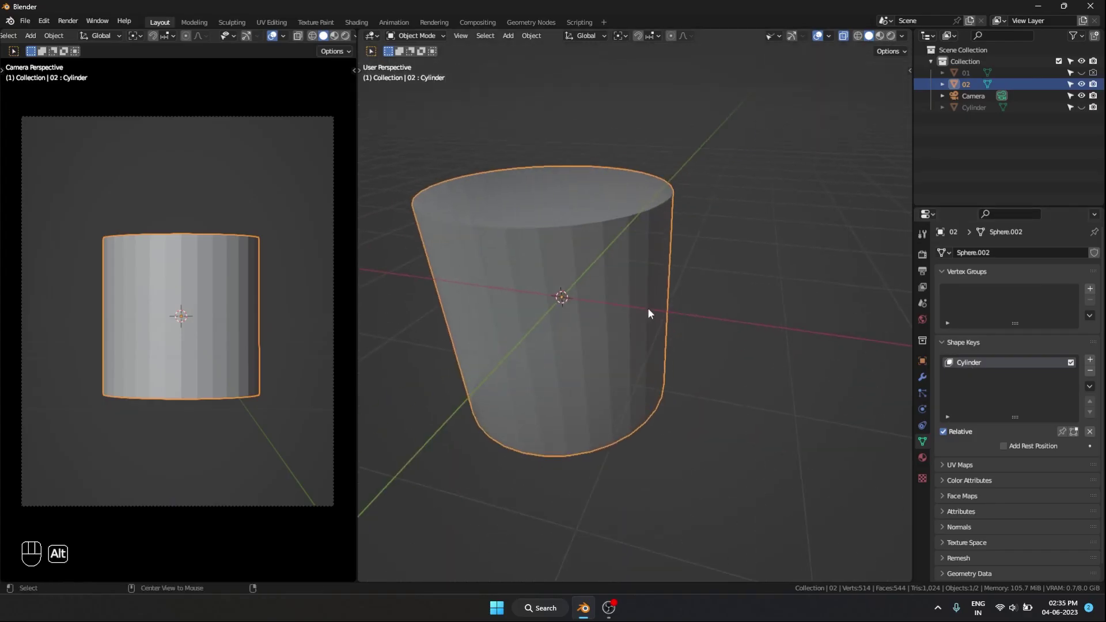
key("alt+z")
left_click(1090, 360)
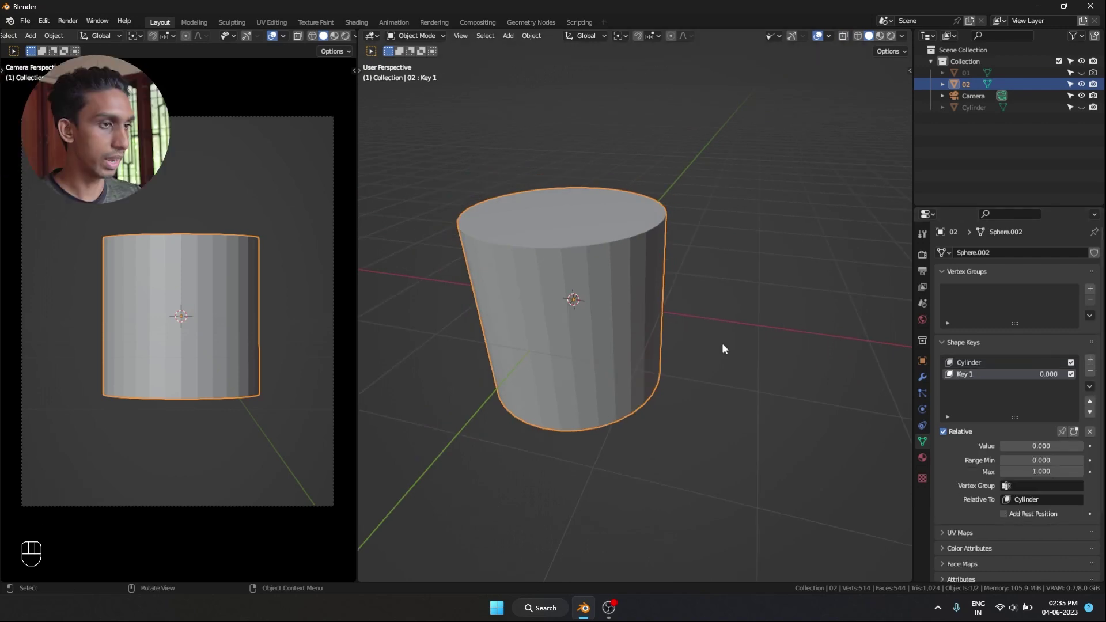
double_click(977, 375)
type("Cube")
key("Return")
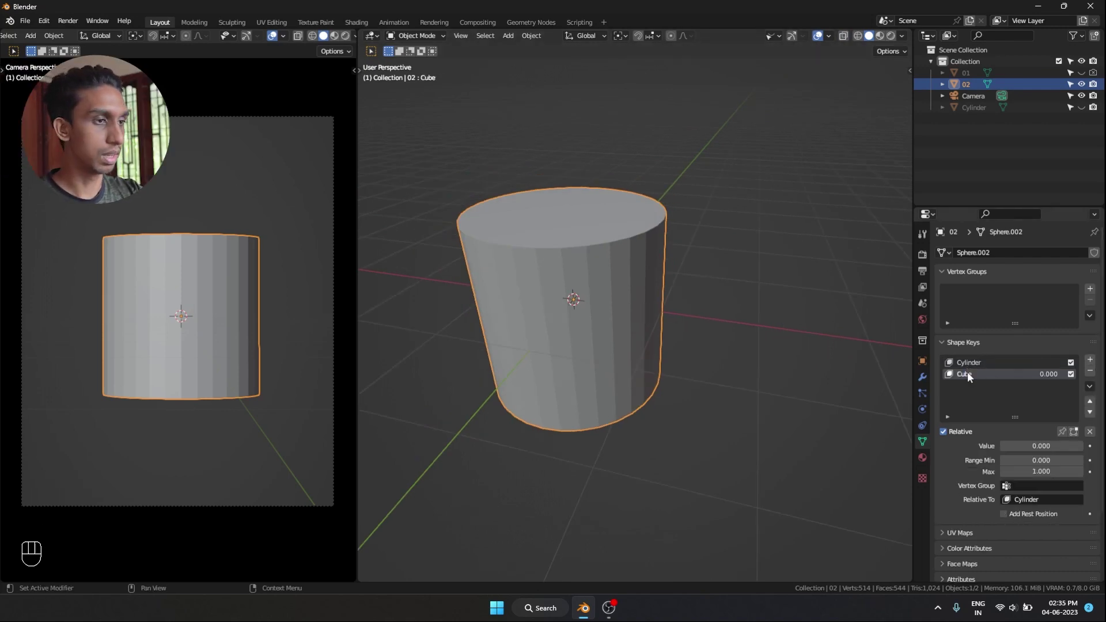
In top view with X-ray on, flatten the cylinder's back-half vertices by scaling them to 0 along Y in the Cube shape key
key("Tab")
key("KP_7")
key("alt+z")
scroll(408, 139, "up", 2)
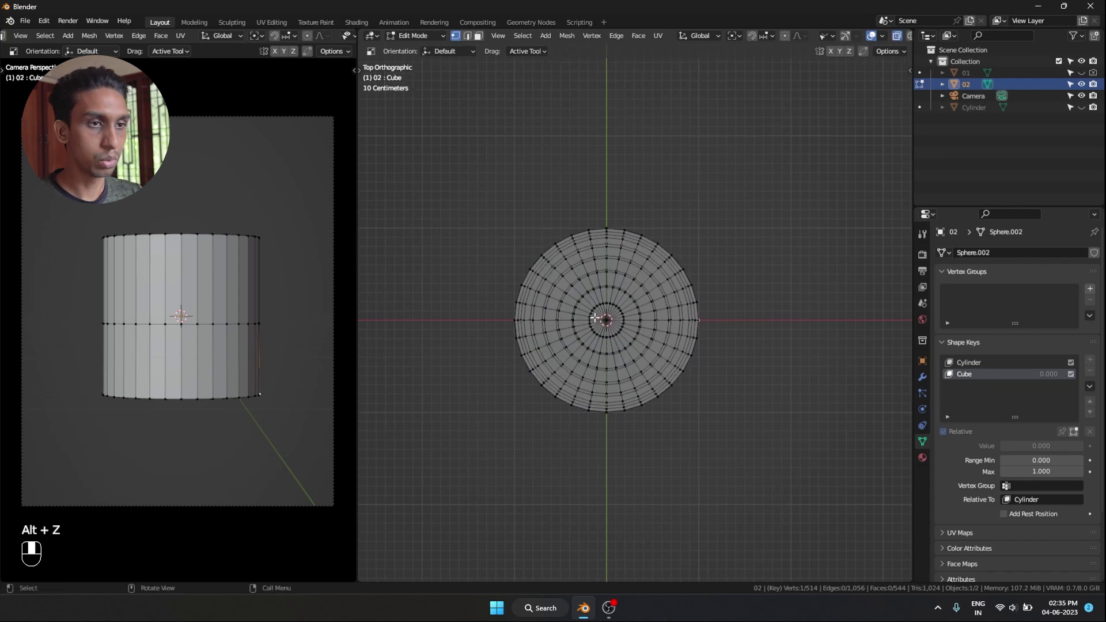
key("shift+w")
left_click_drag(414, 114, 774, 320)
key("s")
key("y")
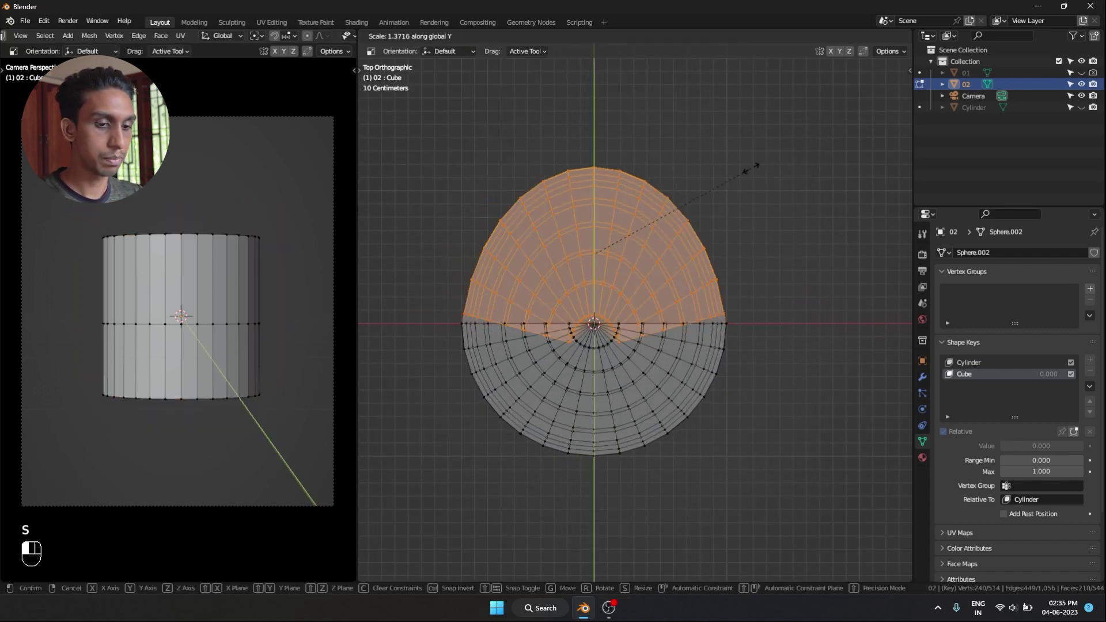
key("0")
key("Return")
Move the flattened back vertices about 0.48 m along Y and scale them to match the shape's full width
key("g")
key("y")
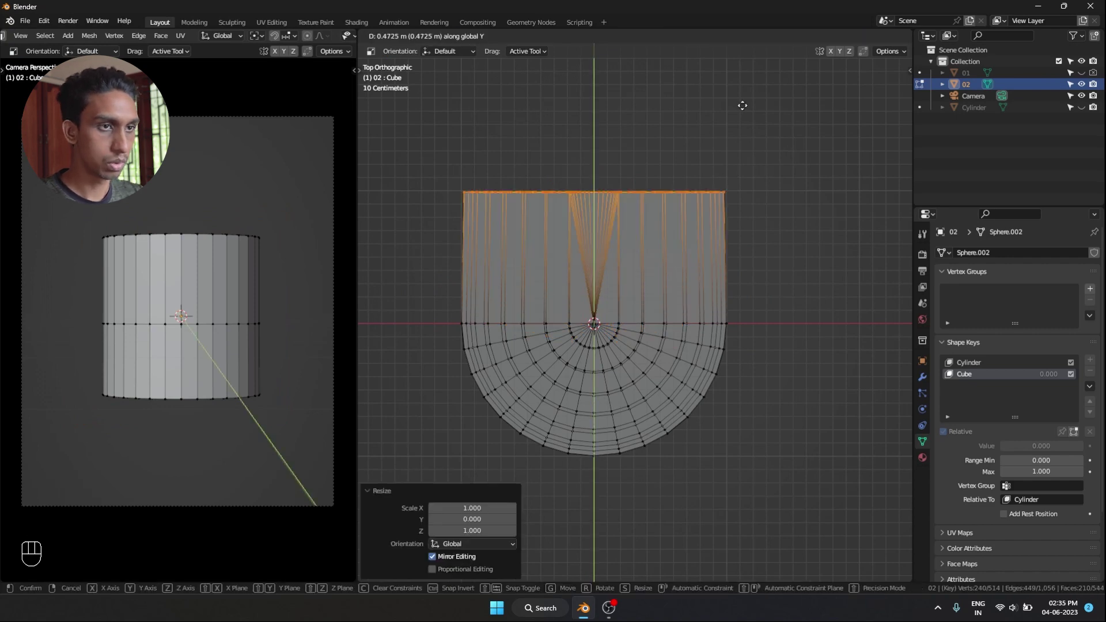
left_click(743, 104)
scroll(759, 183, "up", 4)
middle_click_drag(766, 204, 640, 256, "shift")
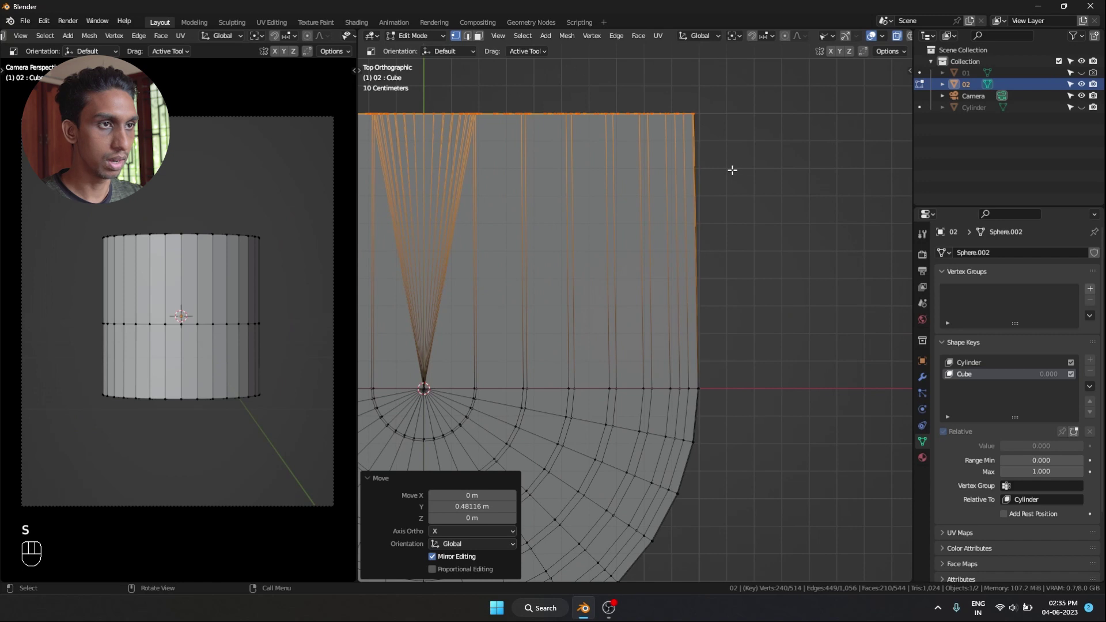
key("s")
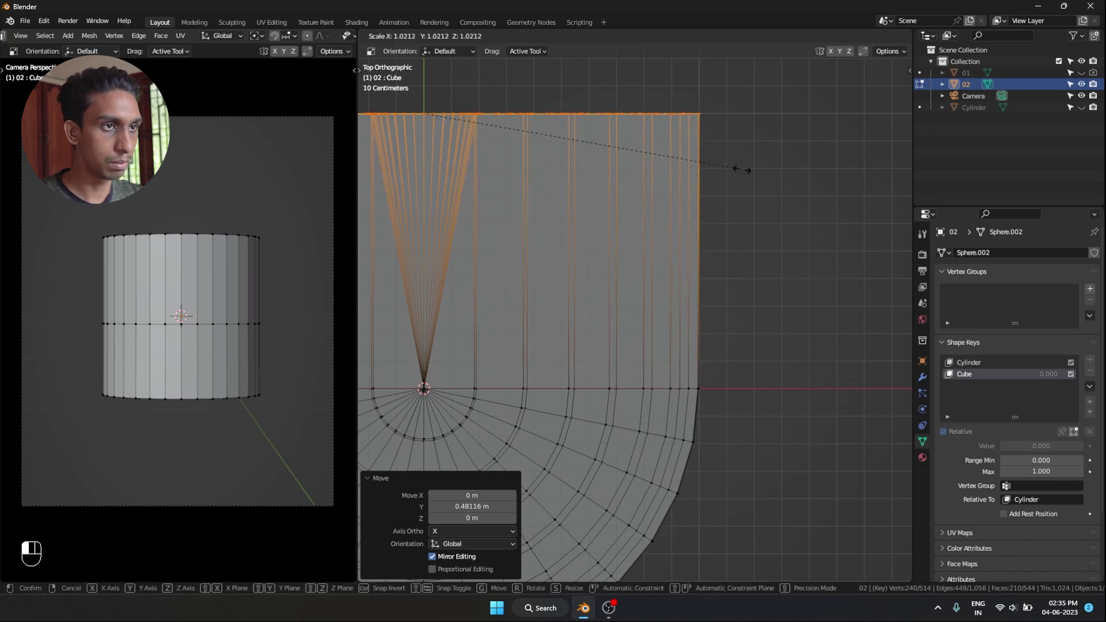
left_click(742, 170)
Select the cylinder's front-half vertices and flatten them by scaling to 0 along Y
left_click_drag(407, 426, 805, 250)
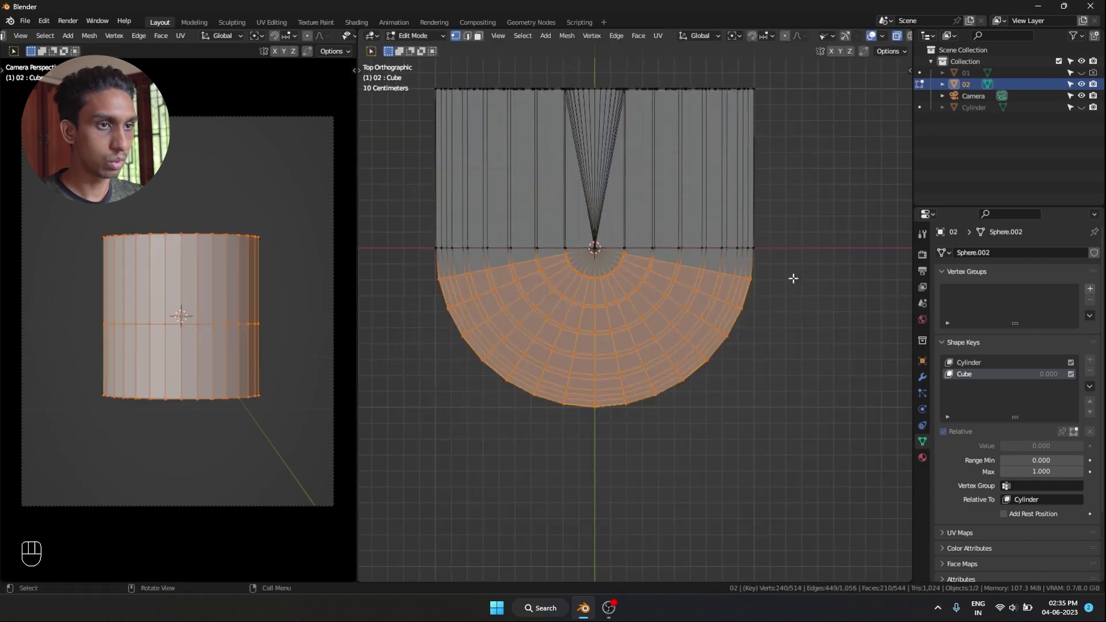
key("s")
key("y")
key("0")
key("Return")
Move the flattened front vertices about -0.49 m along Y and scale them to square off the cube's side
key("g")
key("y")
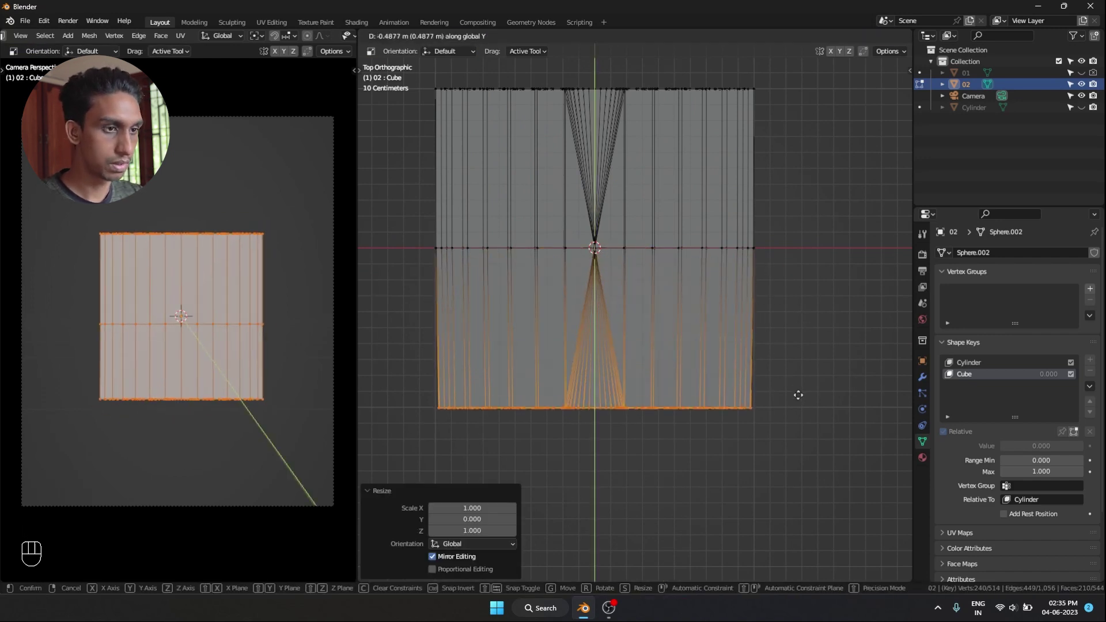
left_click(797, 395)
scroll(798, 378, "up", 1)
middle_click_drag(798, 378, 765, 385, "shift")
key("s")
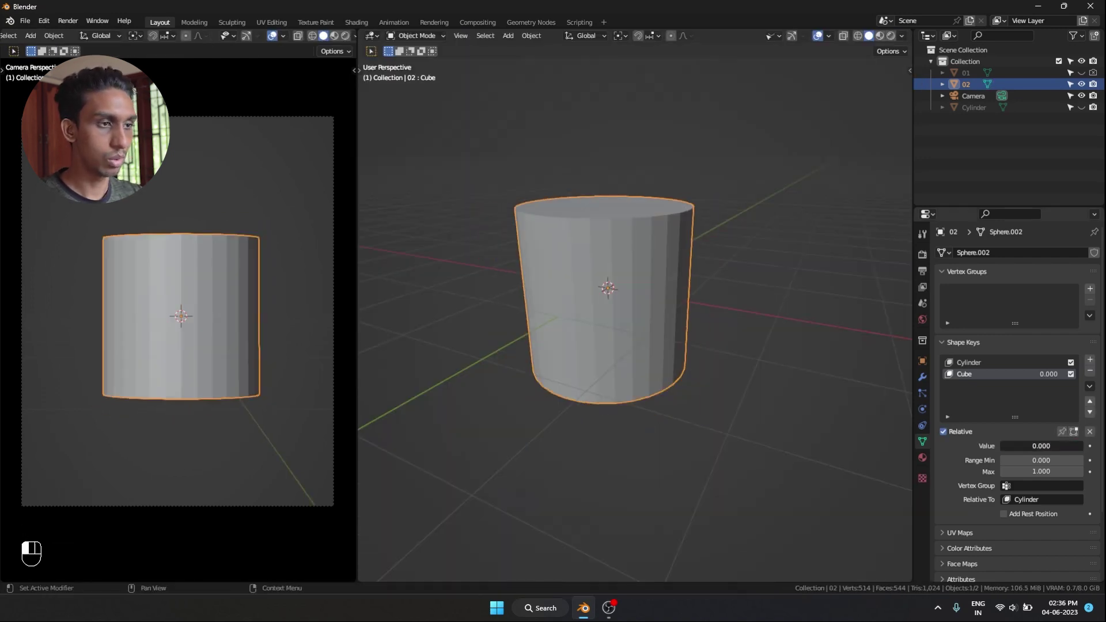
Set the Cube shape key's value to 1.000 and inspect the shape from the right side view
left_click_drag(1031, 445, 1083, 446)
middle_click_drag(703, 311, 669, 193)
key("Tab")
key("Tab")
key("KP_3")
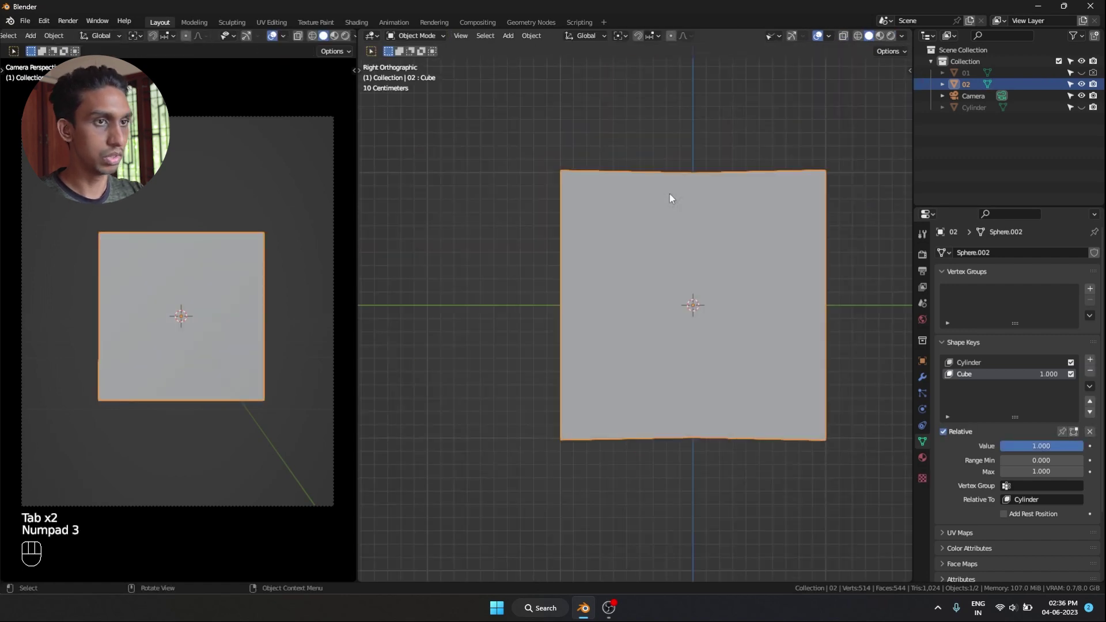
Snap the sagging vertices in the middle of the cube's top edge up about 0.021 m along Z, level with the corners
key("Tab")
scroll(578, 254, "up", 5)
scroll(635, 290, "down", 2)
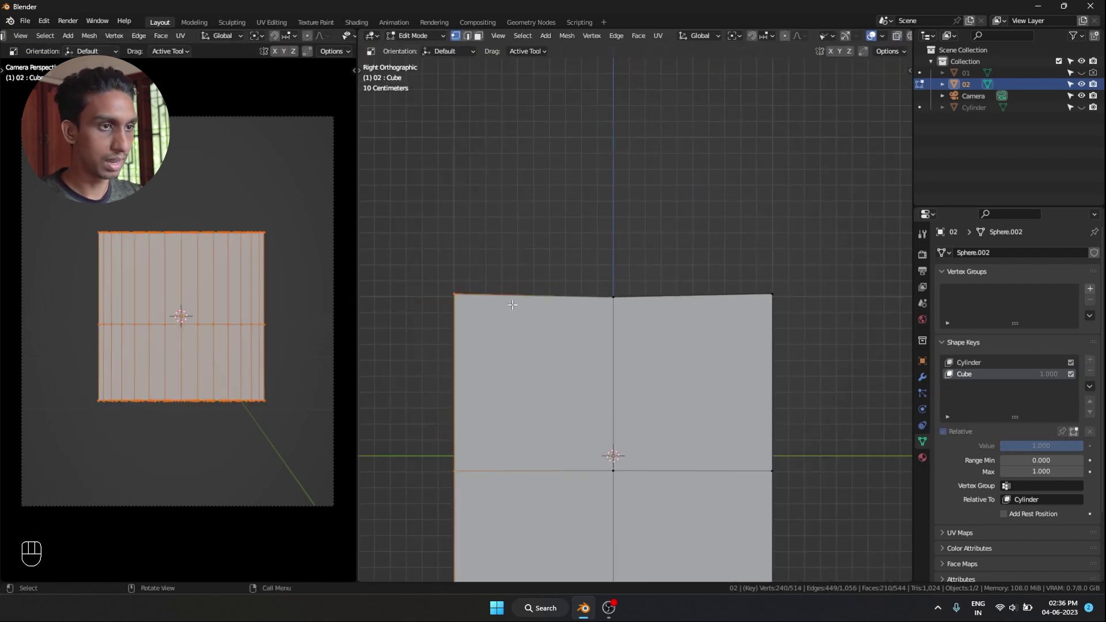
left_click(765, 36)
left_click(756, 74)
left_click(604, 258)
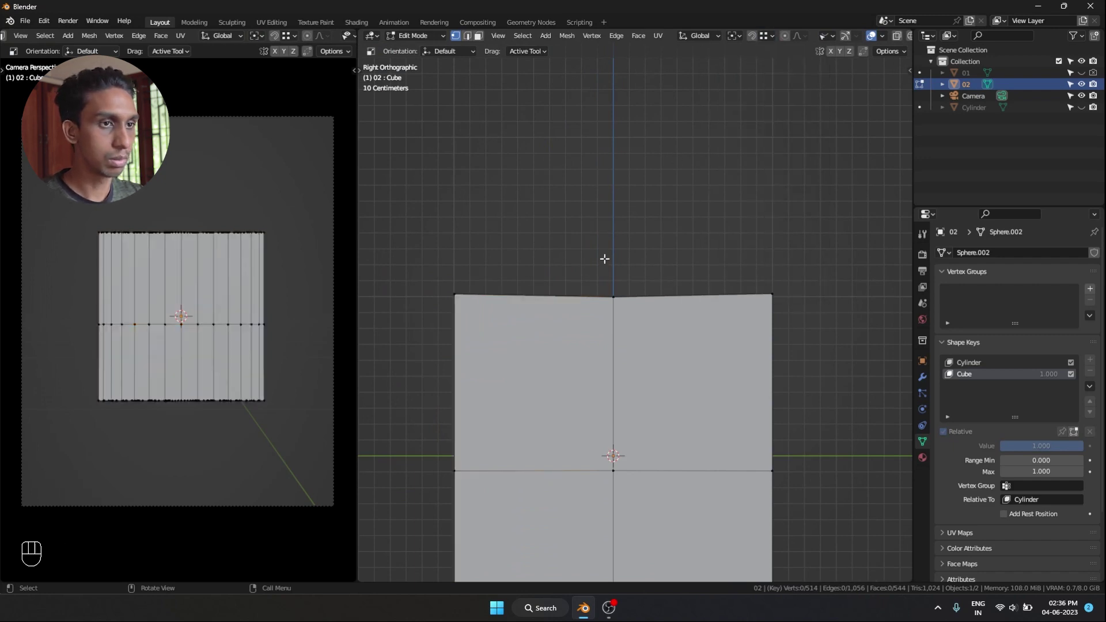
key("alt+z")
scroll(599, 258, "up", 4)
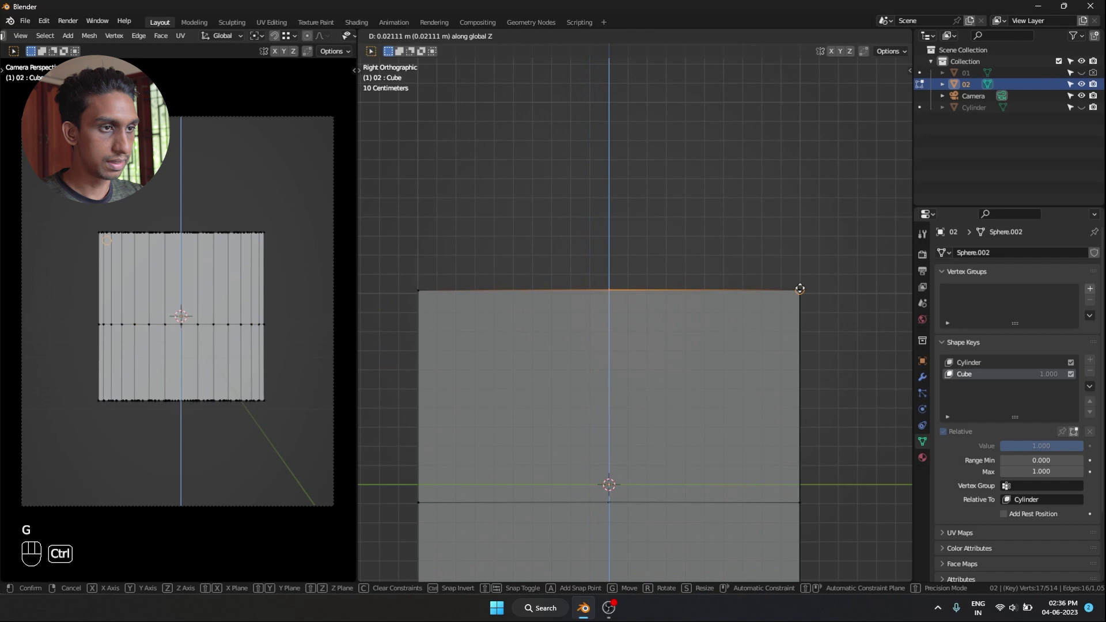
left_click(800, 289, "ctrl")
Move the middle vertices of the cube's bottom edge along Z to level them with its corners, then leave X-ray display
middle_click_drag(725, 377, 748, 141, "shift")
left_click_drag(608, 482, 681, 374)
key("g")
key("z")
left_click(828, 438)
key("Tab")
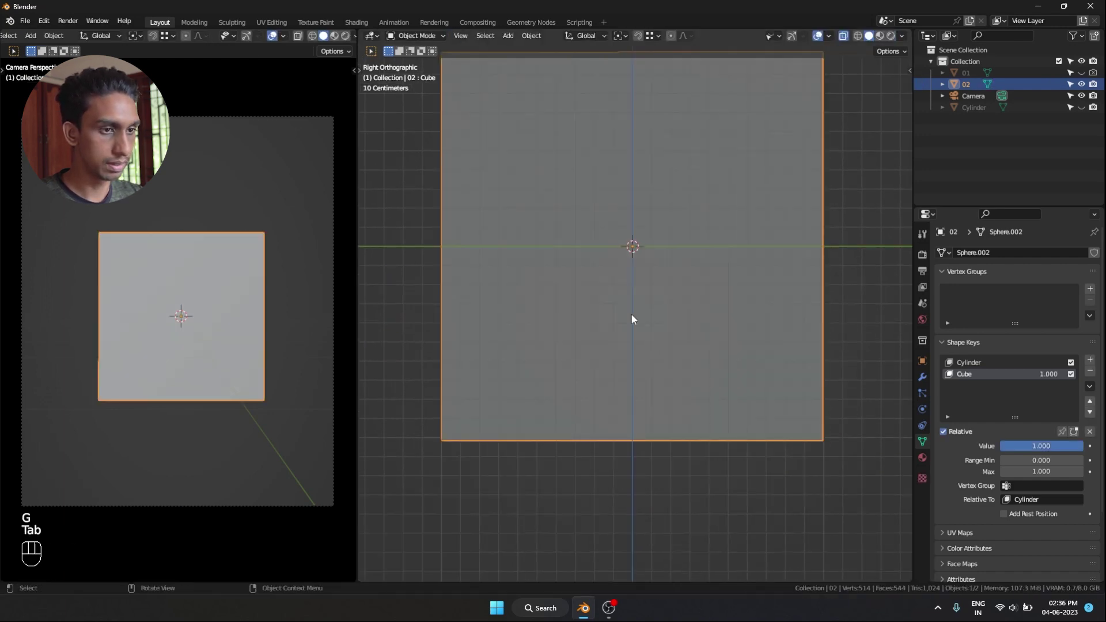
middle_click_drag(631, 313, 676, 340)
key("alt+z")
Duplicate the finished cube in place as object 03 and hide the original object 02
middle_click_drag(644, 253, 651, 312)
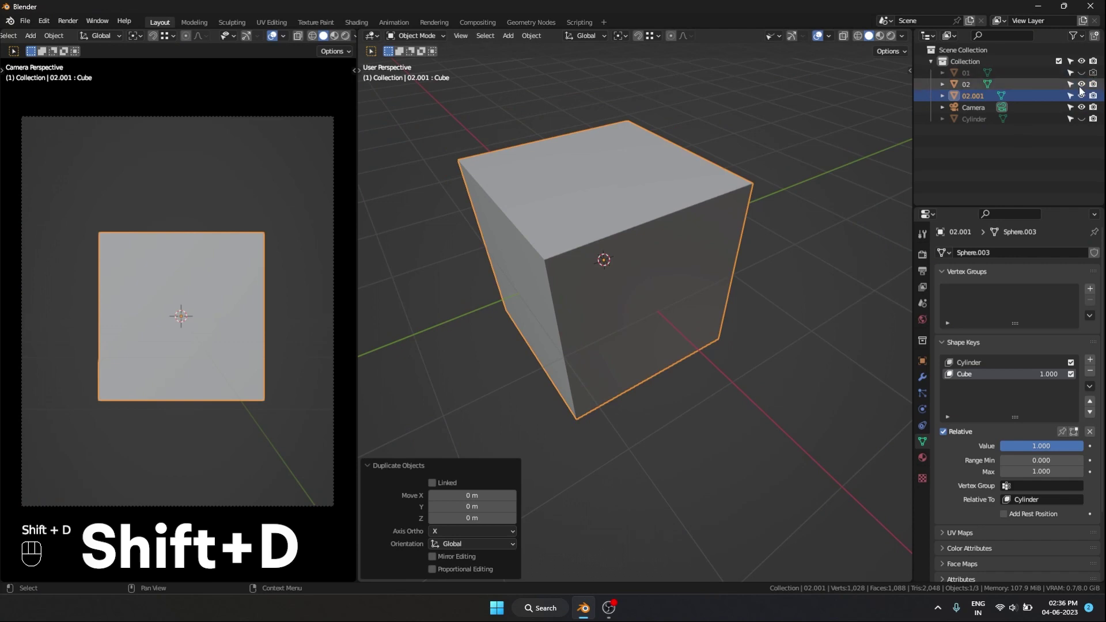
left_click(1081, 84)
double_click(973, 95)
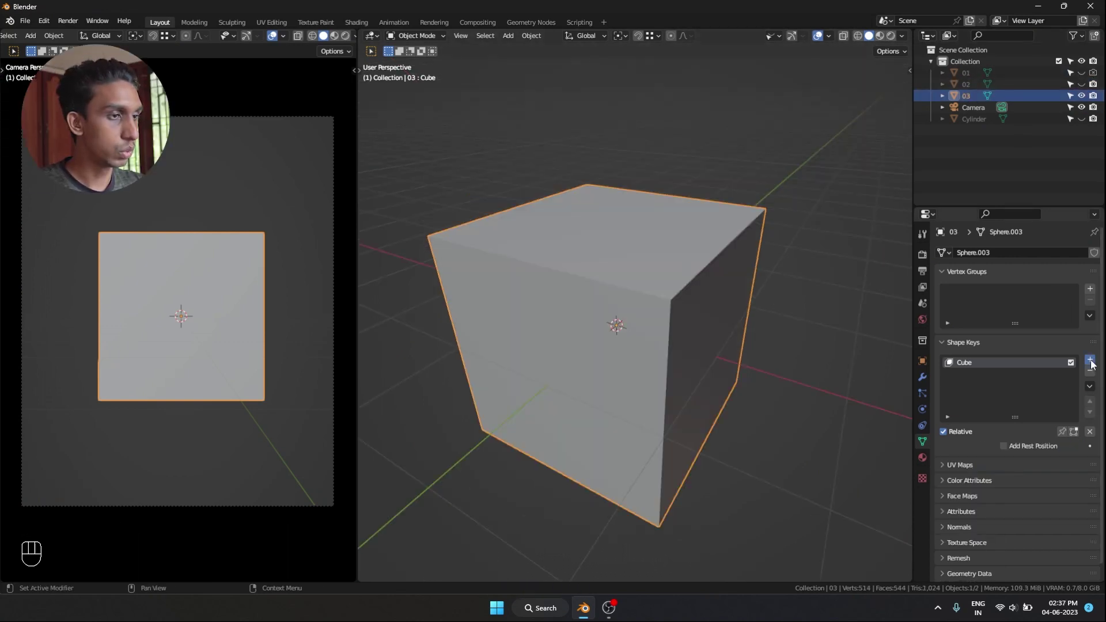
Add a shape key named Longer cube to object 03
left_click(1089, 361)
double_click(969, 375)
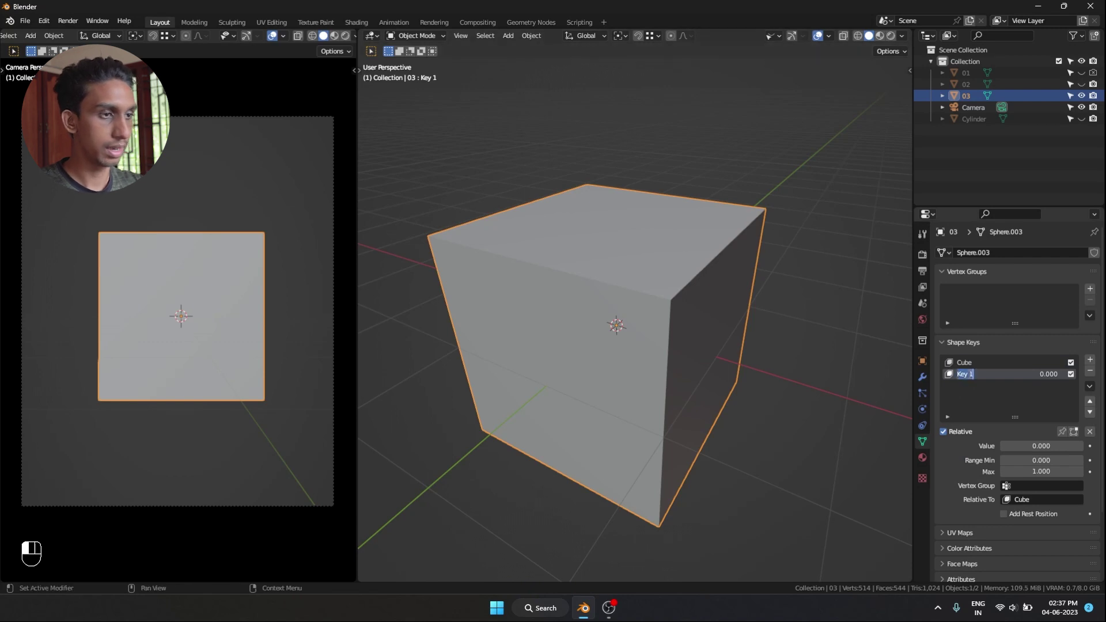
type("Longer cube")
key("Return")
Unhide the cone-shaped Cylinder reference object and select it beside the cube in front orthographic view
key("KP_1")
key("KP_5")
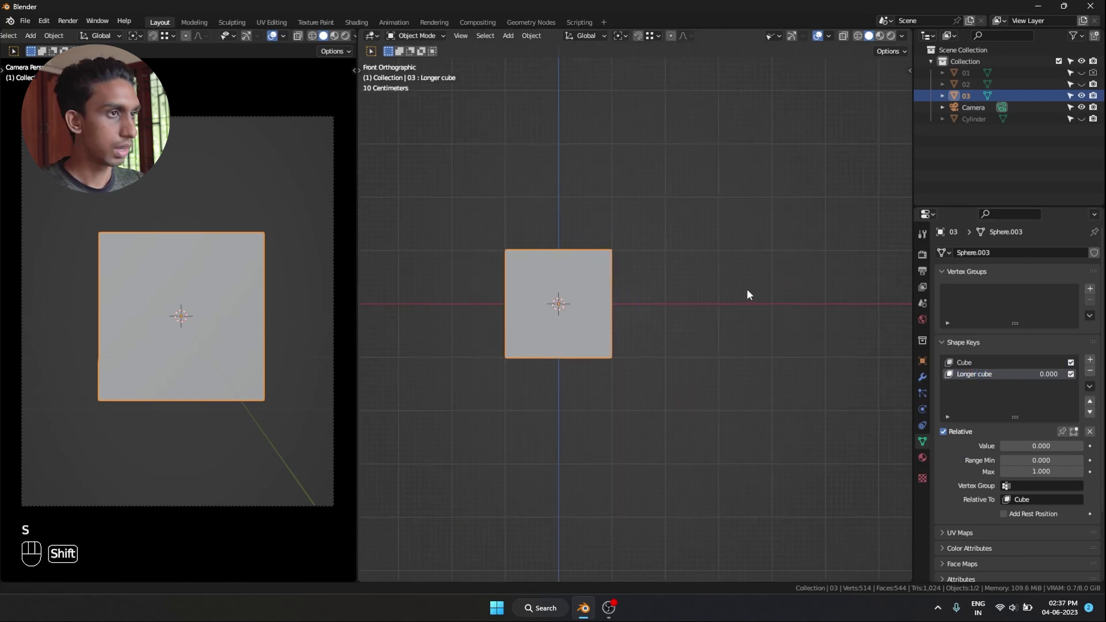
left_click(1081, 119)
left_click(727, 329)
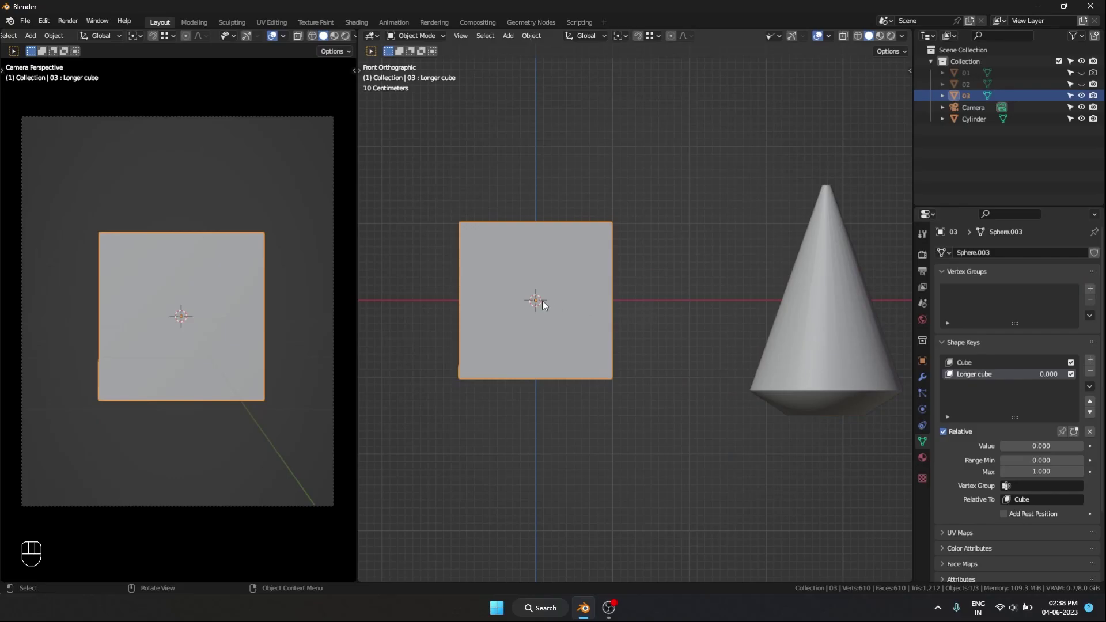
In the Longer cube key, select the top vertices and snap them about 0.482 m up along Z to the reference cone's tip
key("Tab")
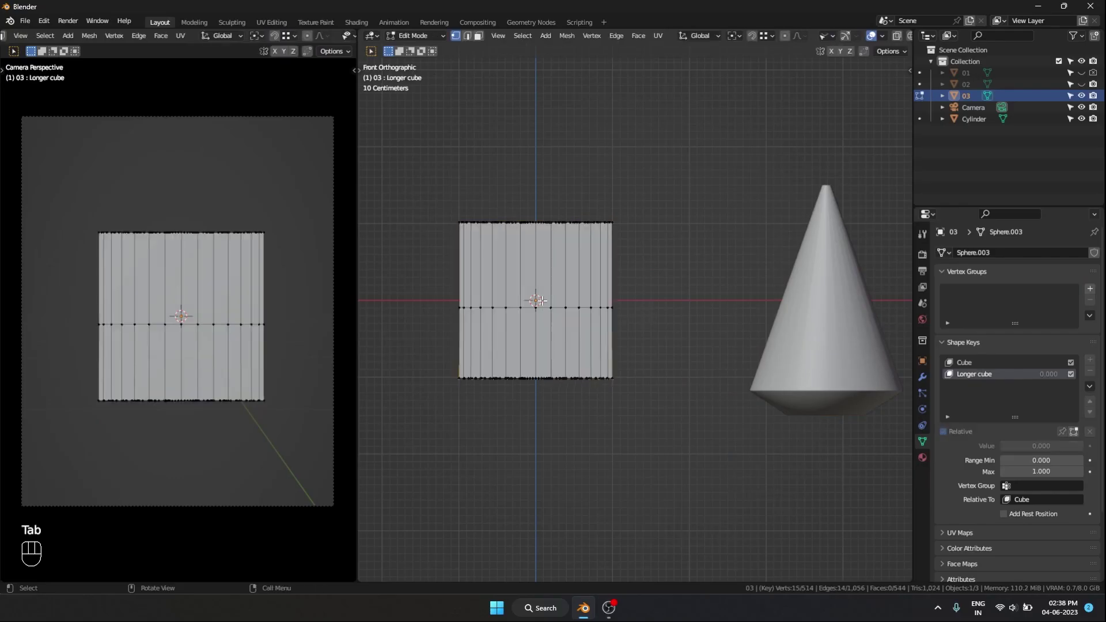
key("1")
key("alt+z")
left_click_drag(419, 186, 615, 218)
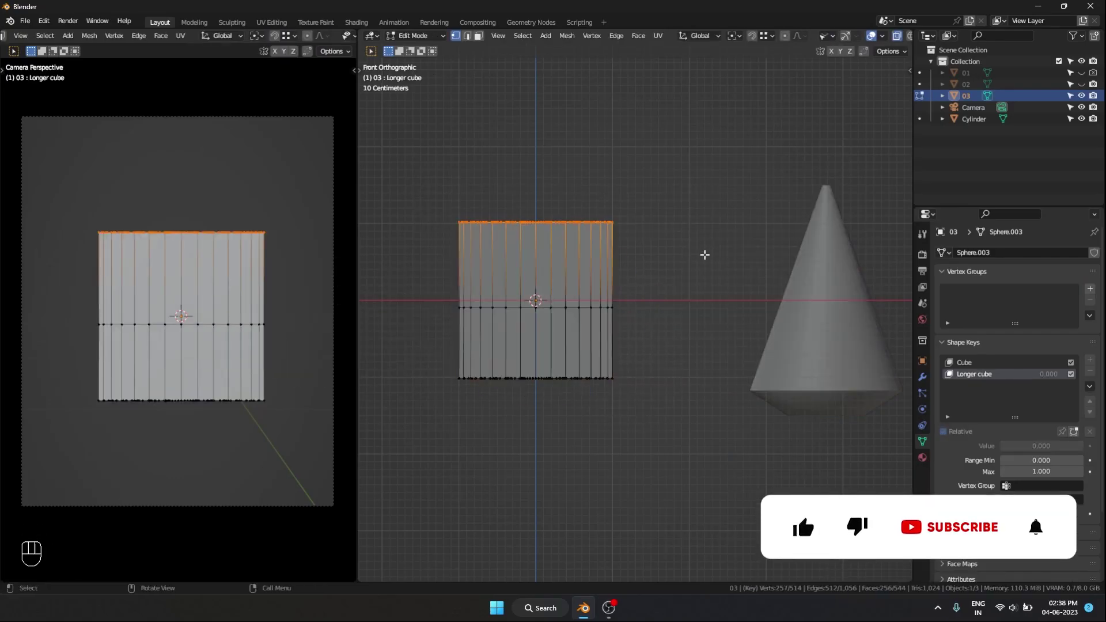
left_click(768, 35)
left_click(752, 36)
key("g")
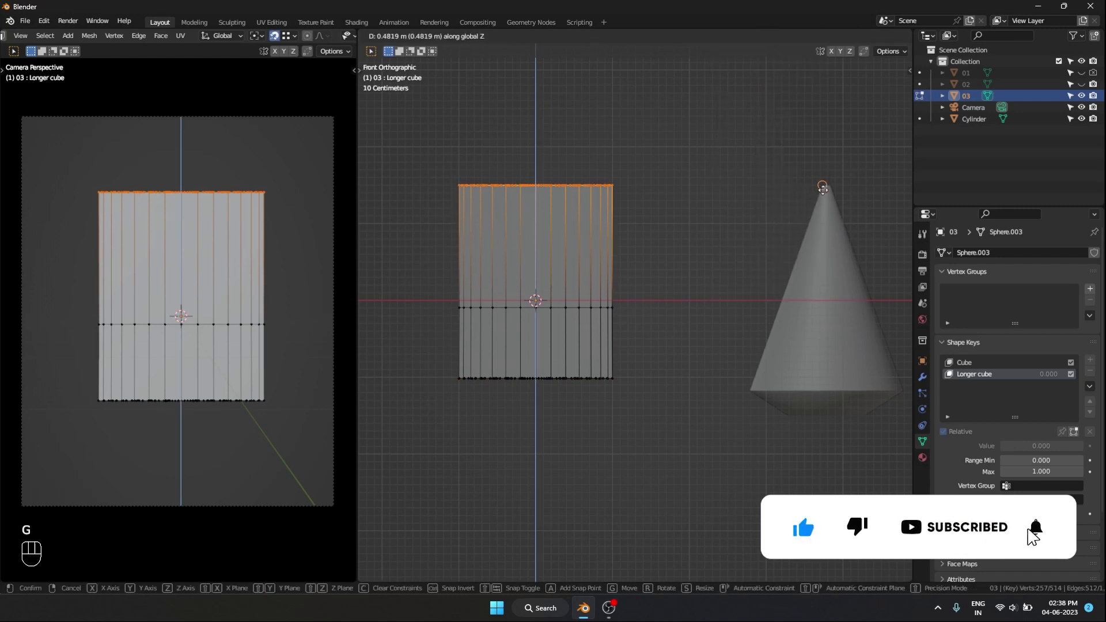
left_click(822, 186)
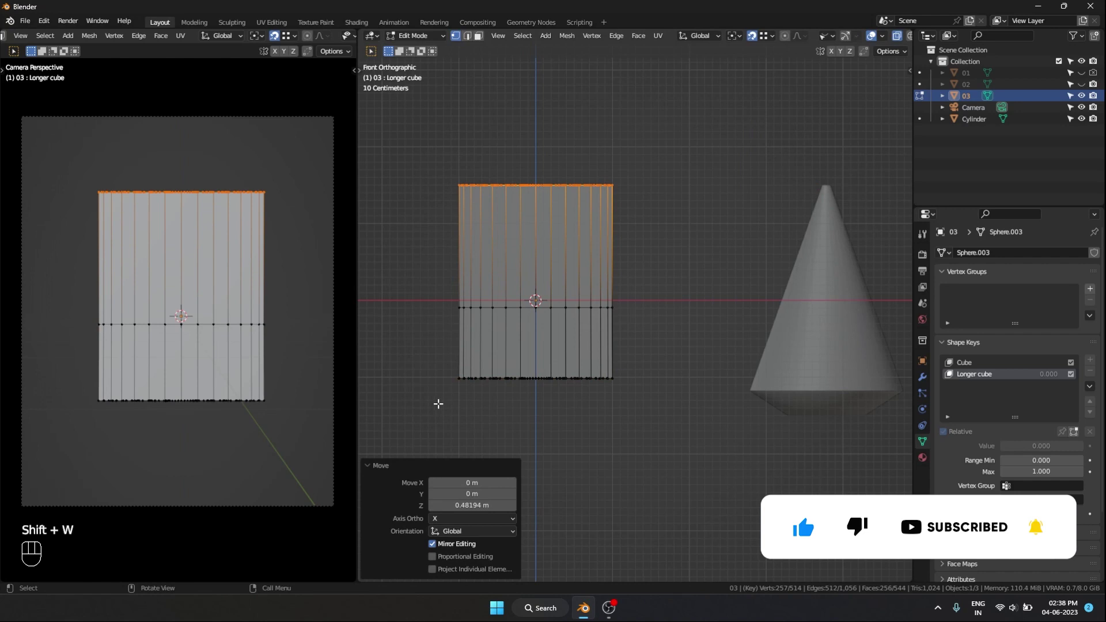
Select the cube's bottom vertices and snap them about -0.483 m along Z to the base of the reference cone
left_click_drag(439, 404, 661, 348)
key("g")
key("z")
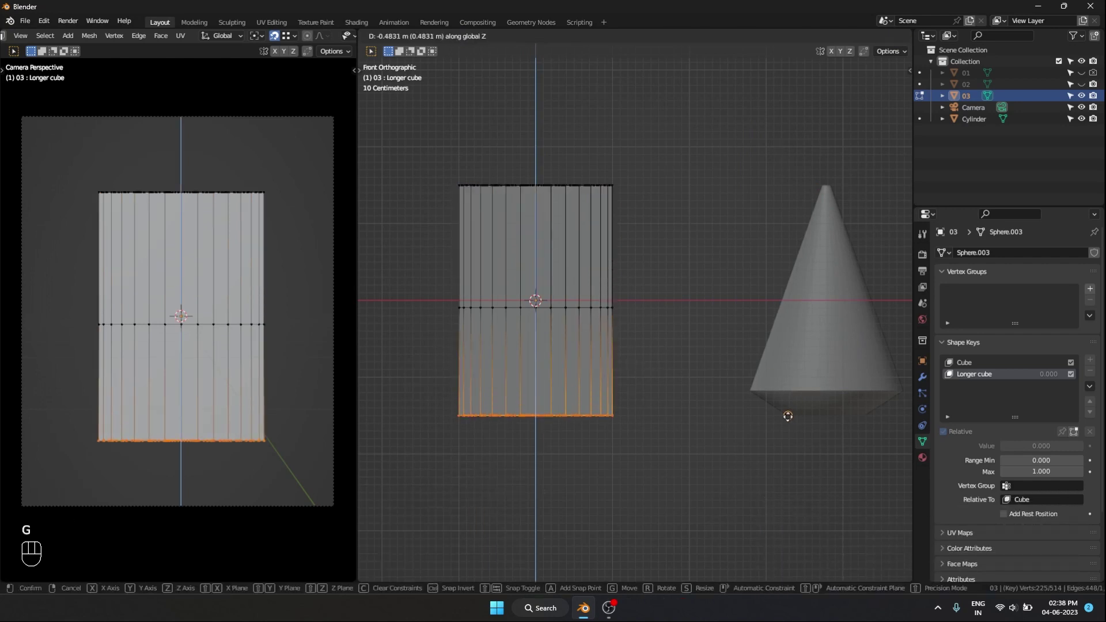
left_click(787, 416)
key("Tab")
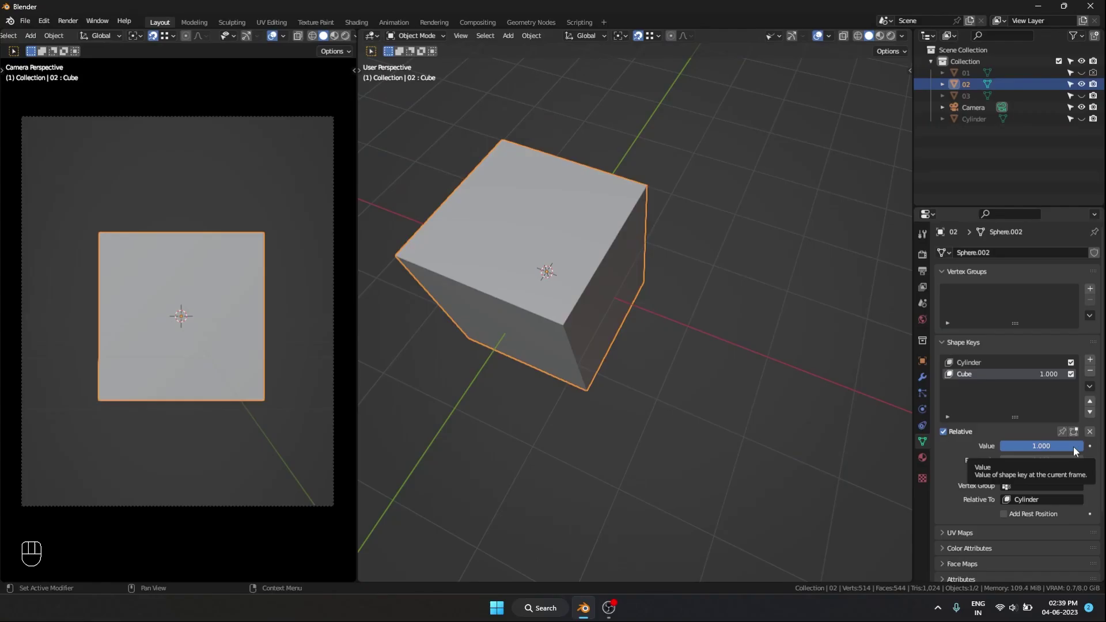
Duplicate cube 02 in place as object 04 and hide the original
mouse_move(1074, 444)
left_mouse_down()
mouse_move(990, 445)
mouse_move(1070, 448)
left_mouse_up()
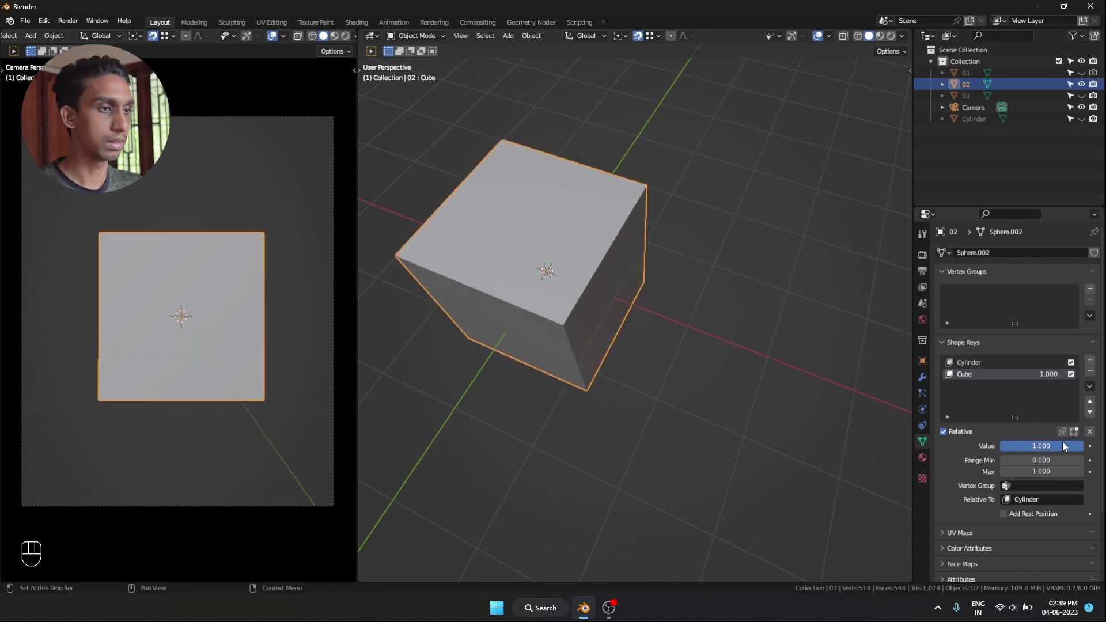
key("shift+d")
right_click(568, 251)
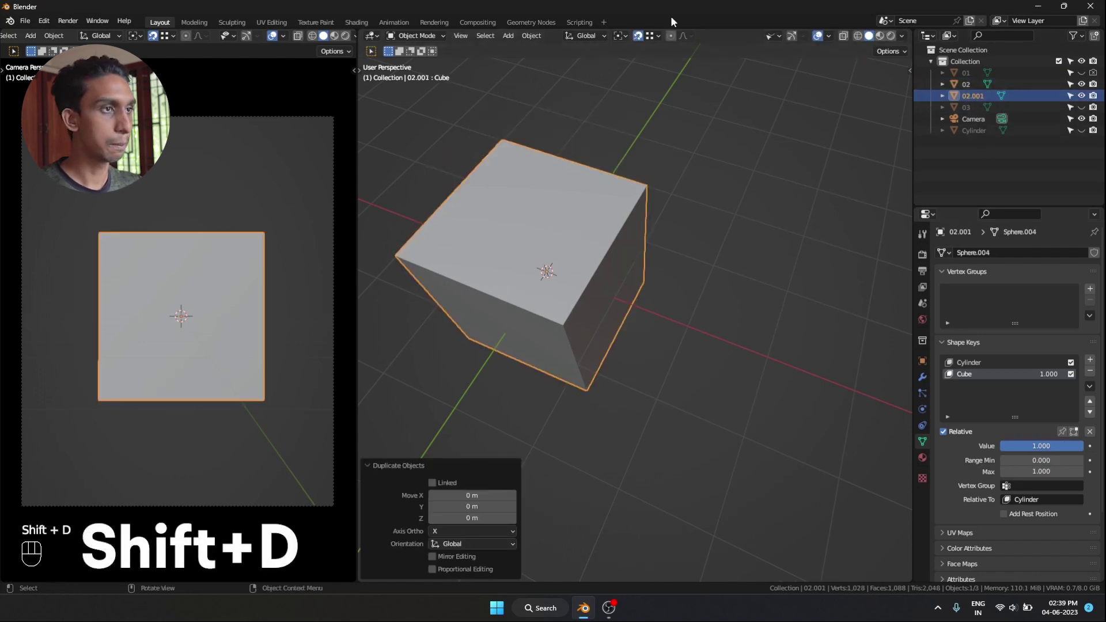
key("ctrl+z")
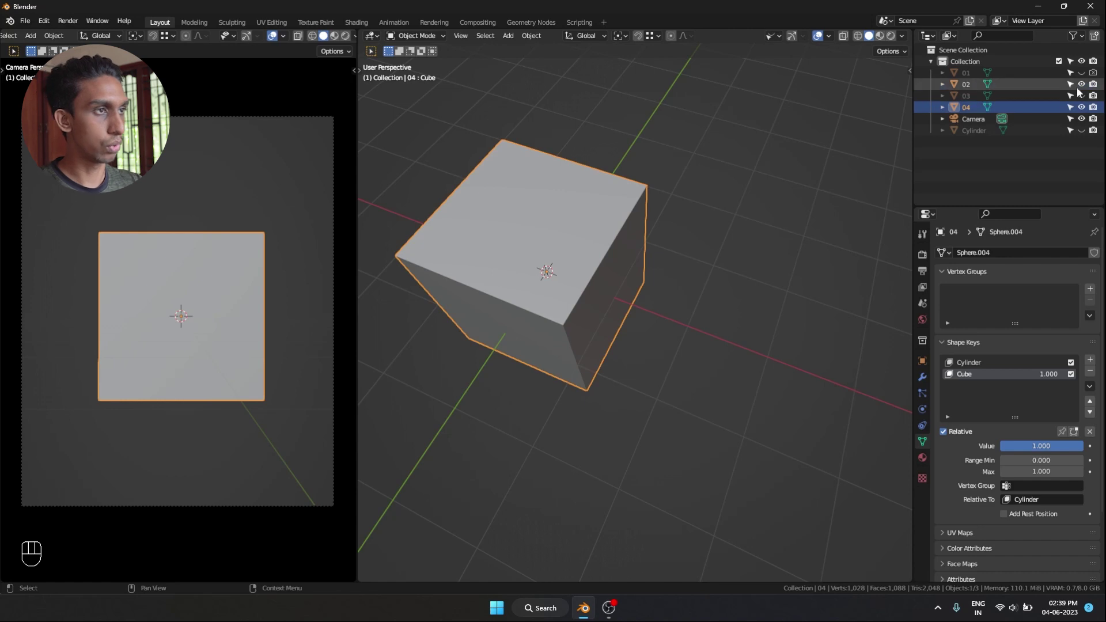
left_click(1079, 86)
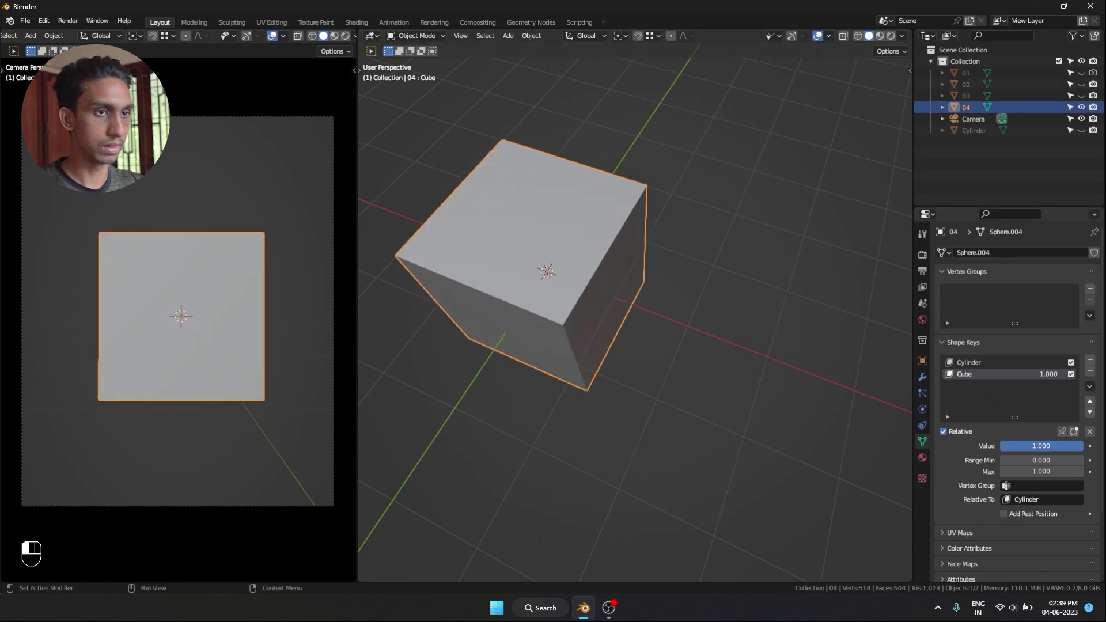
Unhide object 03 for comparison and scale object 04 by 1.5 along Z
left_click(1080, 95)
key("KP_1")
key("s")
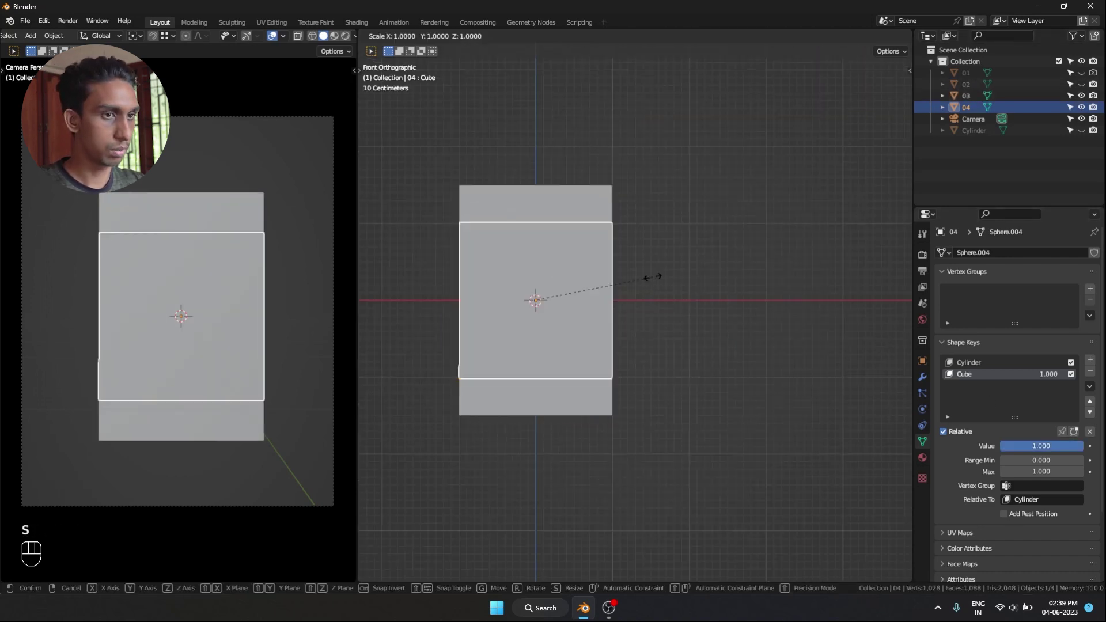
key("z")
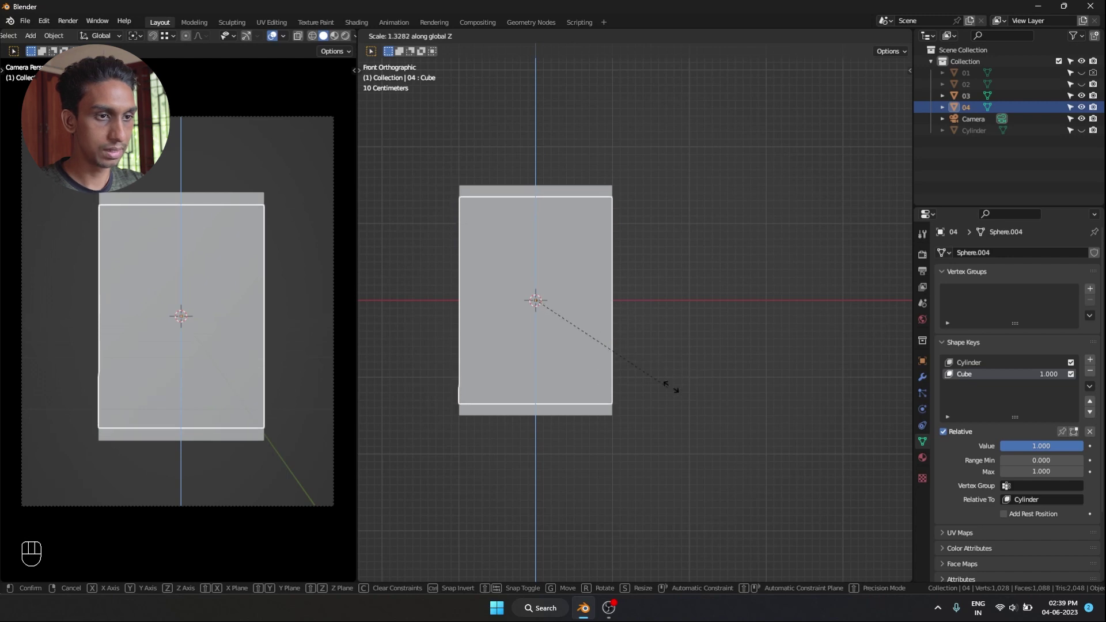
type("1.5")
key("Return")
Hide object 03 and set the Cube shape key's value to 0.000 on object 04
middle_click_drag(603, 205, 570, 241)
scroll(569, 241, "up", 2)
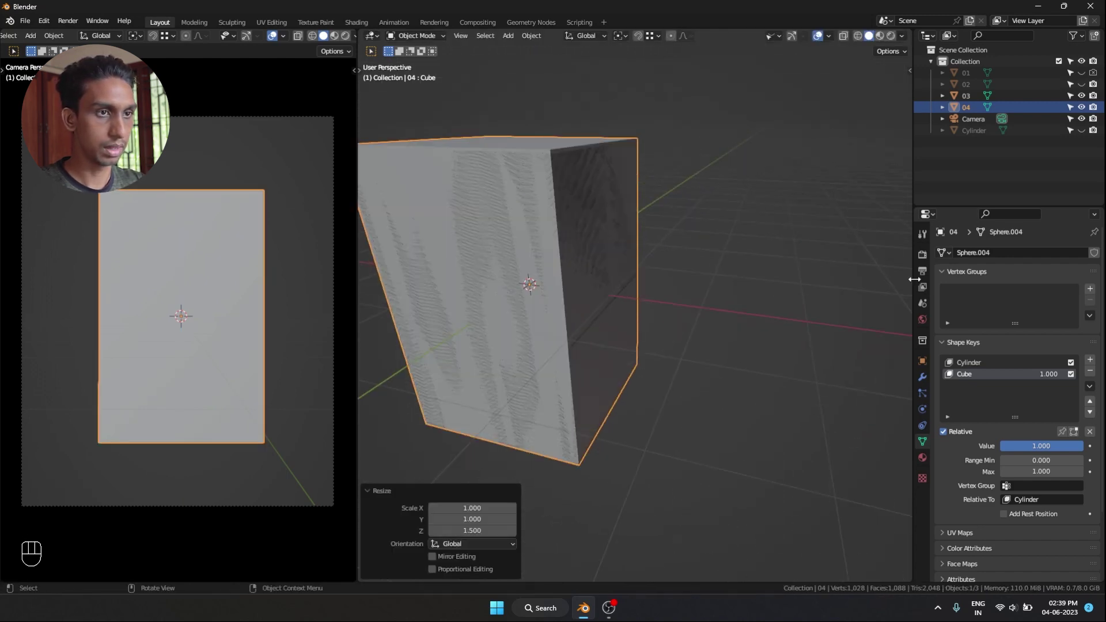
left_click(1081, 96)
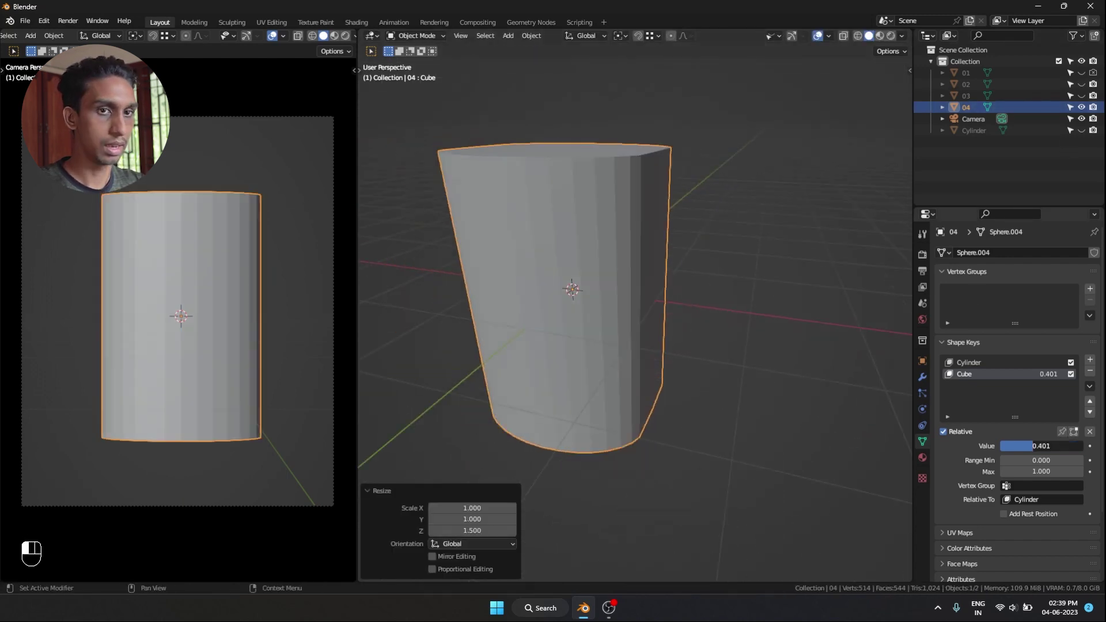
left_click_drag(1034, 446, 1001, 446)
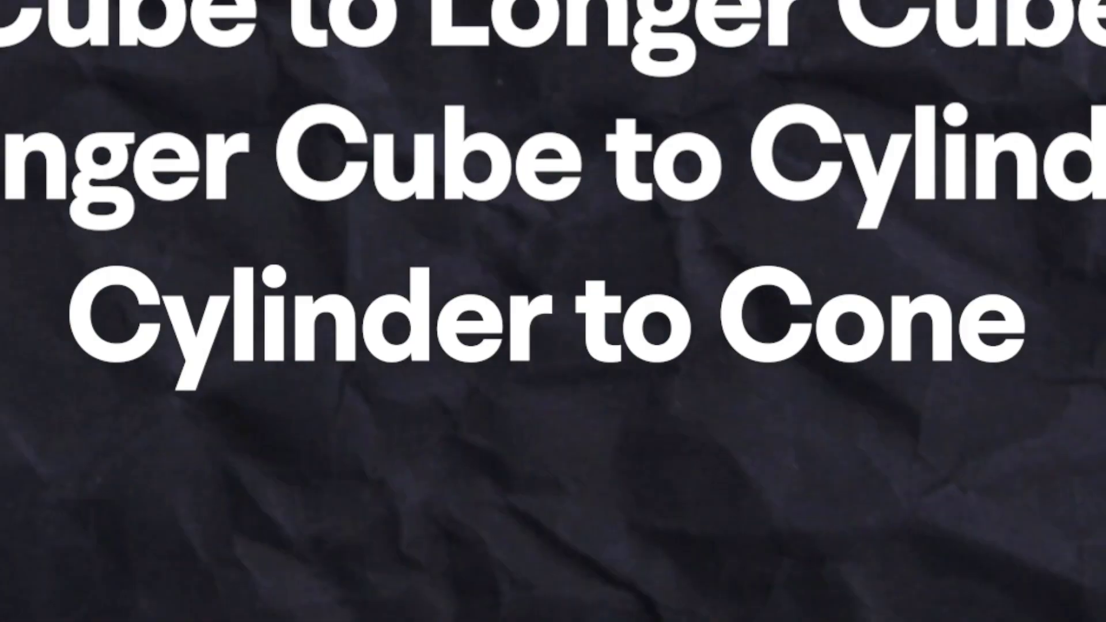
Duplicate the tall cylinder in place as object 05 and hide the original object 04
key("shift+d")
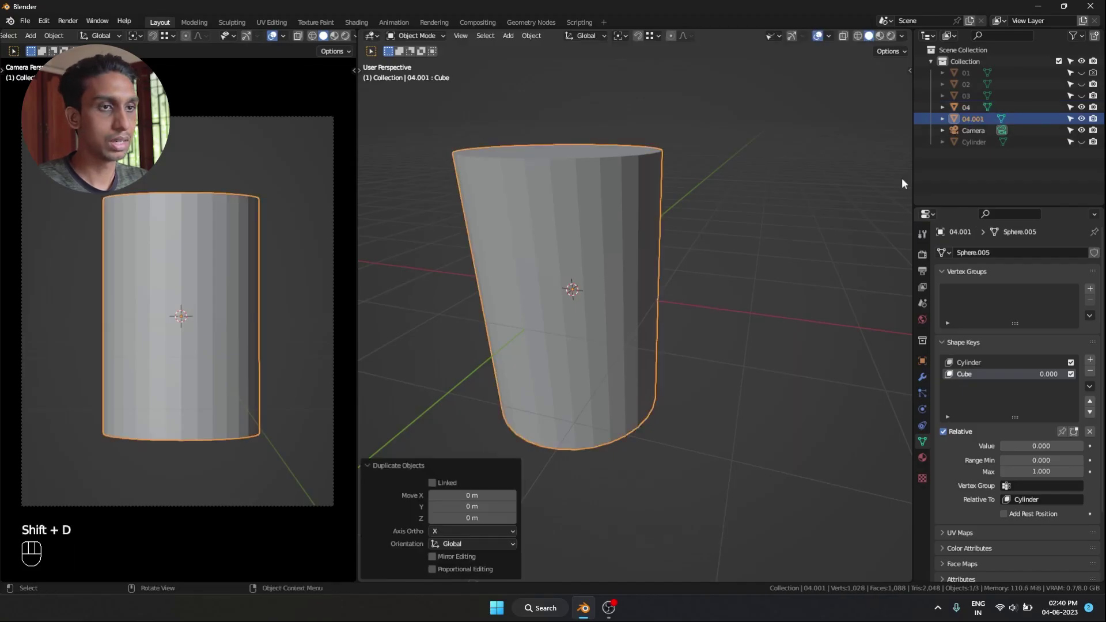
double_click(973, 118)
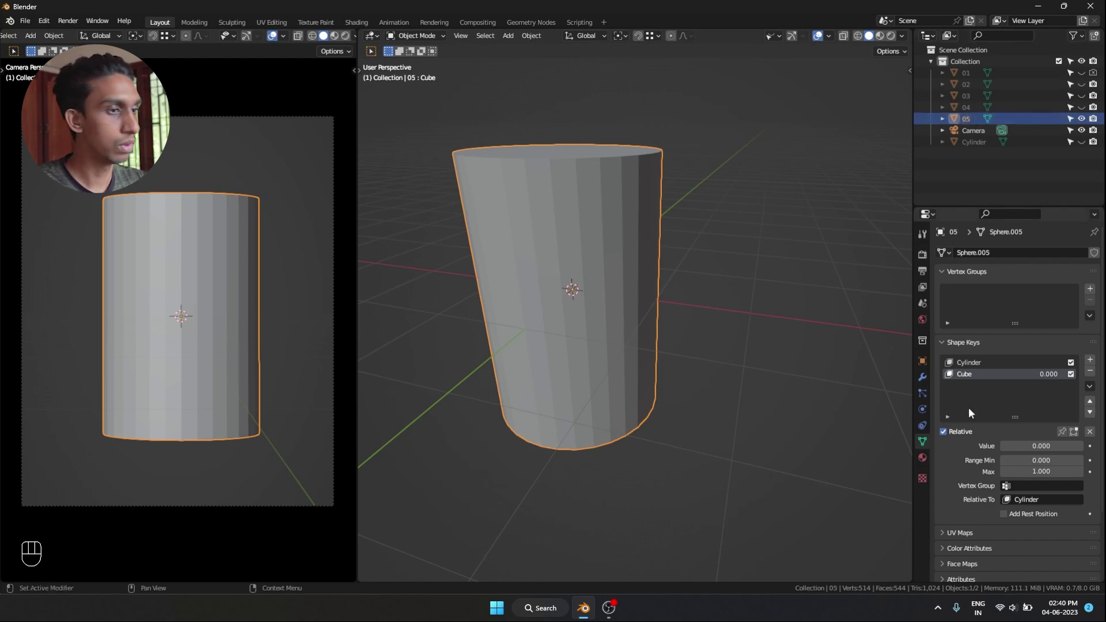
Replace object 05's Cube shape key with a new shape key named Cone
left_click(1090, 370)
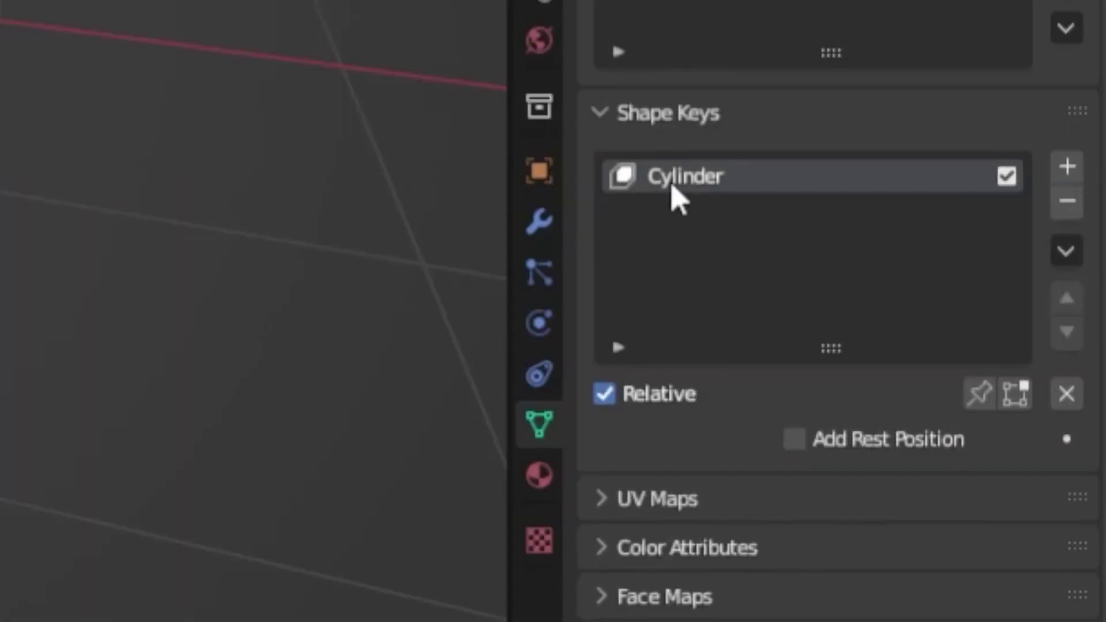
left_click(1068, 166)
double_click(693, 213)
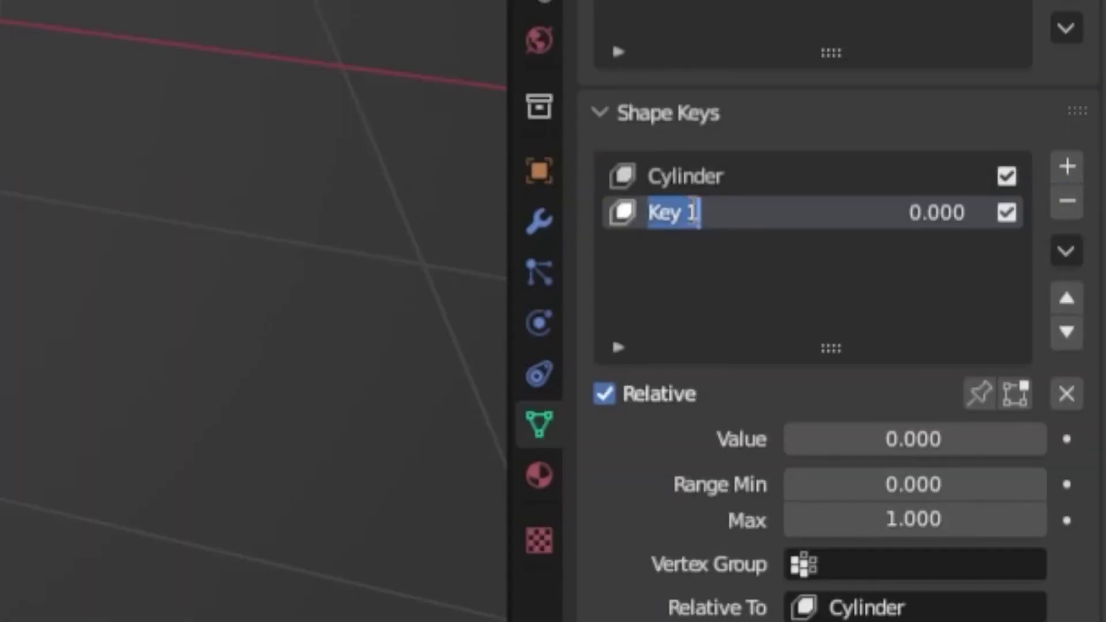
type("Cone")
key("Return")
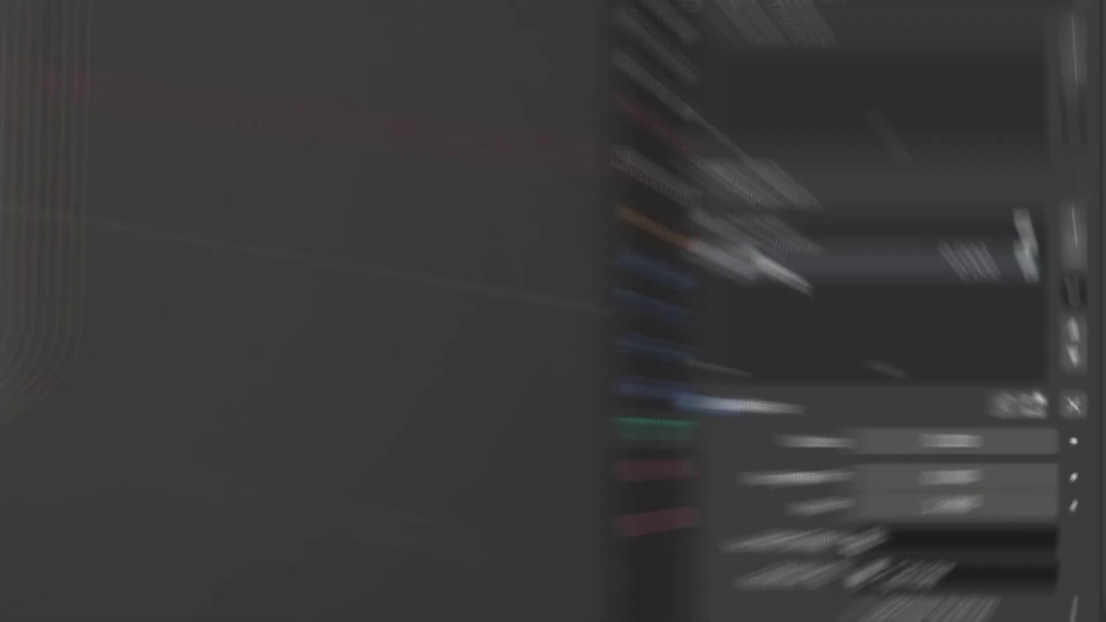
In the Cone key, select the cylinder's top vertices and scale them down almost to a point
key("Tab")
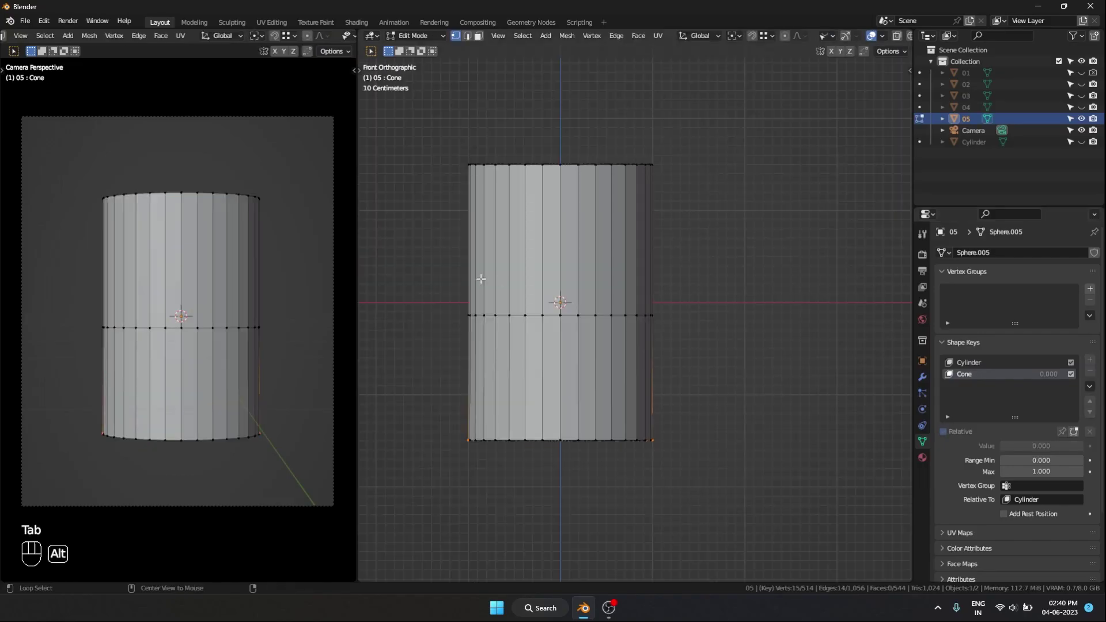
key("alt+z")
key("shift+w")
left_click_drag(439, 129, 763, 214)
key("s")
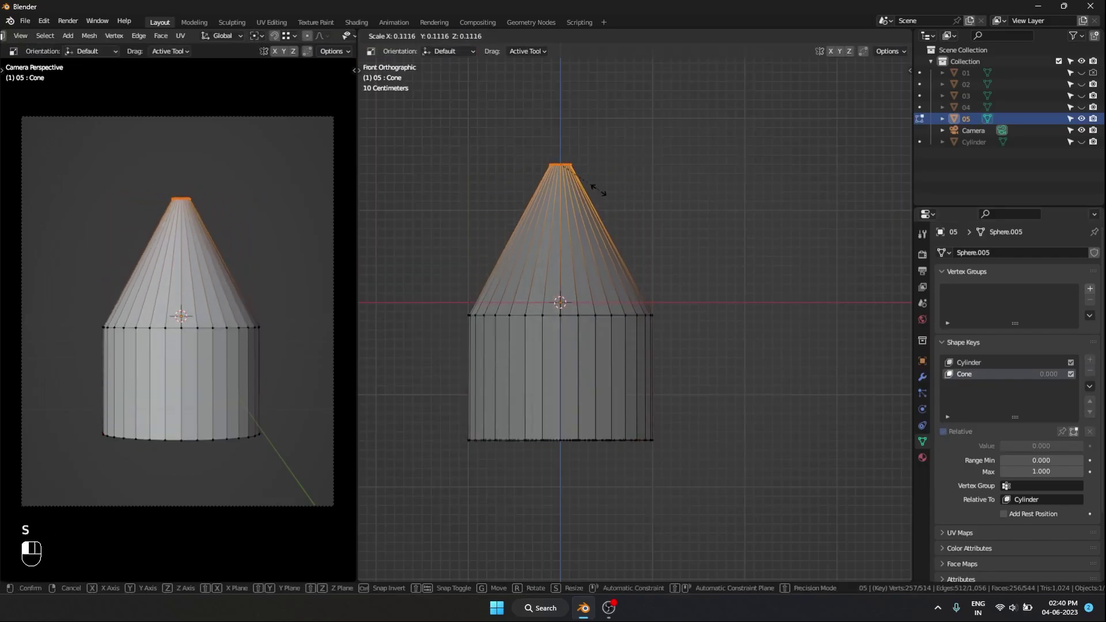
left_click(562, 167)
Select the cylinder's bottom vertices and scale them down to about 0.2 to taper the lower half
key("shift+w")
left_click_drag(454, 462, 668, 399)
key("s")
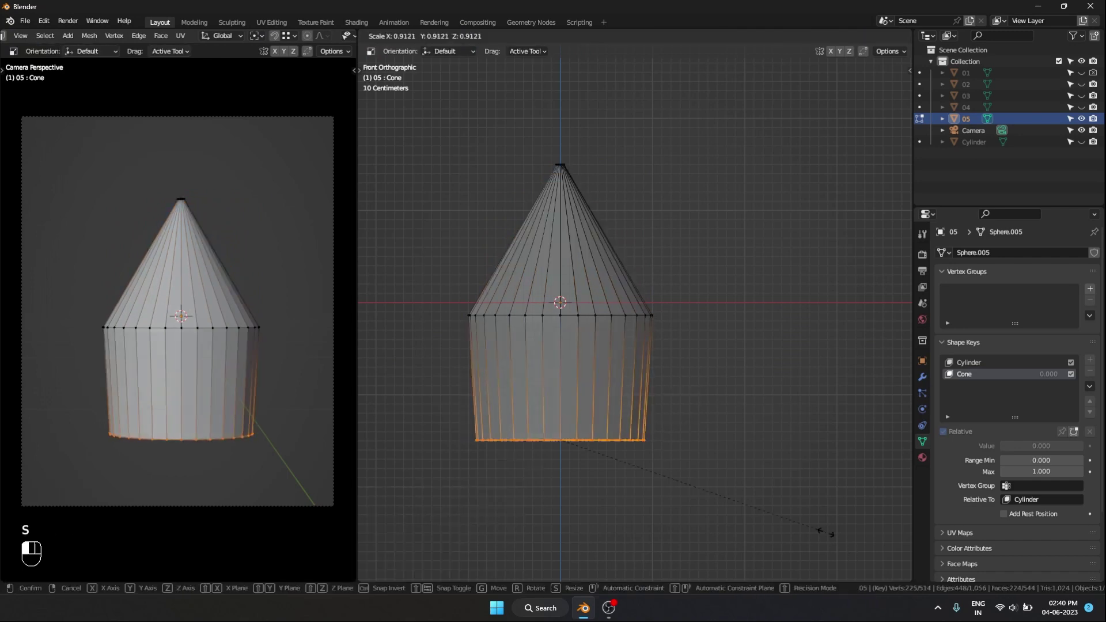
left_click(598, 398)
key("Tab")
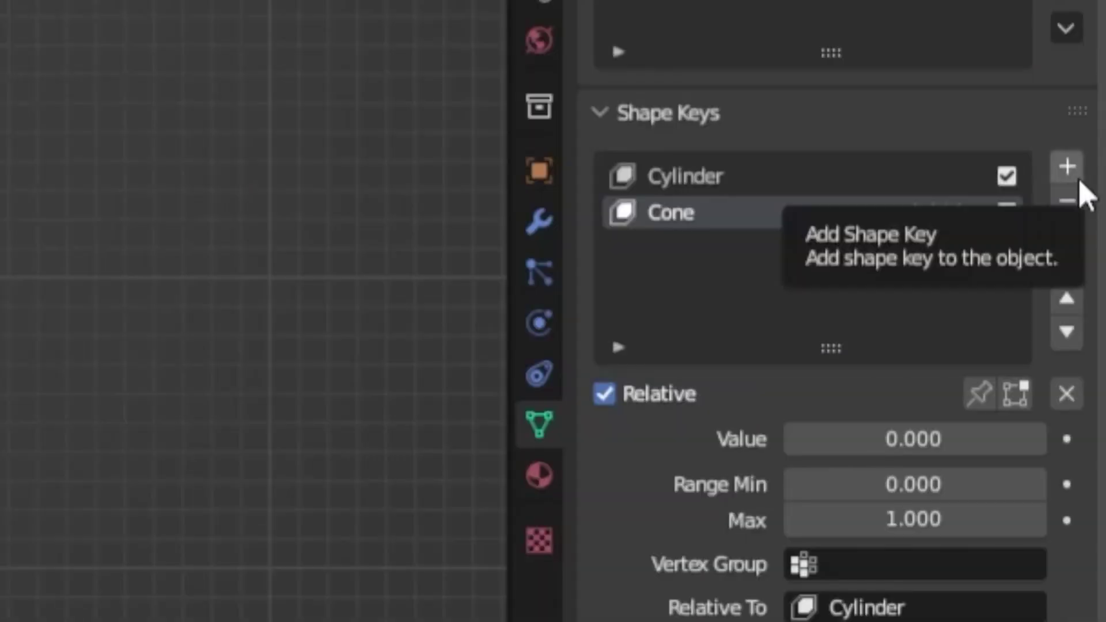
Add another shape key named Line to object 05
left_click(1090, 360)
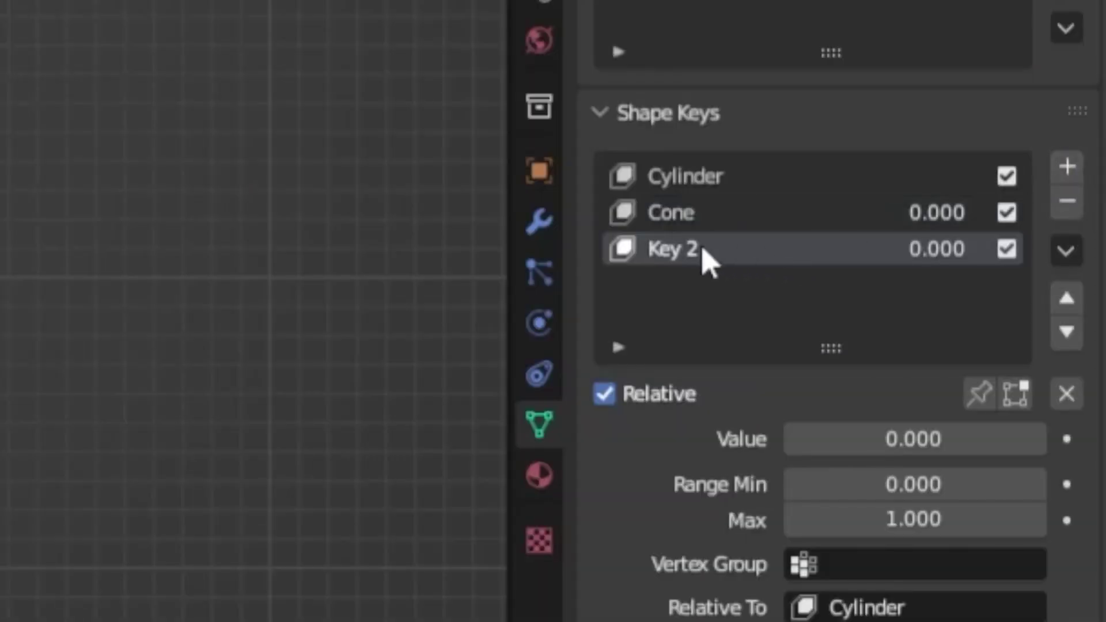
double_click(703, 250)
type("Line")
key("Return")
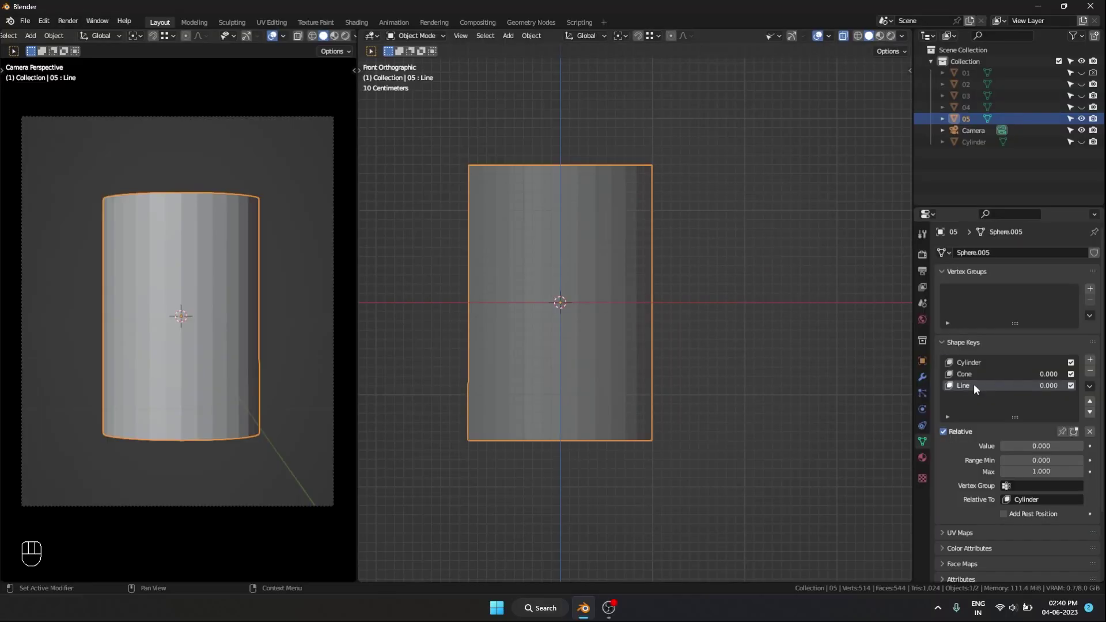
In the Line key, select the edge loop around the cylinder's middle and move it
key("Tab")
key("2")
left_click(535, 315, "alt")
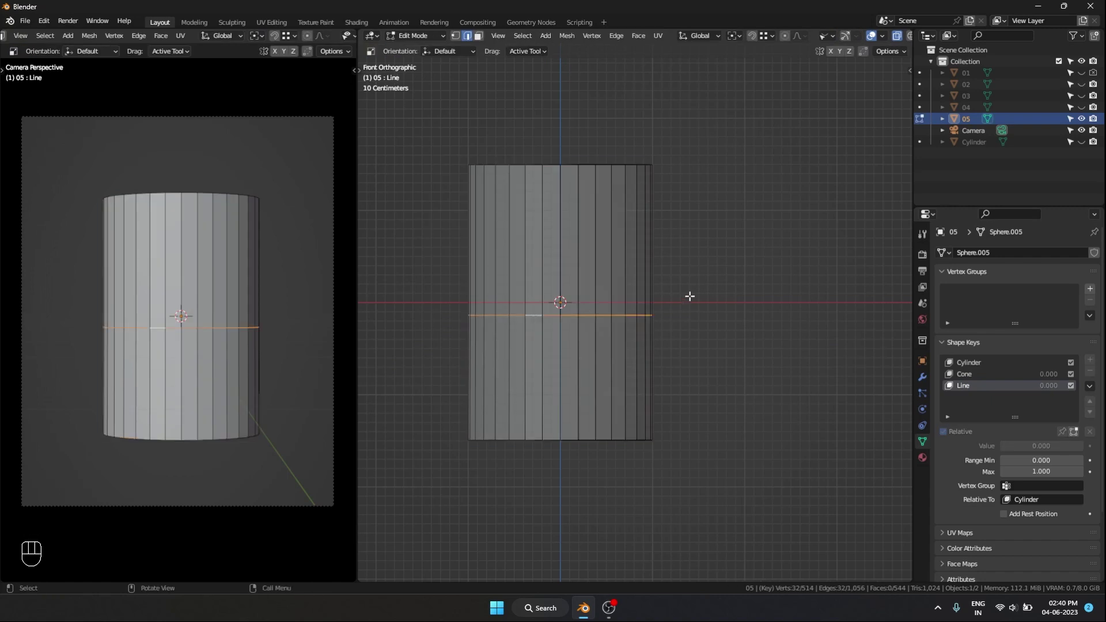
key("g")
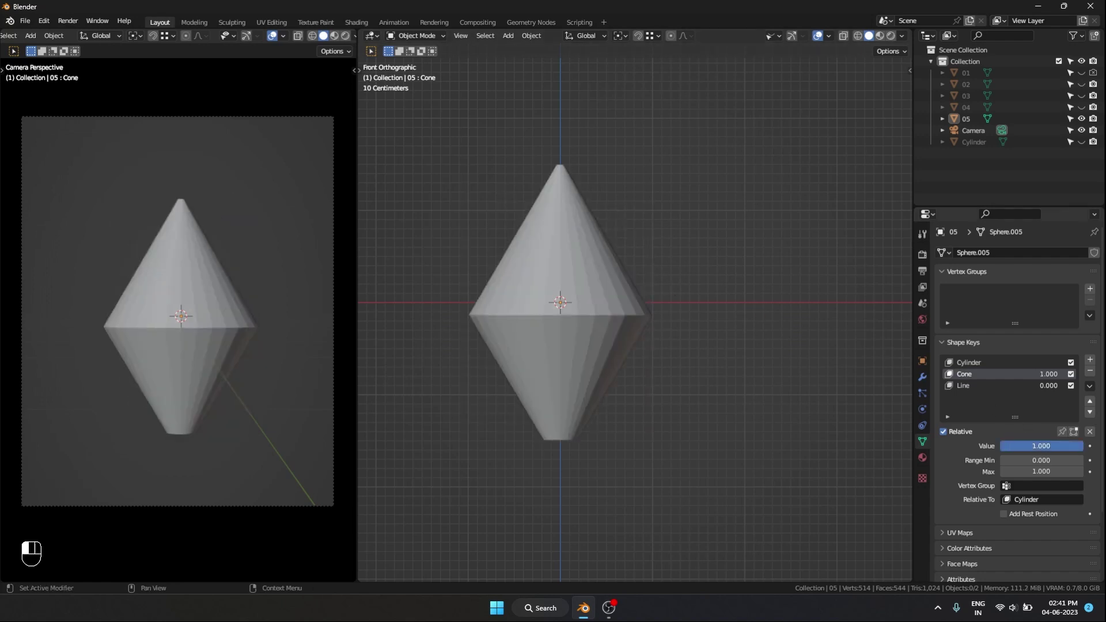
Set object 05's Line key value to about 0.735 and unhide objects 01 to 04
mouse_move(1041, 446)
left_mouse_down()
mouse_move(1008, 446)
mouse_move(1061, 445)
left_mouse_up()
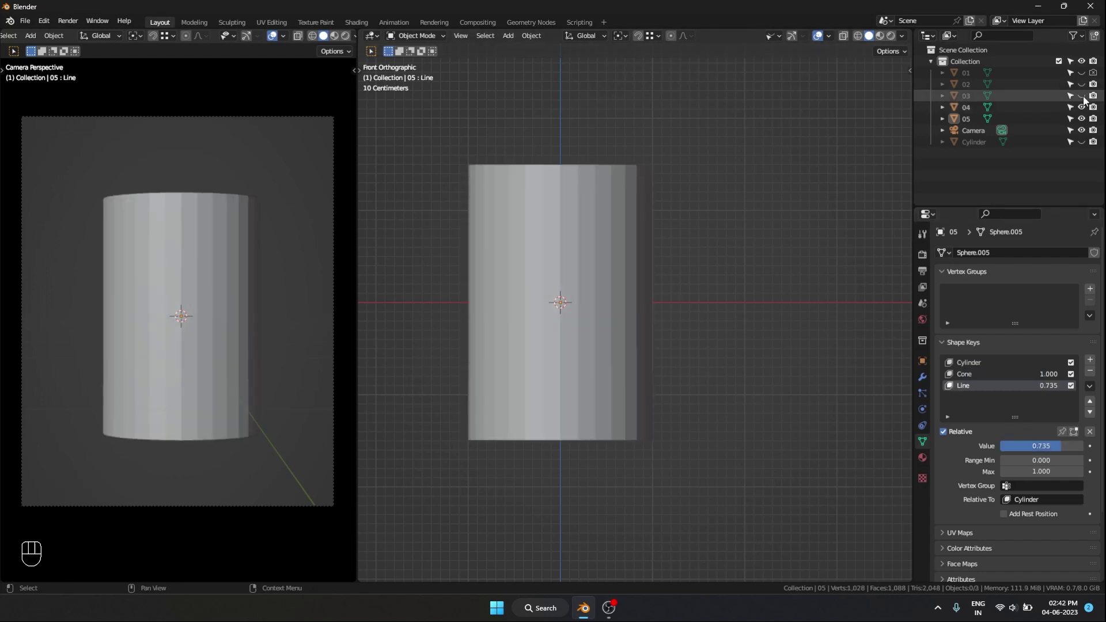
left_click(1081, 96)
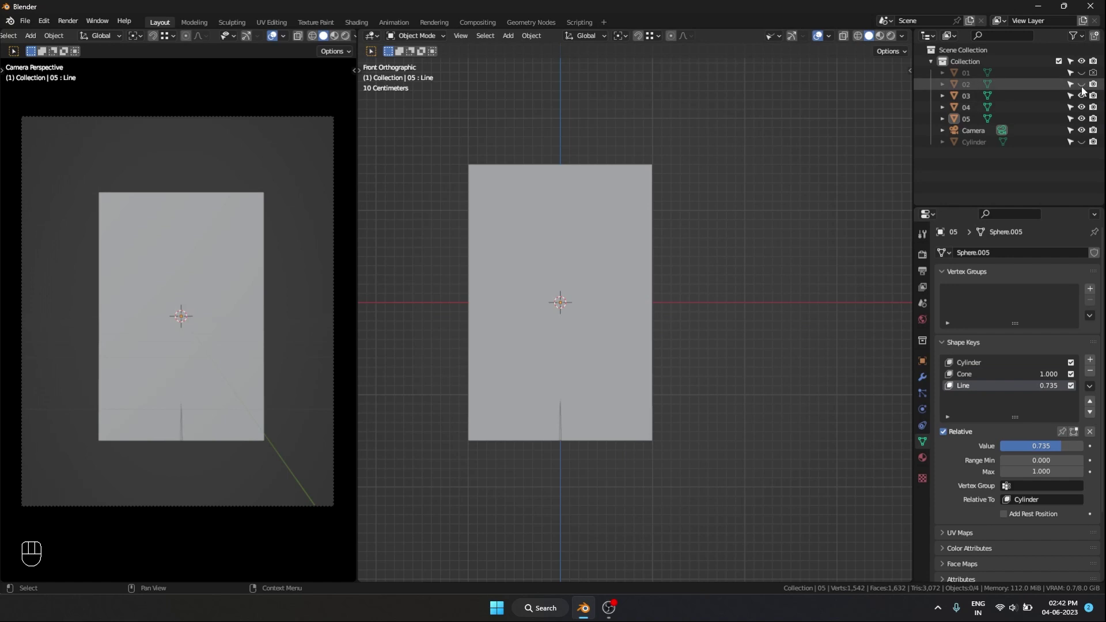
left_click(1082, 84)
left_click(1081, 73)
Fit a timeline area beneath the front viewport and hide objects 02 to 05, leaving object 01 shown
left_click(835, 167)
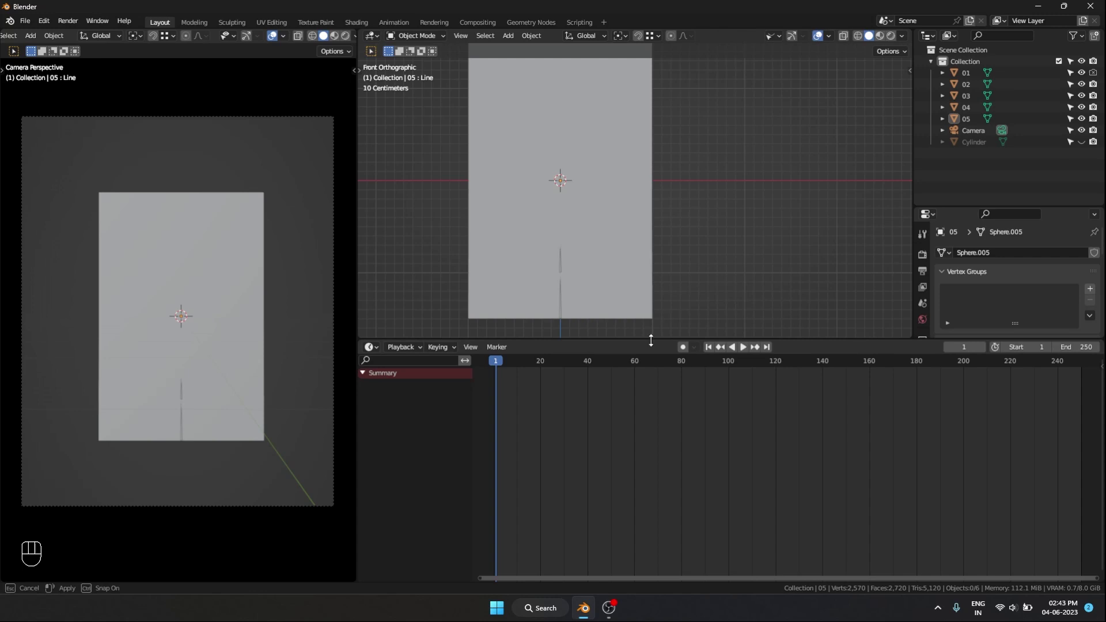
left_click_drag(652, 340, 657, 414)
left_click_drag(1081, 84, 1081, 107)
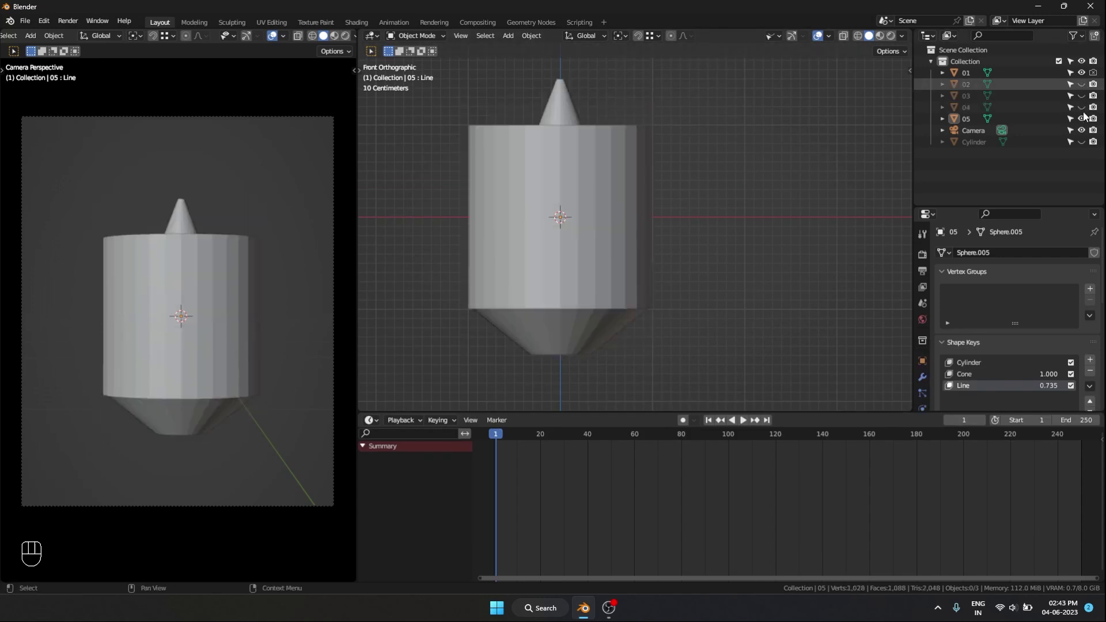
Keyframe object 01's Cylinder shape key at 0 on frame 1 and at its maximum value on frame 30
left_click(967, 73)
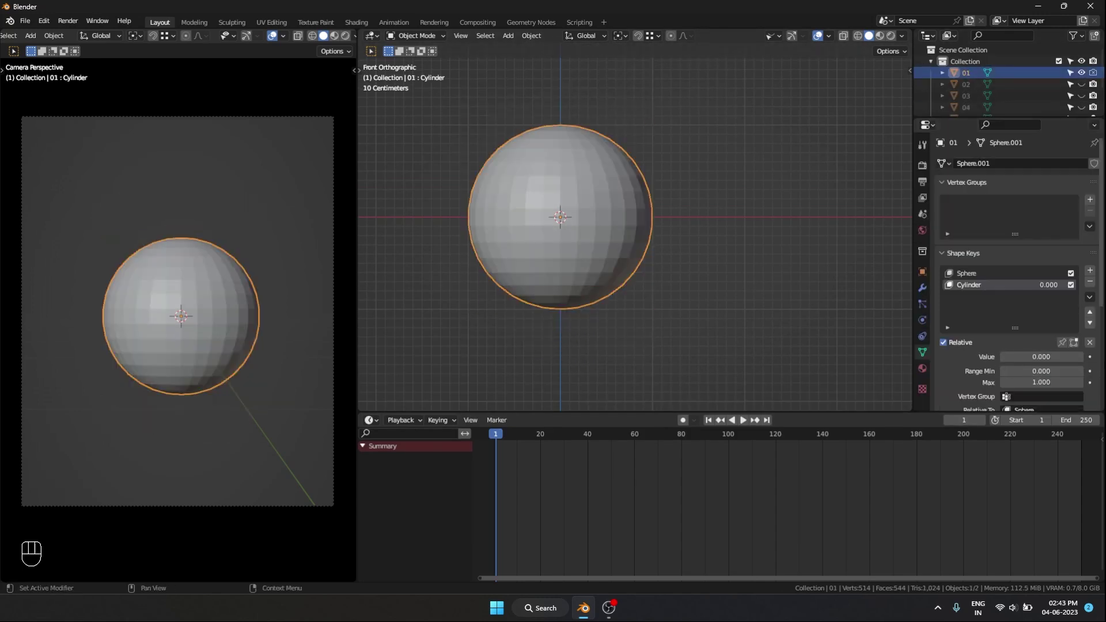
left_click(1090, 357)
key("space")
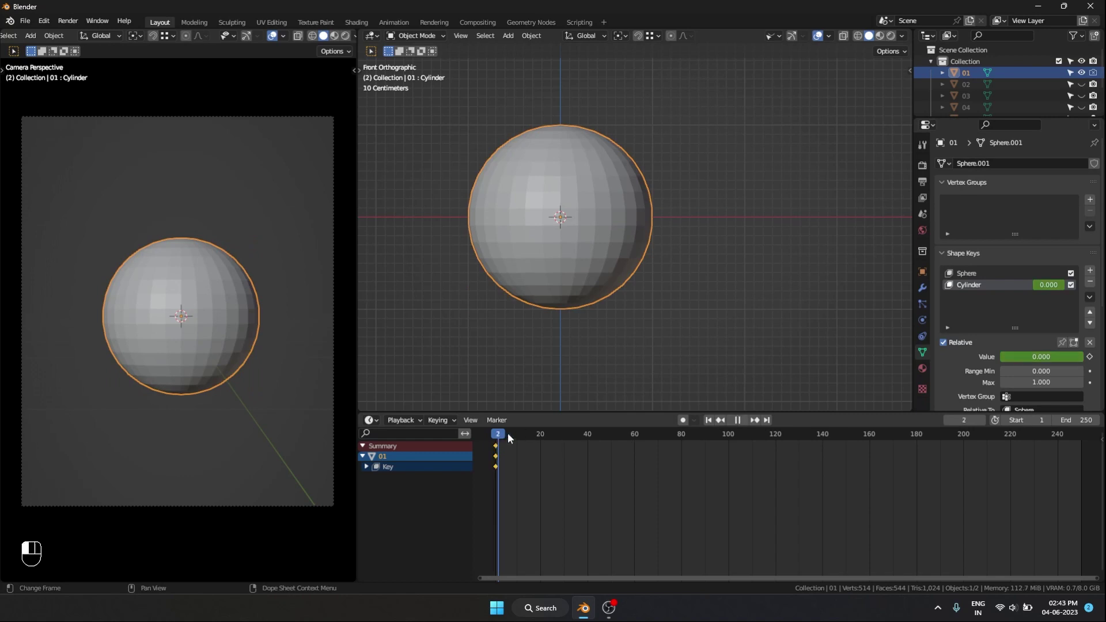
key("space")
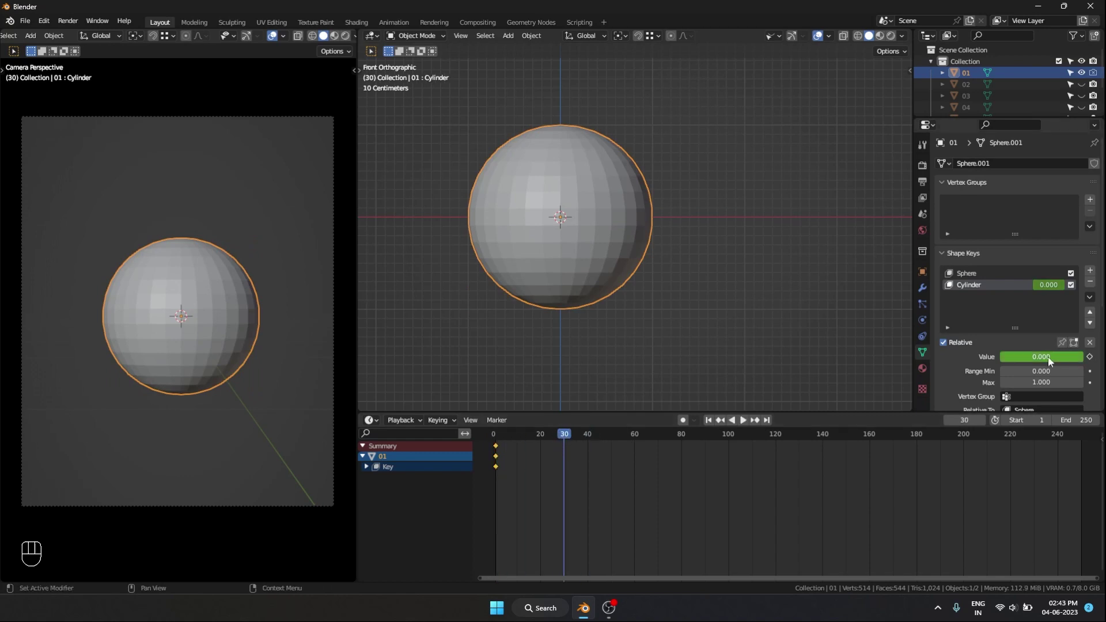
left_click_drag(1042, 357, 1082, 356)
left_click(1090, 357)
left_click(841, 190)
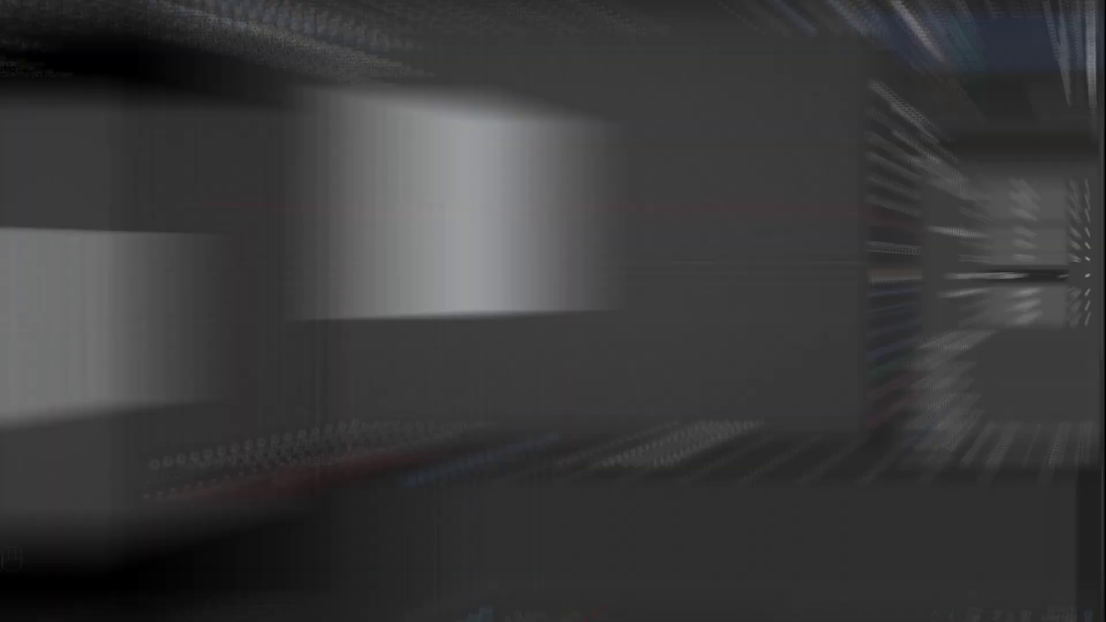
Keyframe object 01's viewport and render visibility as on at frame 30 and off at frame 31
left_click(922, 271)
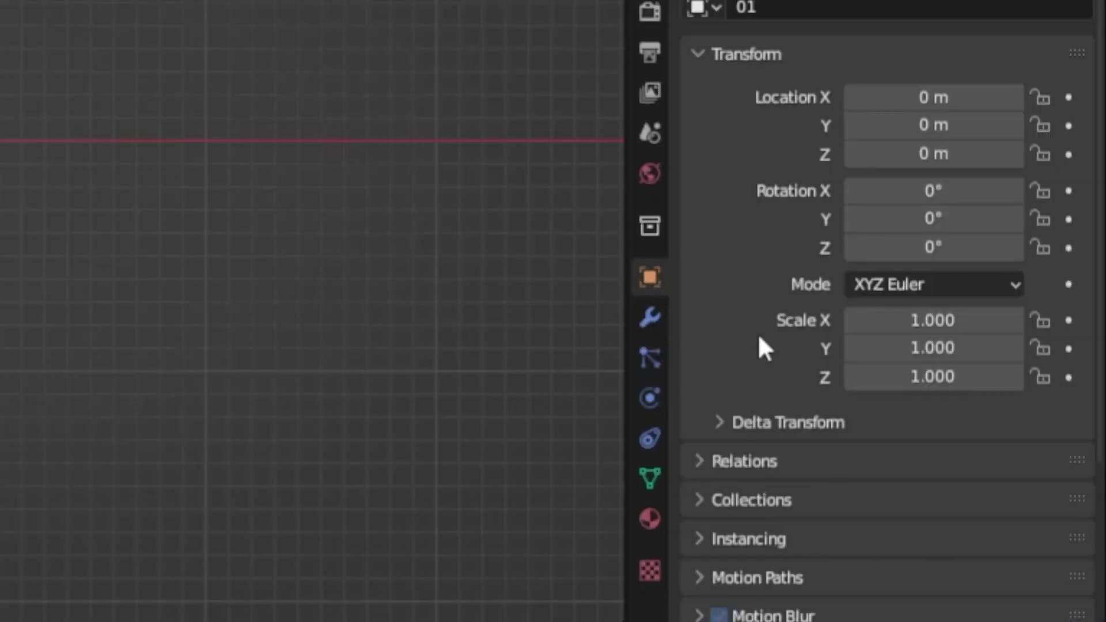
scroll(969, 296, "down", 4)
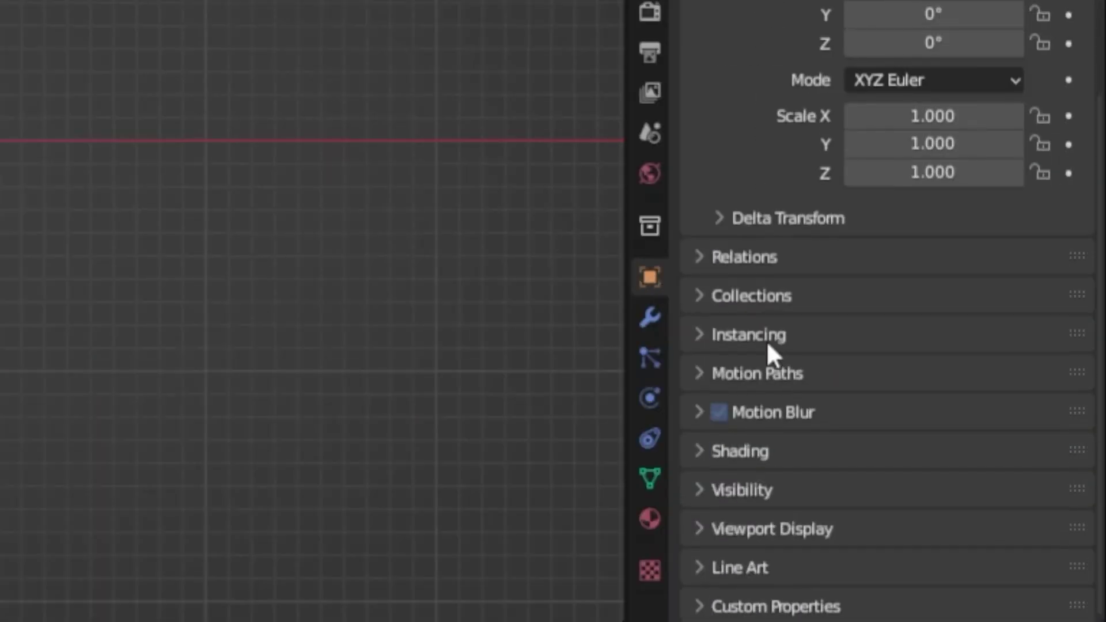
left_click(712, 493)
scroll(858, 288, "down", 8)
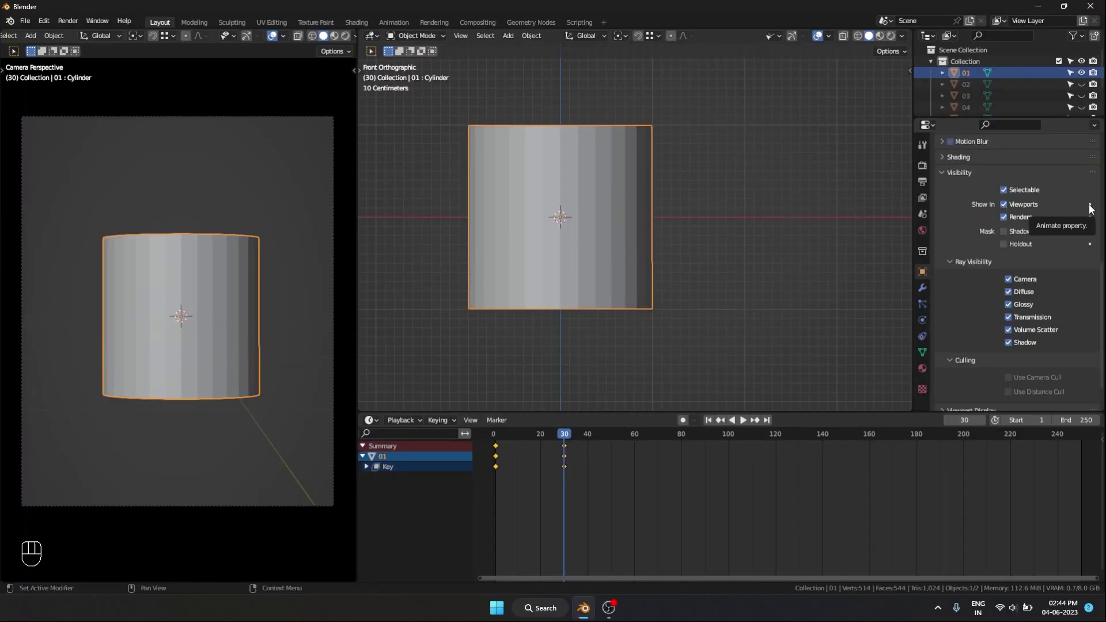
left_click(1069, 108)
left_click(1068, 140)
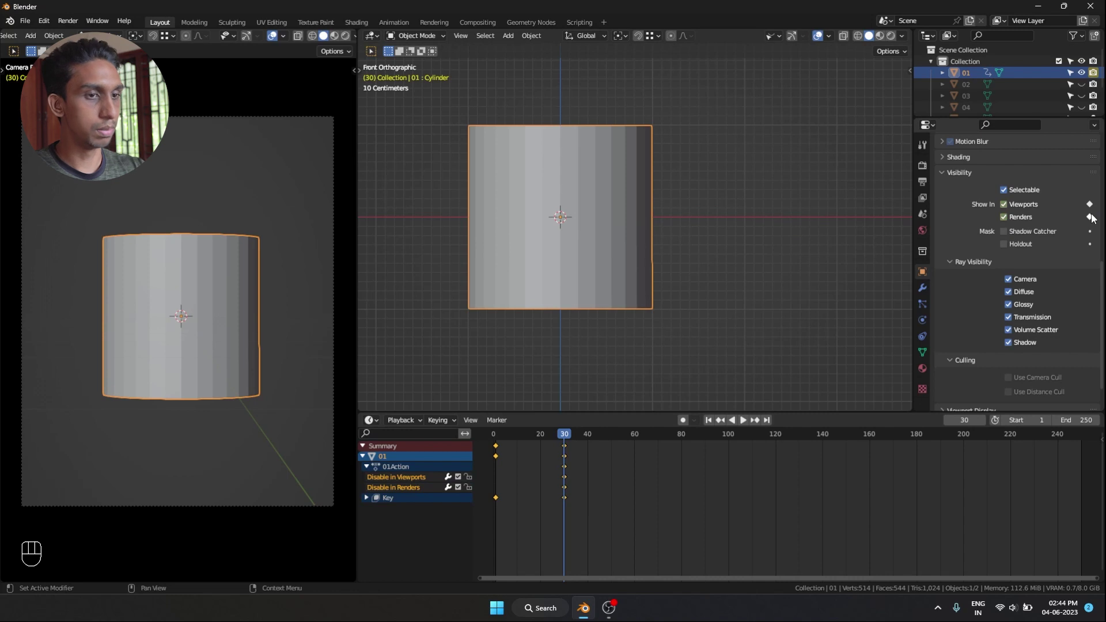
key("Right")
left_click(1004, 205)
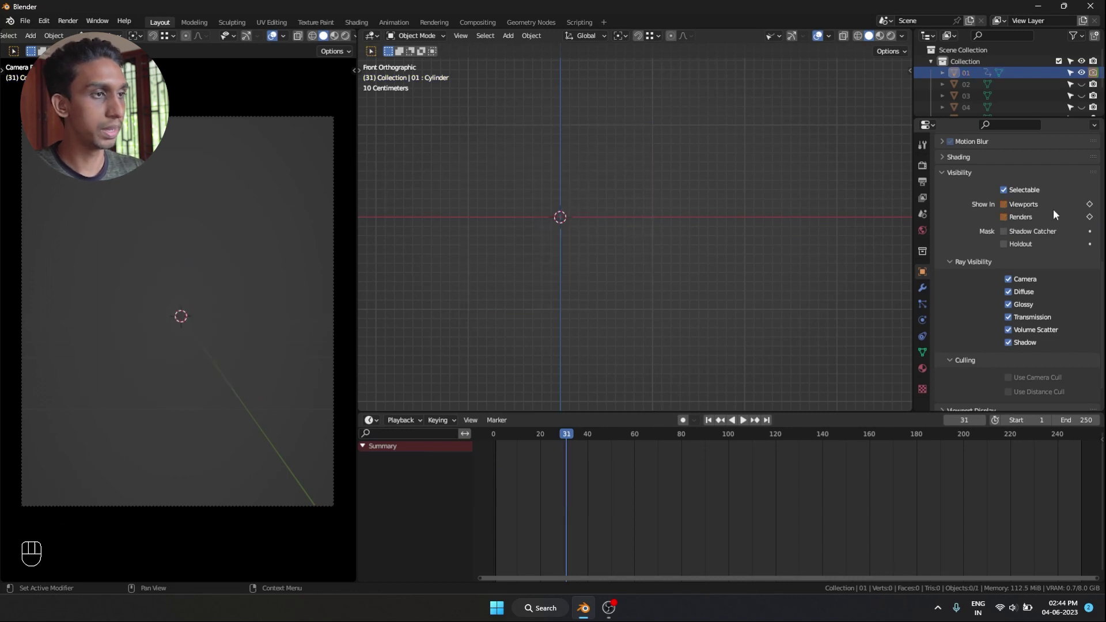
Unhide object 02 and keyframe its viewport and render visibility as on at frame 31
left_click(1082, 85)
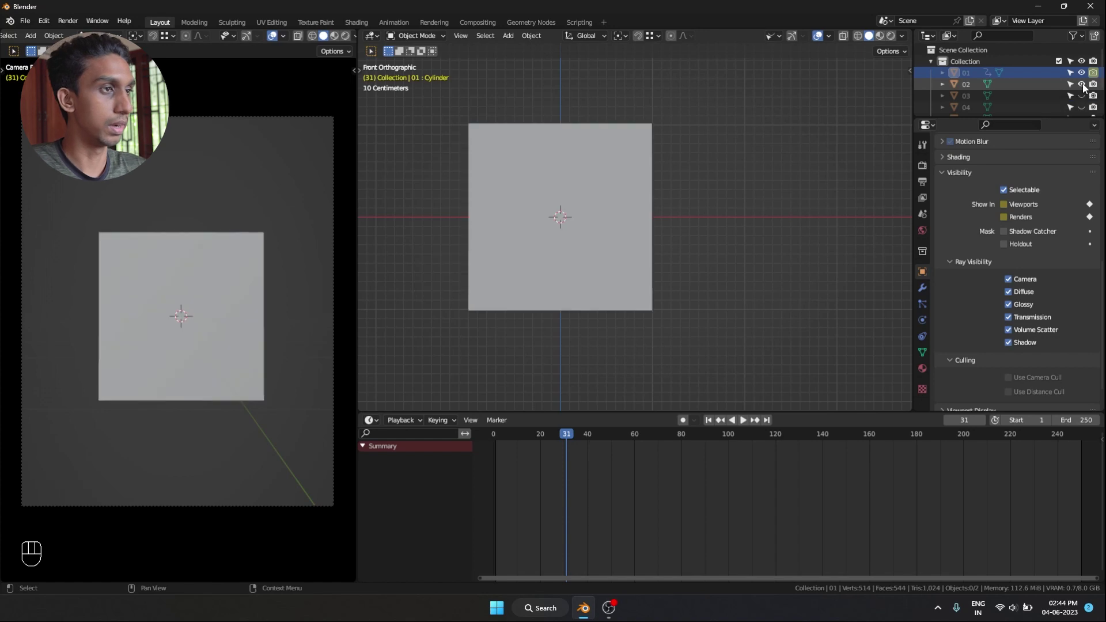
left_click(966, 85)
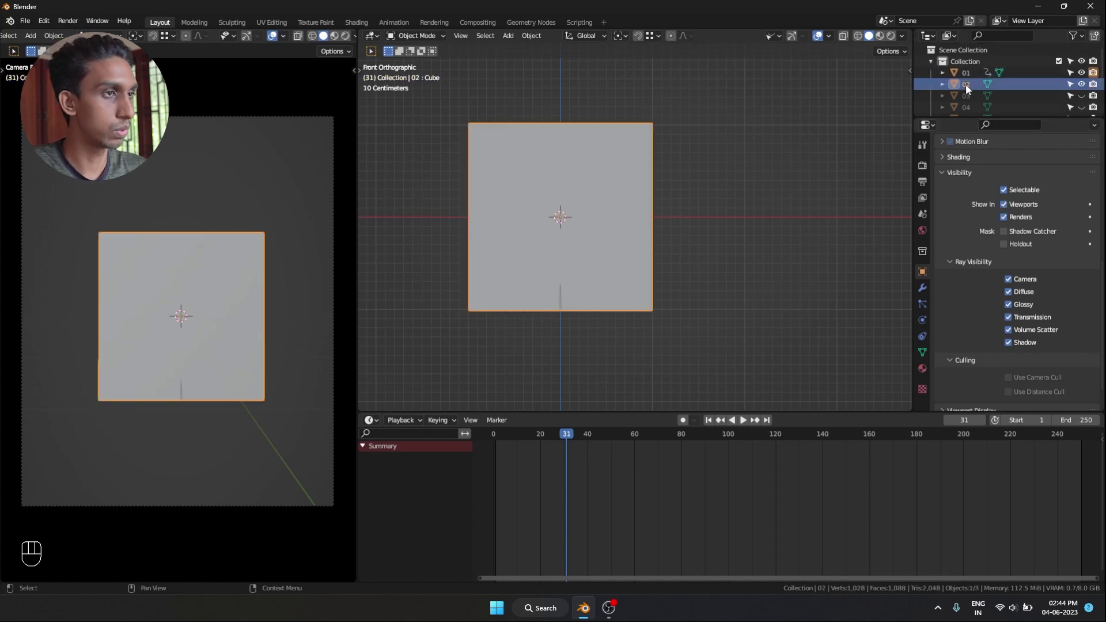
left_click(1090, 205)
left_click(1090, 217)
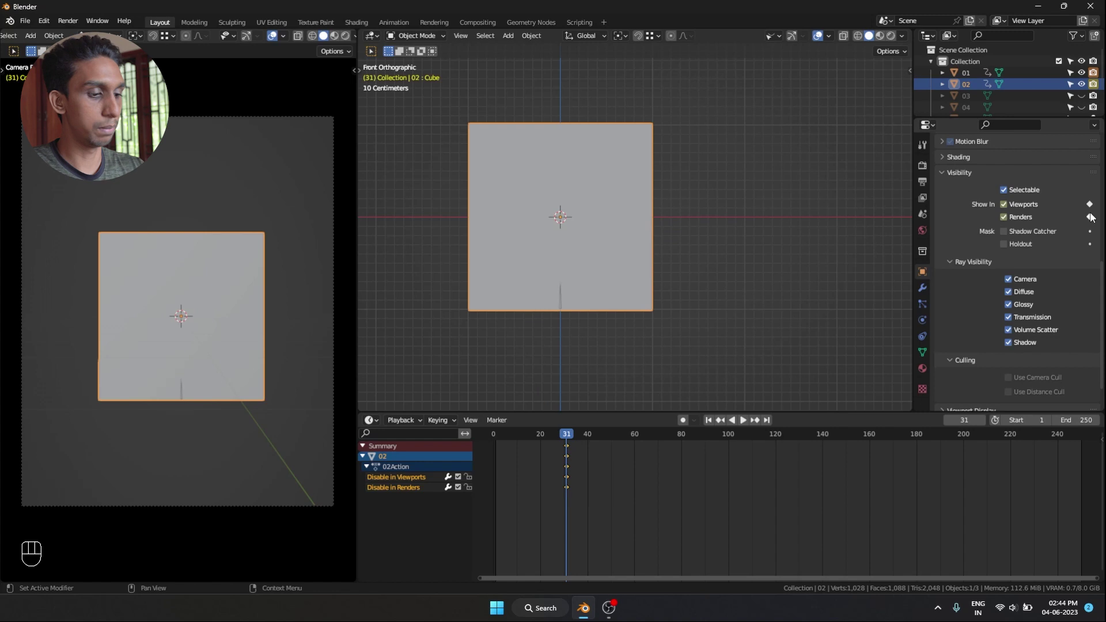
Keyframe object 02's viewport and render visibility as off at frame 30 and check the switch between frames 30 and 31
key("Left")
key("Right")
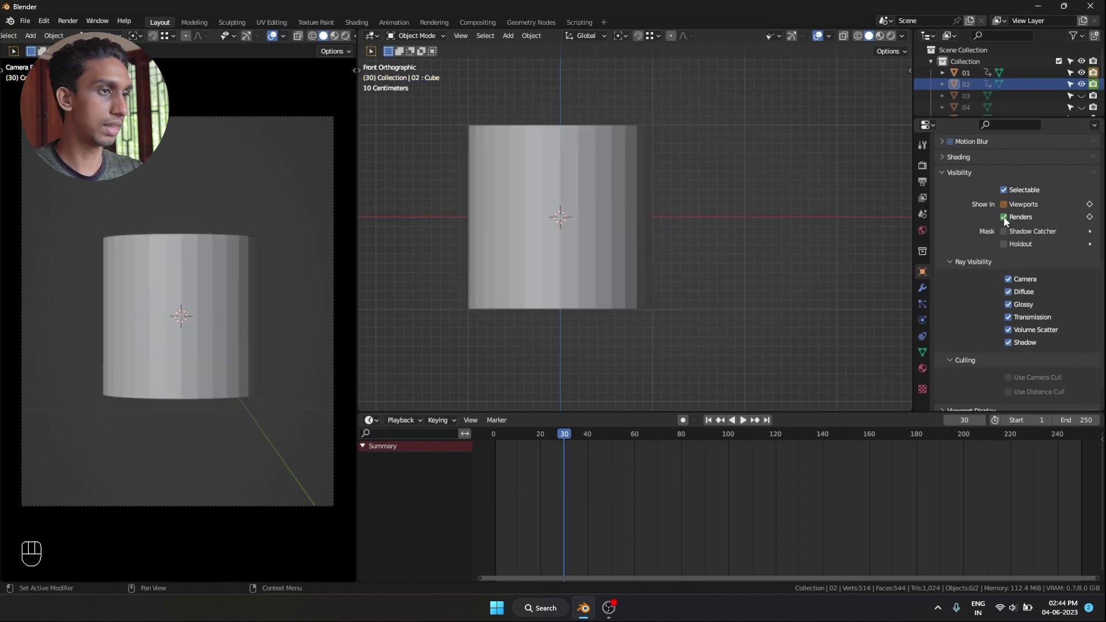
key("Left")
key("Right")
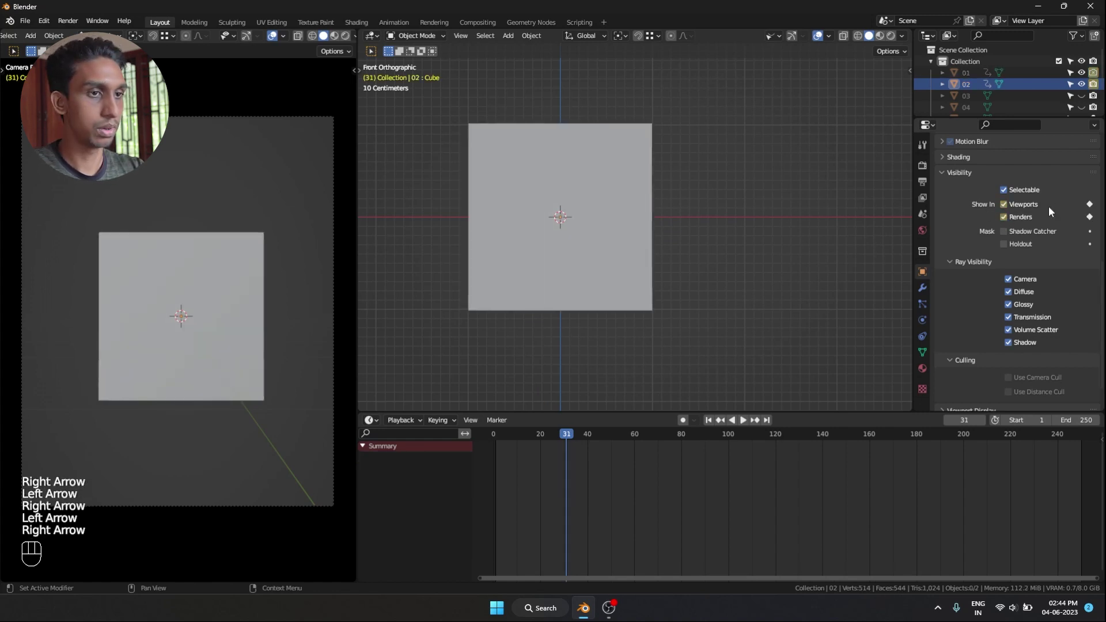
key("Left")
key("Right")
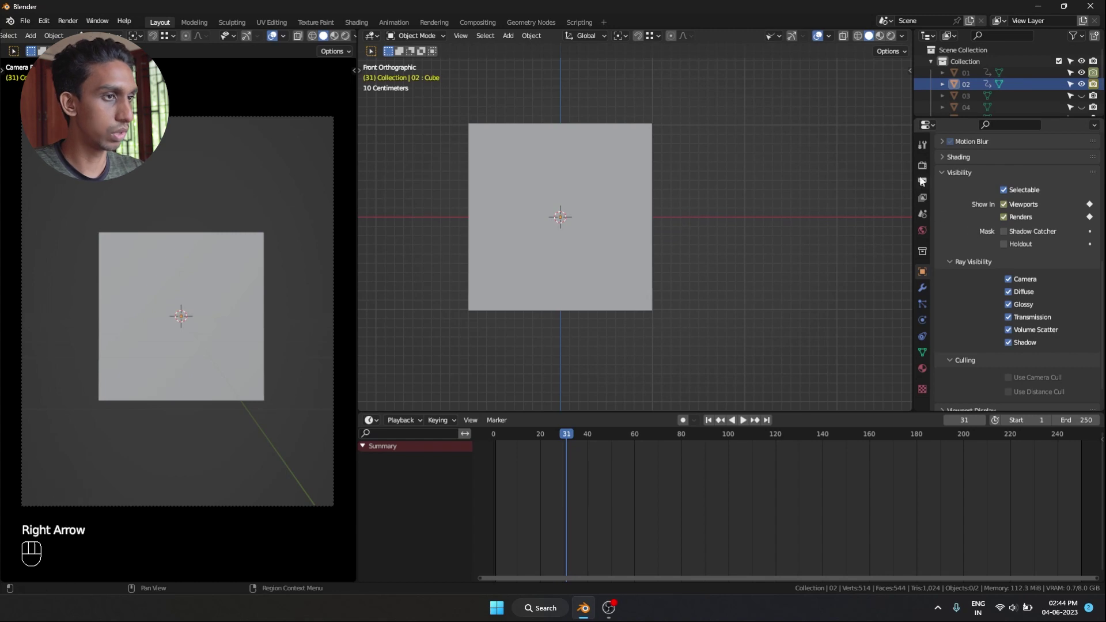
Set object 02's Cube shape key value to 0 and compare the shapes on frames 30 and 31
left_click(922, 350)
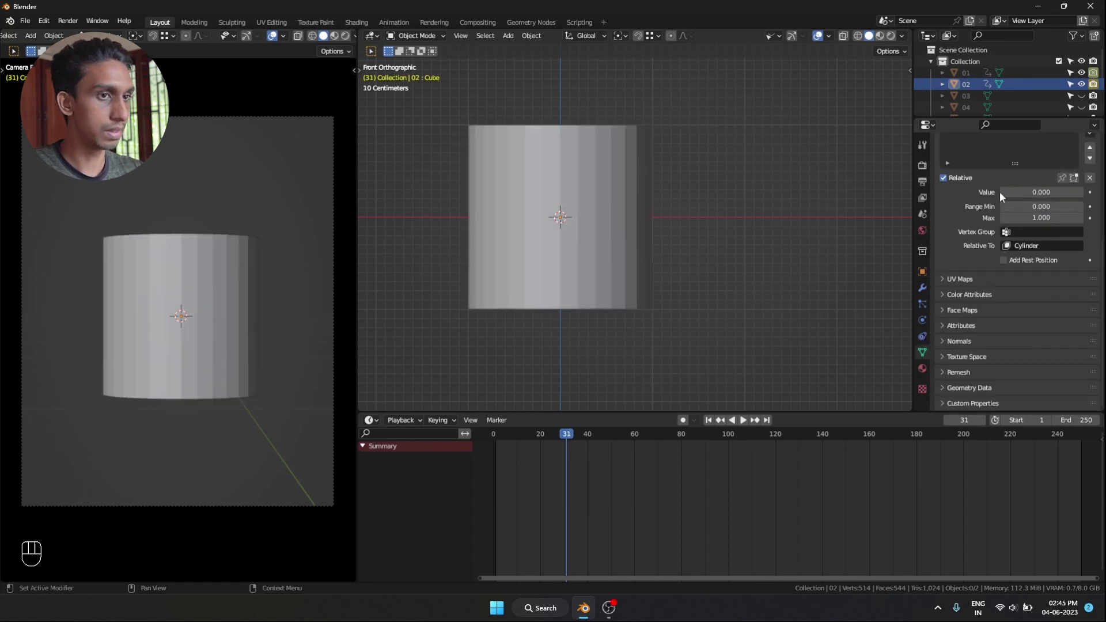
key("Left")
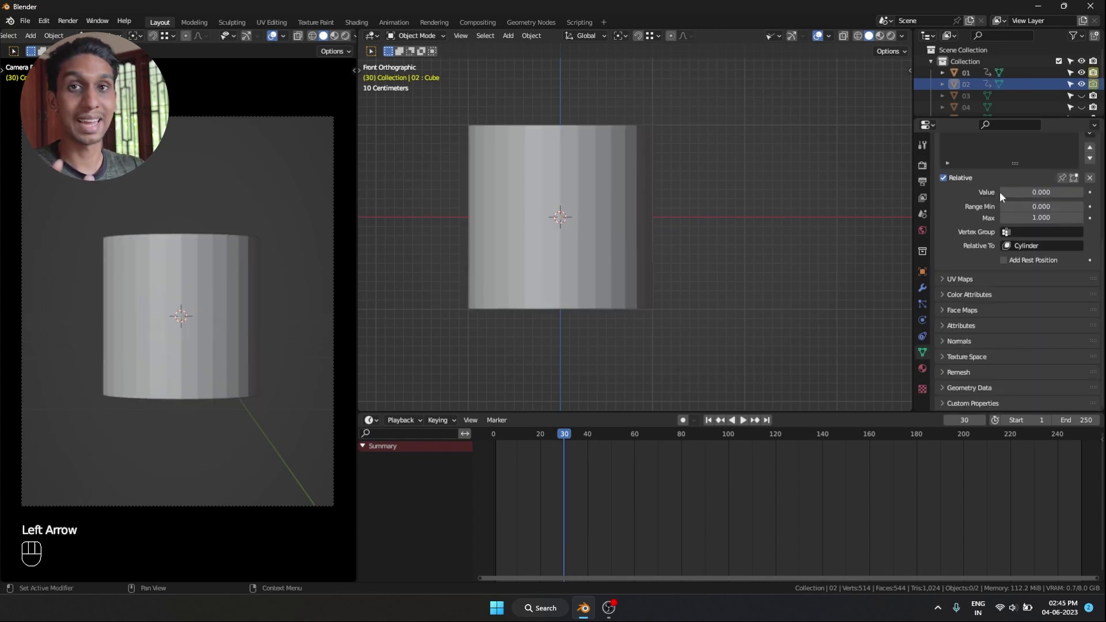
key("Right")
key("Left")
key("Right")
key("Left")
key("Right")
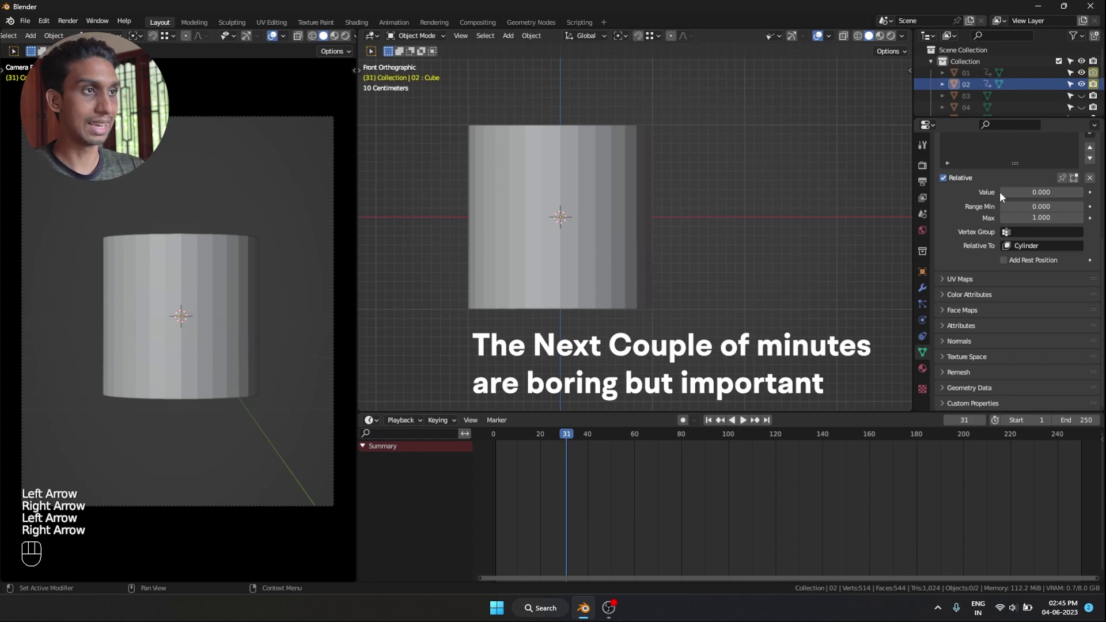
key("Left")
key("Right")
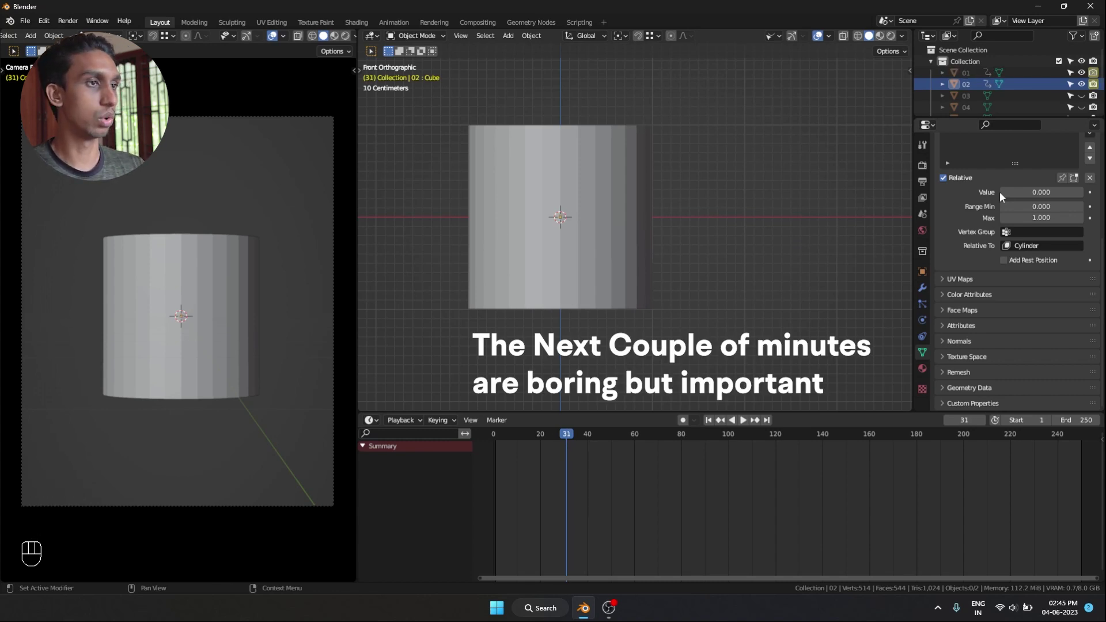
Keyframe object 02's Cube shape key at 0 on frame 31 and at 1 on frame 61
left_click(972, 85)
left_click(922, 352)
scroll(989, 255, "up", 4)
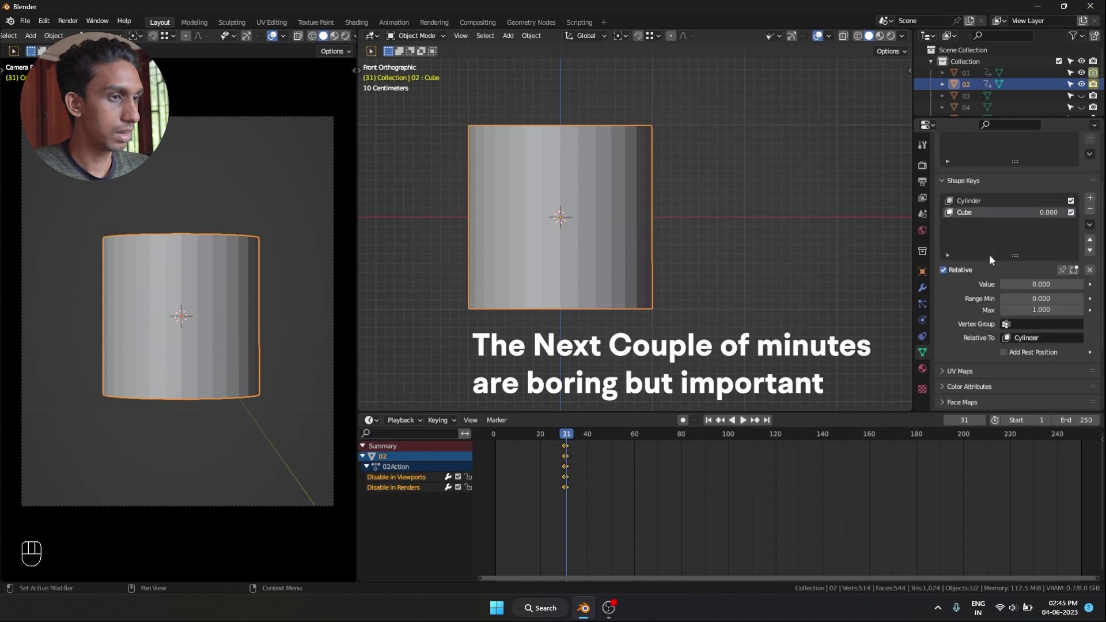
scroll(990, 254, "up", 1)
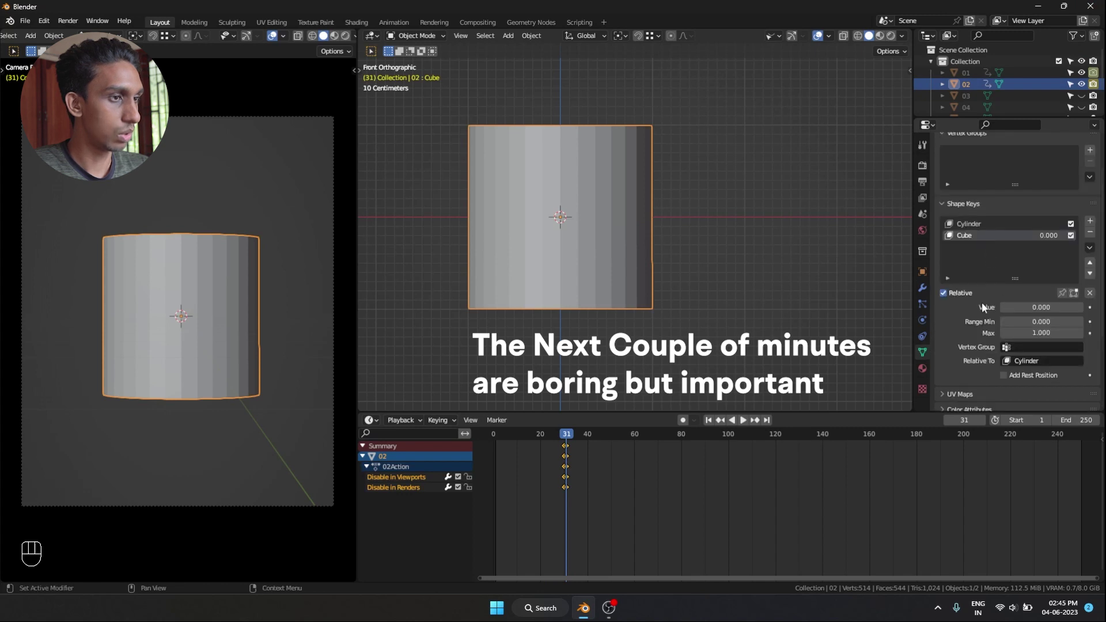
left_click(1089, 307)
left_click(635, 437)
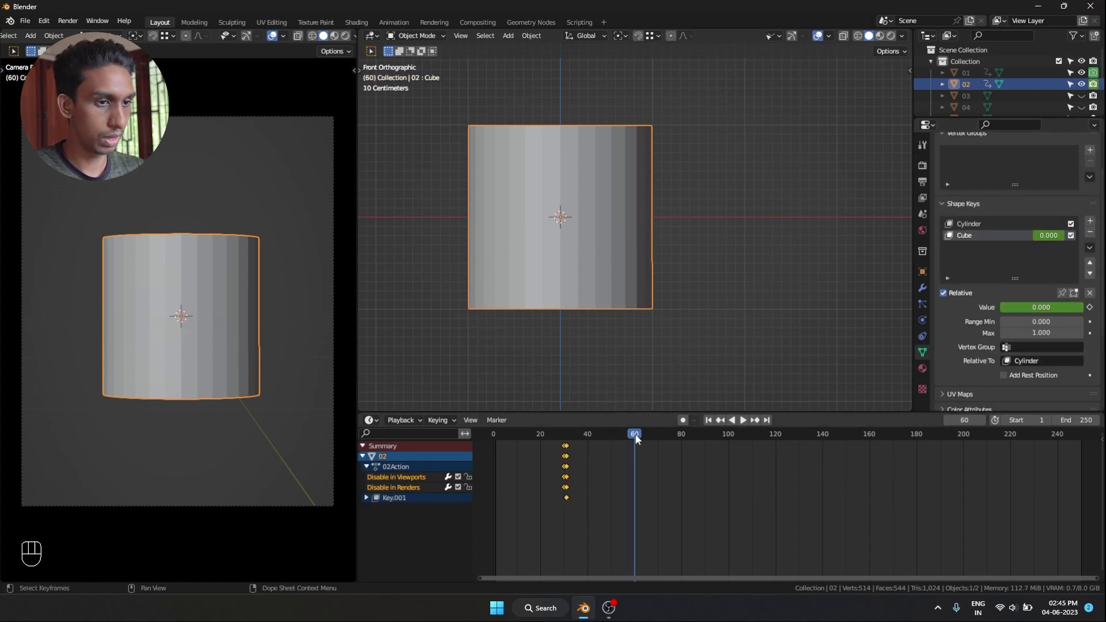
key("Right")
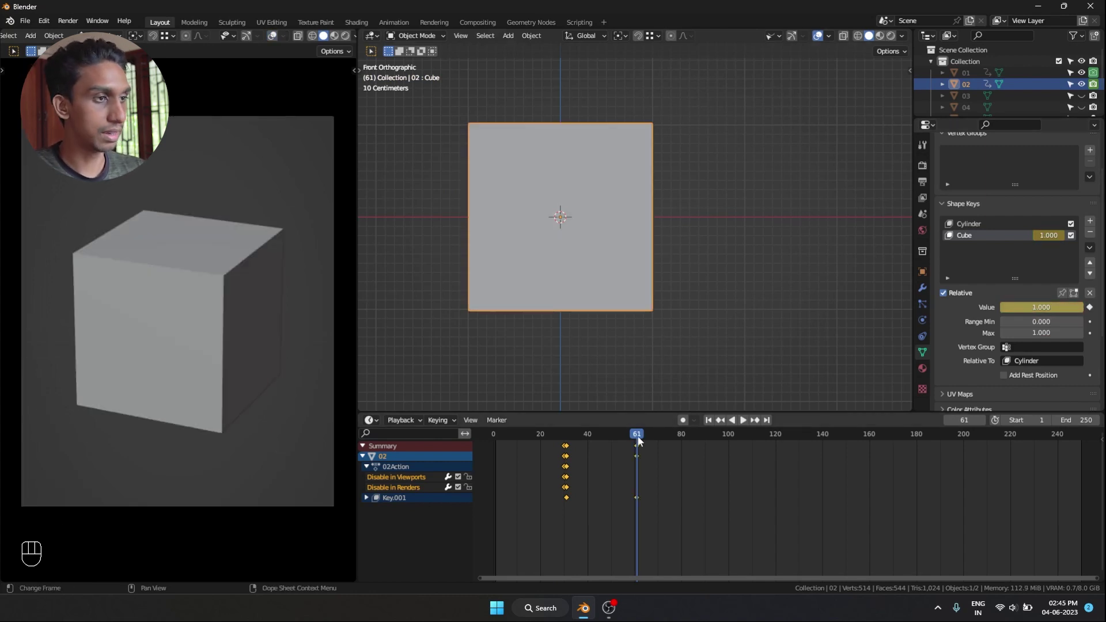
Keyframe object 02's viewport and render visibility as on at frame 61 and off at frame 62
left_click(922, 271)
scroll(1013, 303, "down", 5)
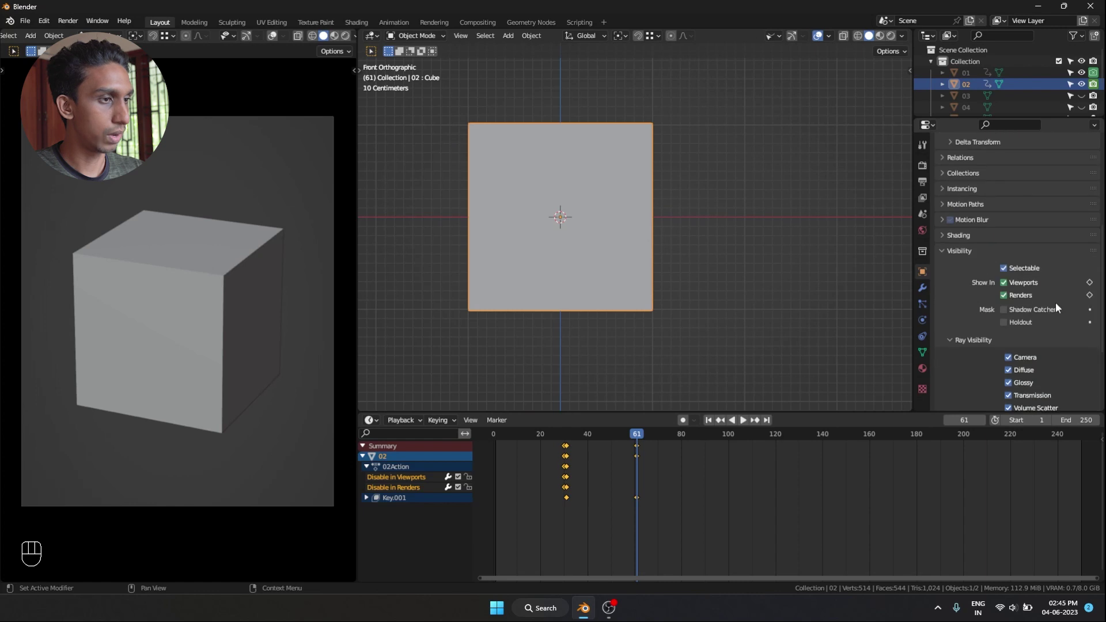
left_click(1089, 295)
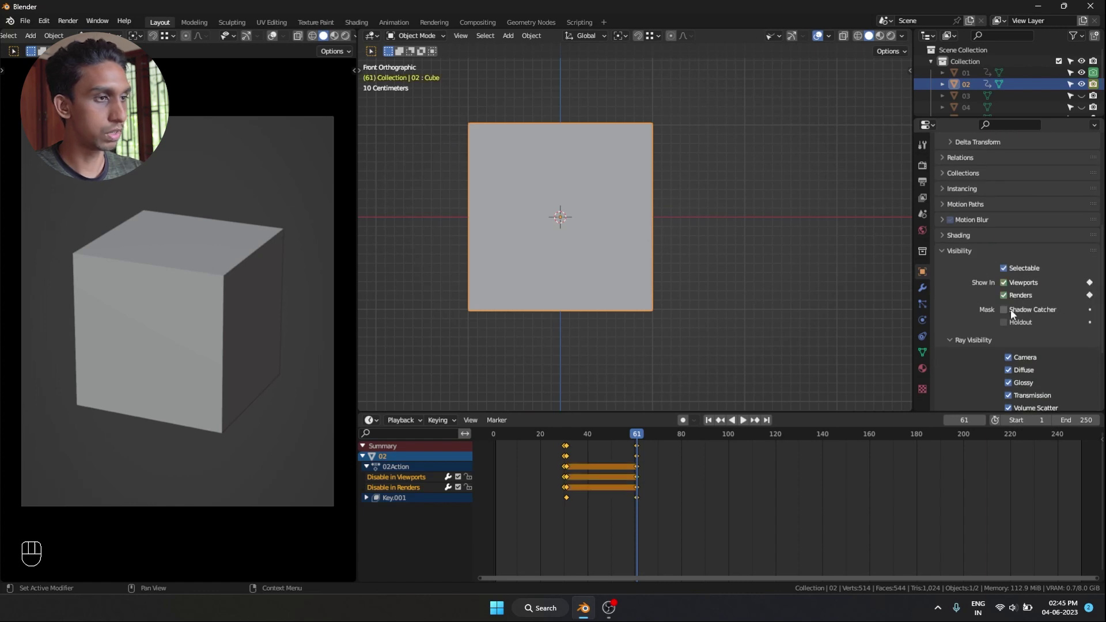
key("Right")
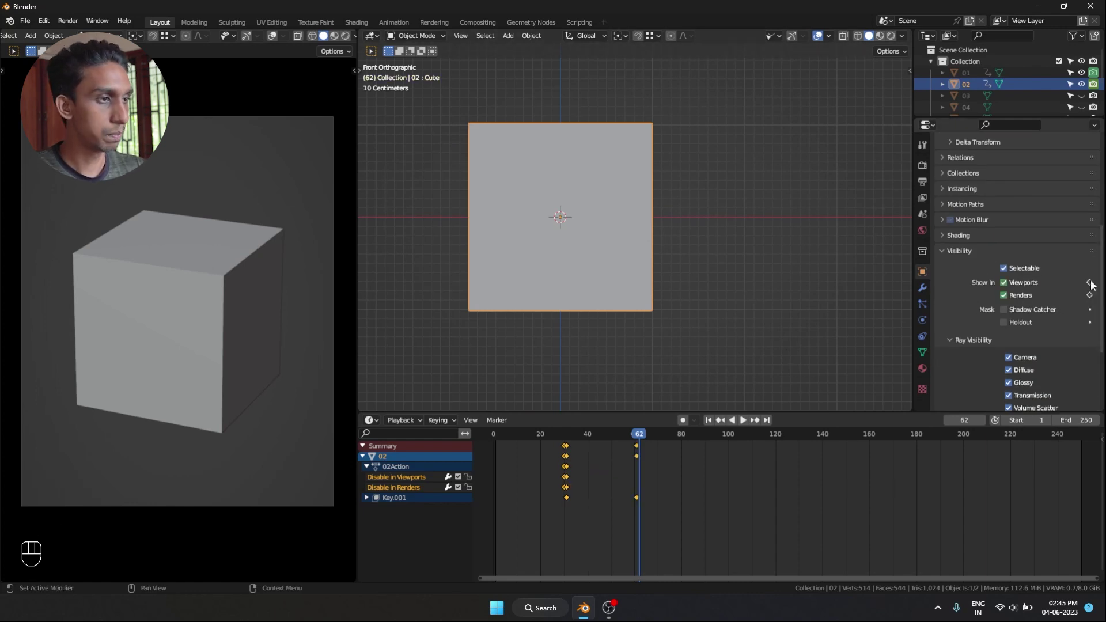
left_click(1004, 282)
key("Left")
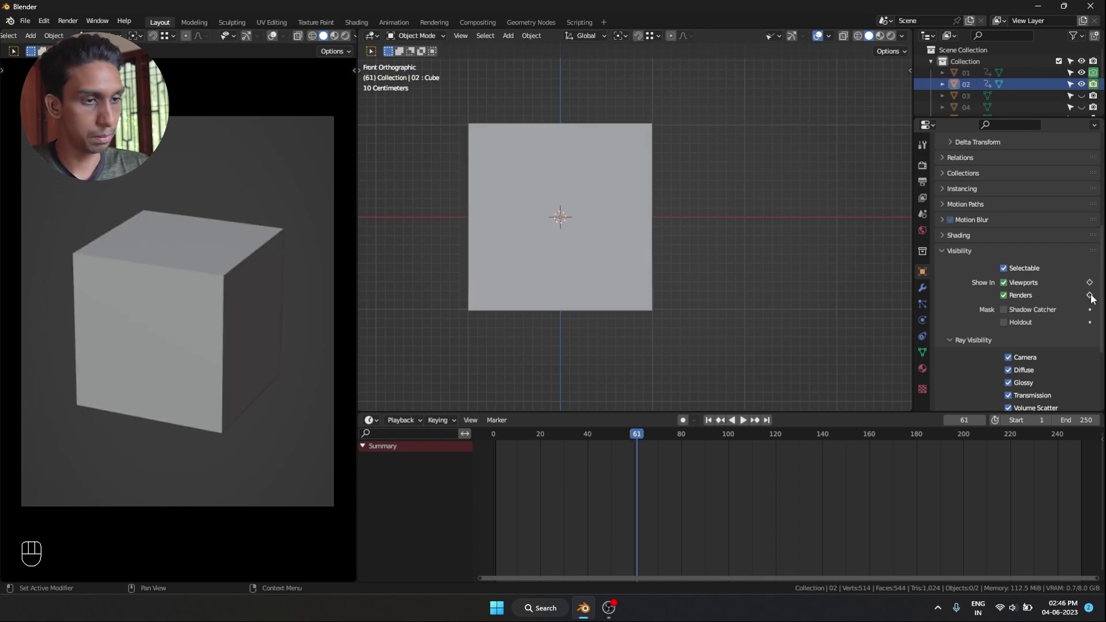
key("Right")
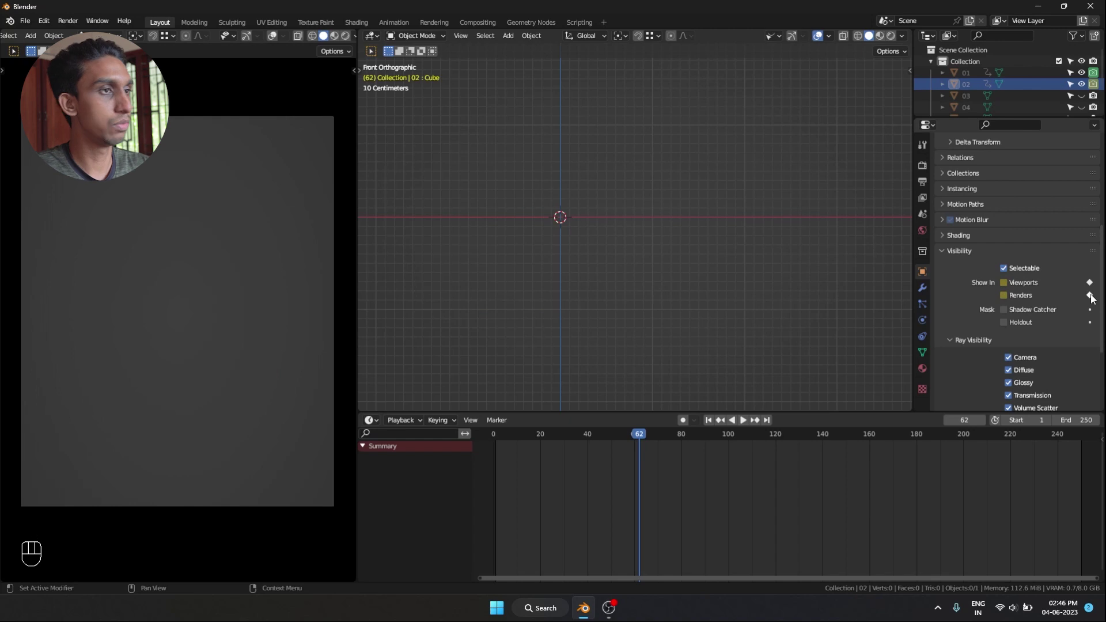
Unhide object 03 and keyframe its viewport and render visibility as on at frame 62 and off at frame 61
left_click(1081, 95)
left_click(972, 95)
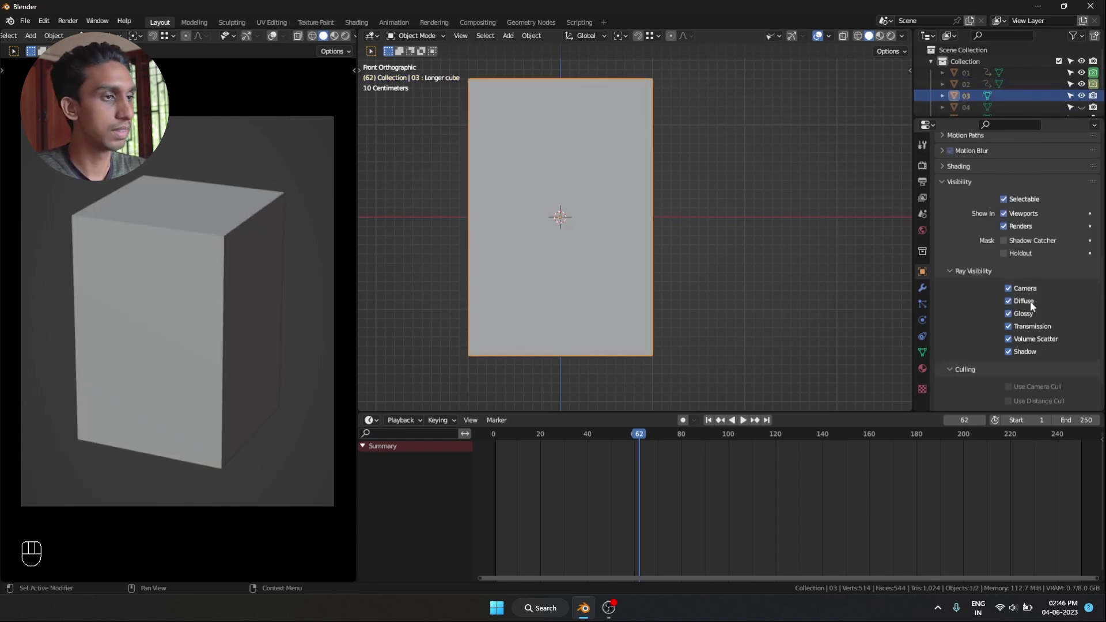
left_click(1090, 213)
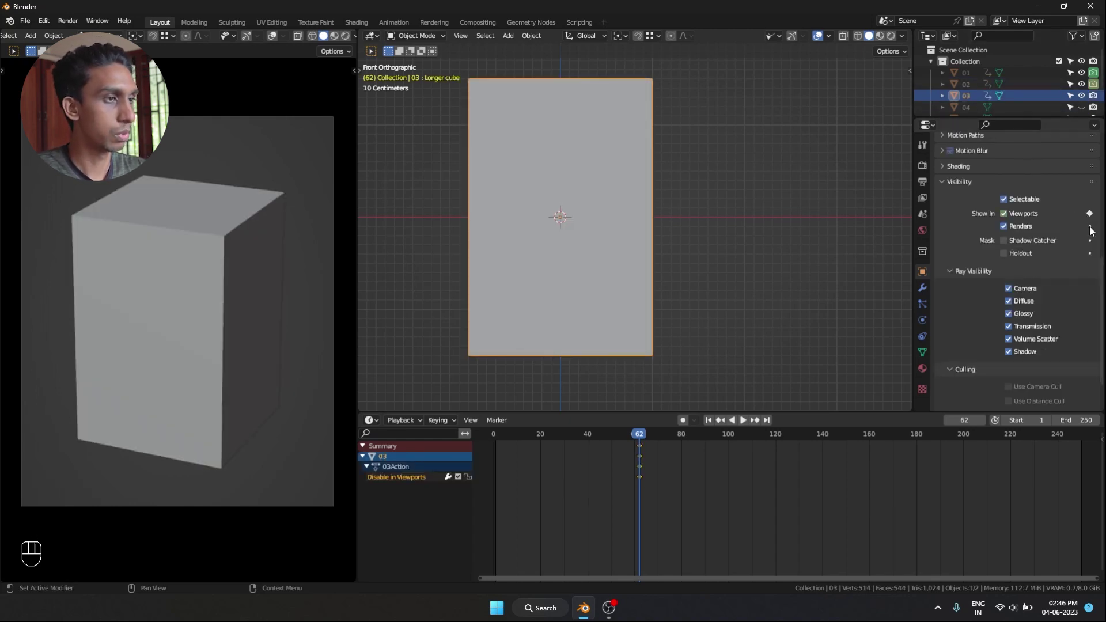
left_click(1090, 226)
key("Left")
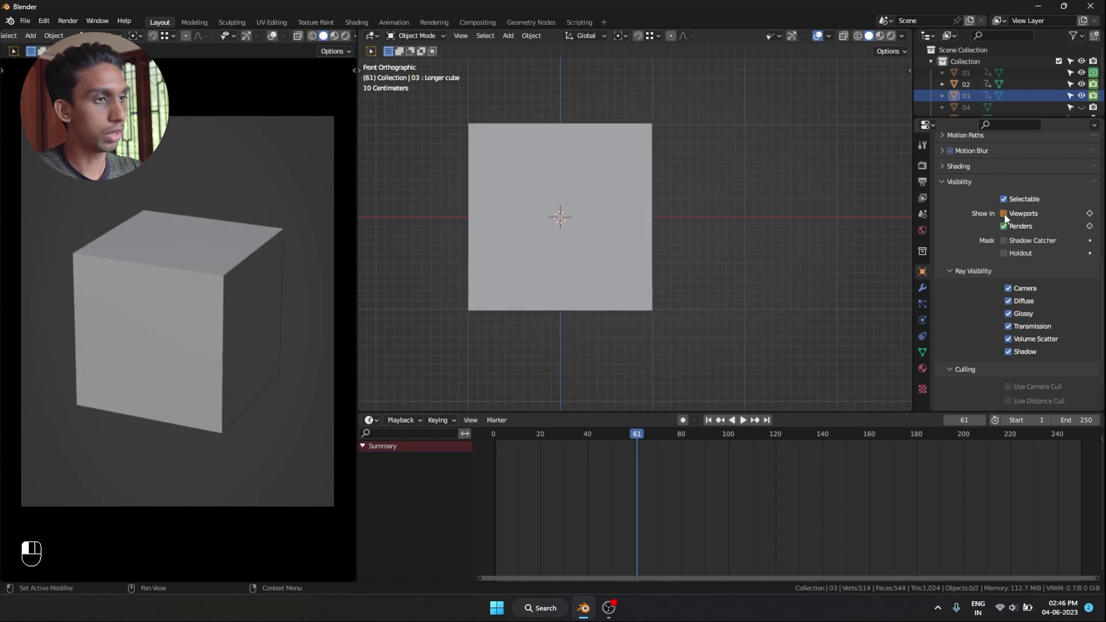
left_click(1090, 213)
Set object 03's Longer cube key value to 0 and check the switch from object 02 around frame 62
key("Left")
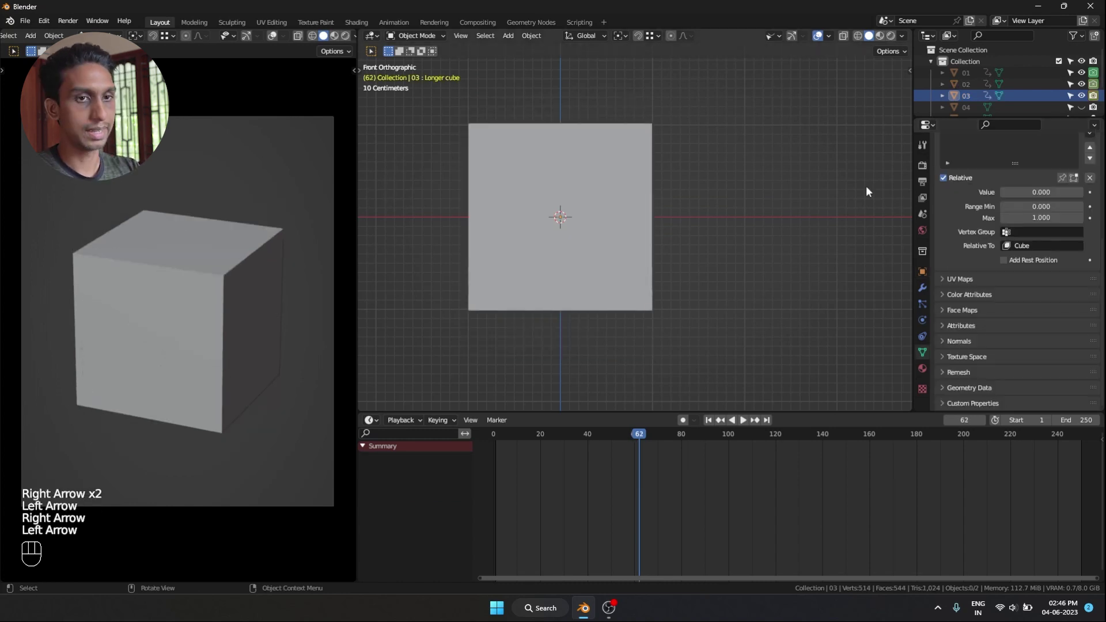
key("Right")
key("Left")
key("Right")
key("Left")
key("Right")
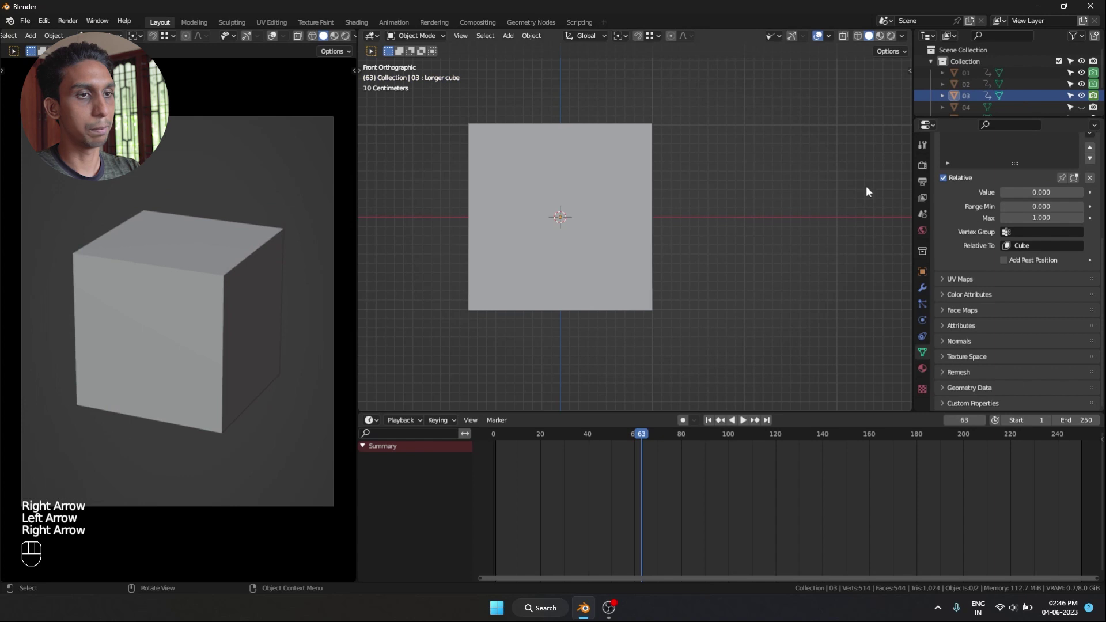
Keyframe object 03's Longer cube key at 0 on frame 63 and at 1 on frame 100, and play back the morph
left_click(965, 96)
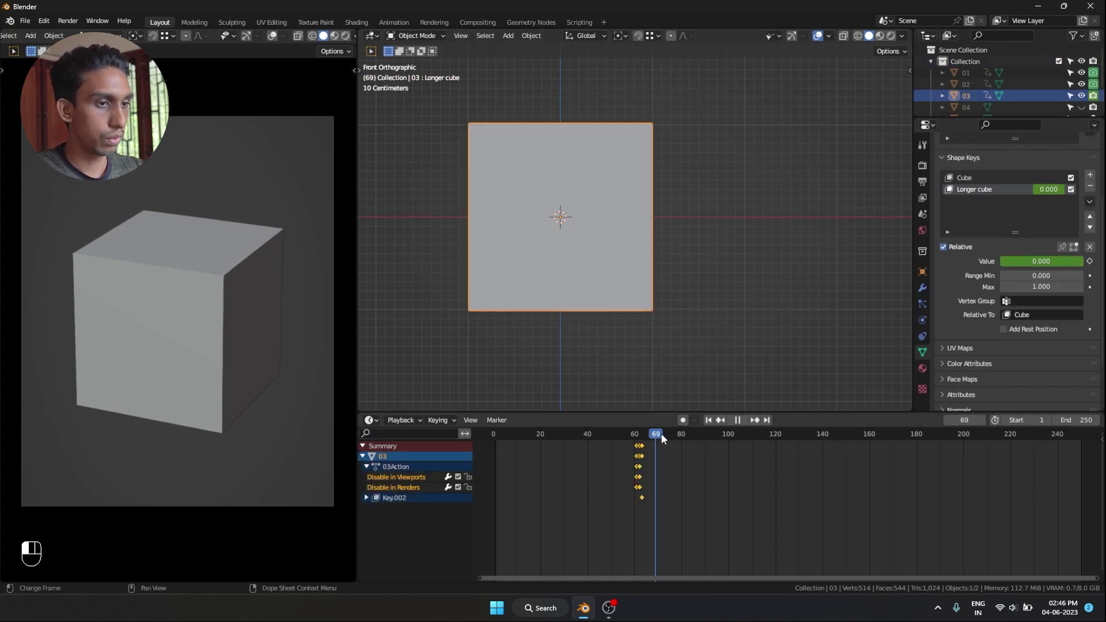
left_click_drag(662, 434, 729, 436)
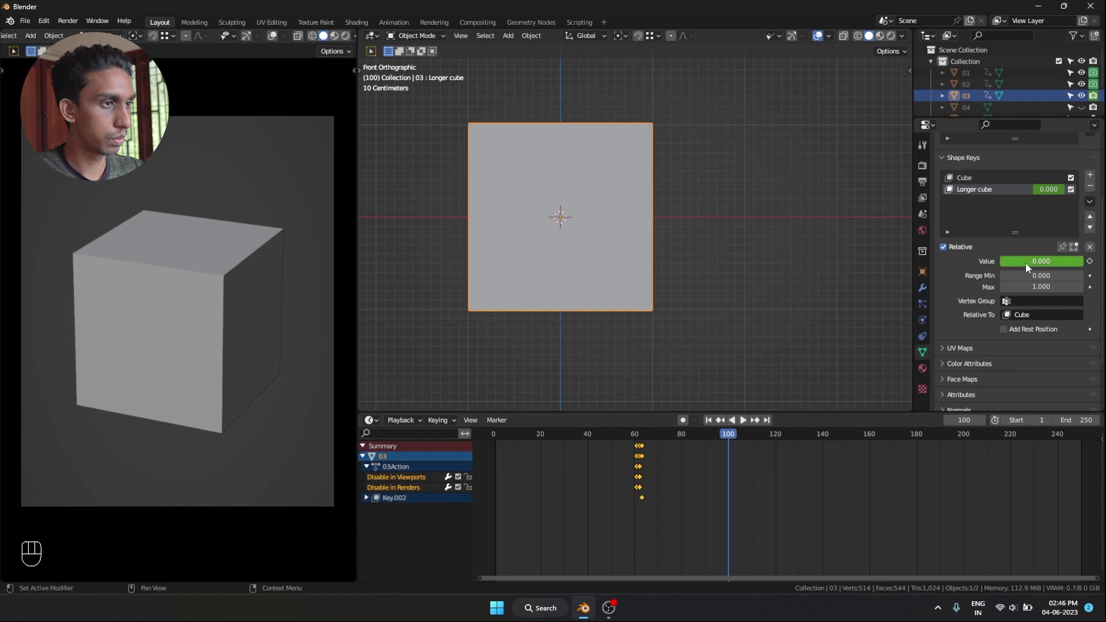
left_click_drag(1025, 261, 1072, 262)
key("i")
key("shift+space")
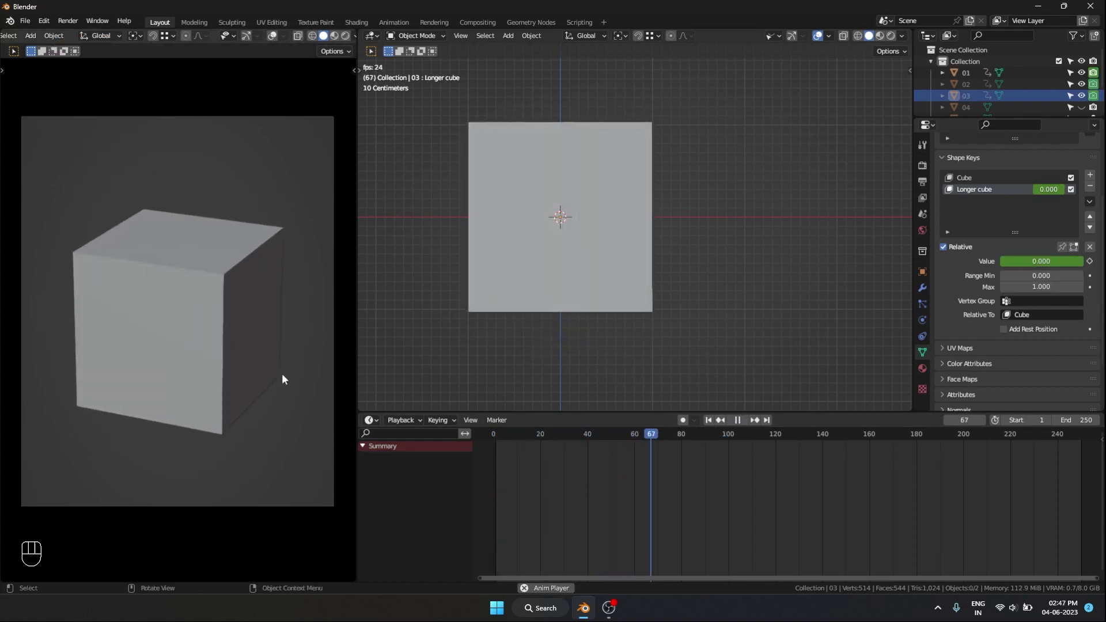
key("shift+space")
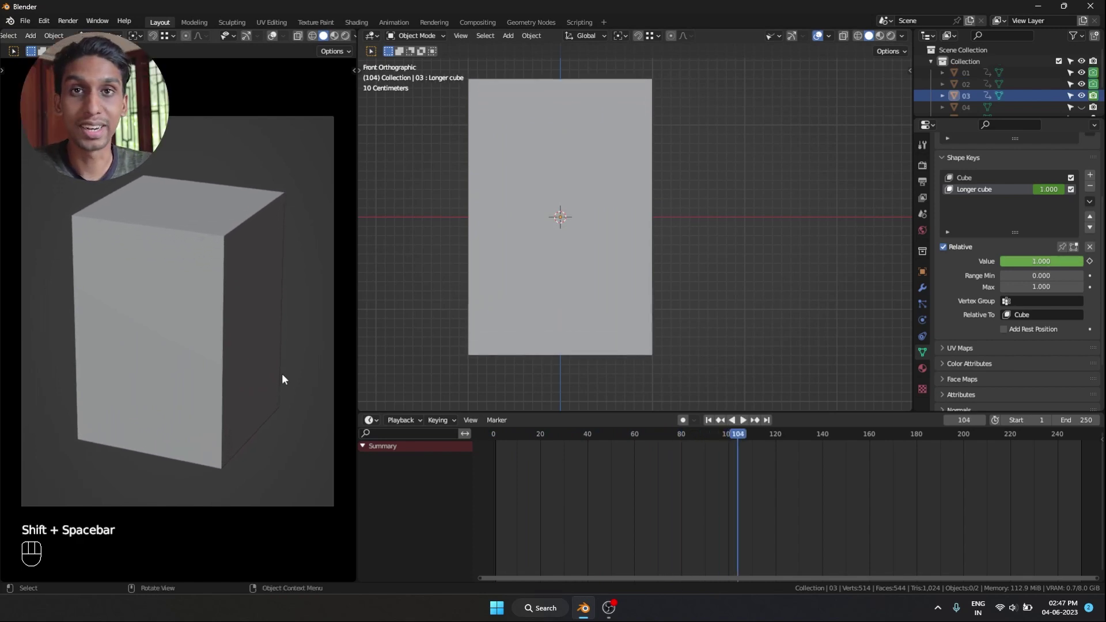
key("shift+Left")
key("shift+space")
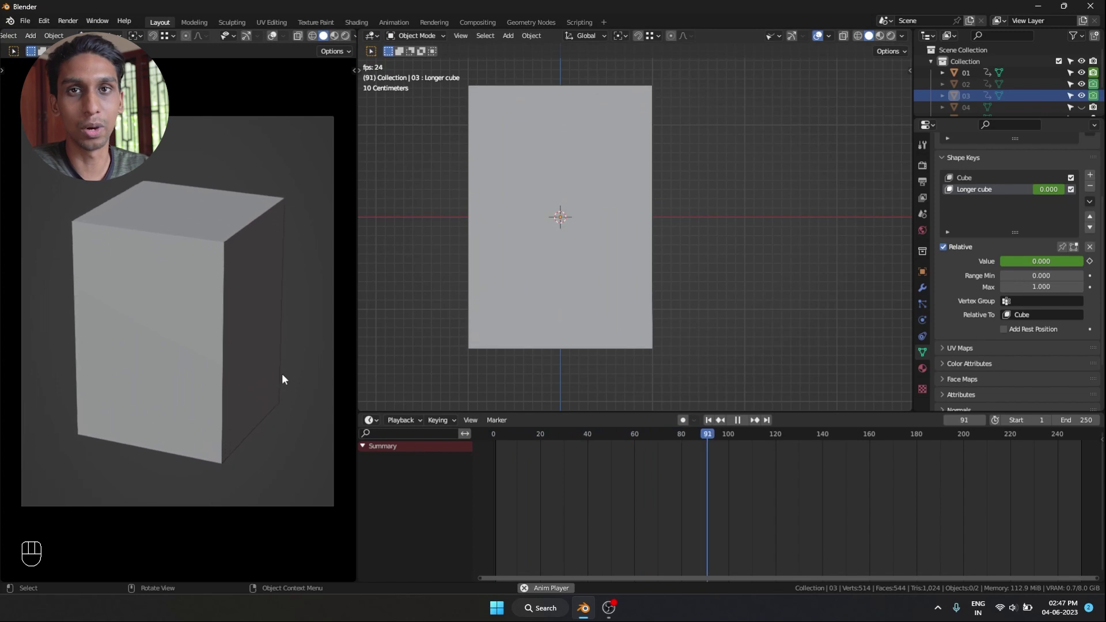
key("shift+space")
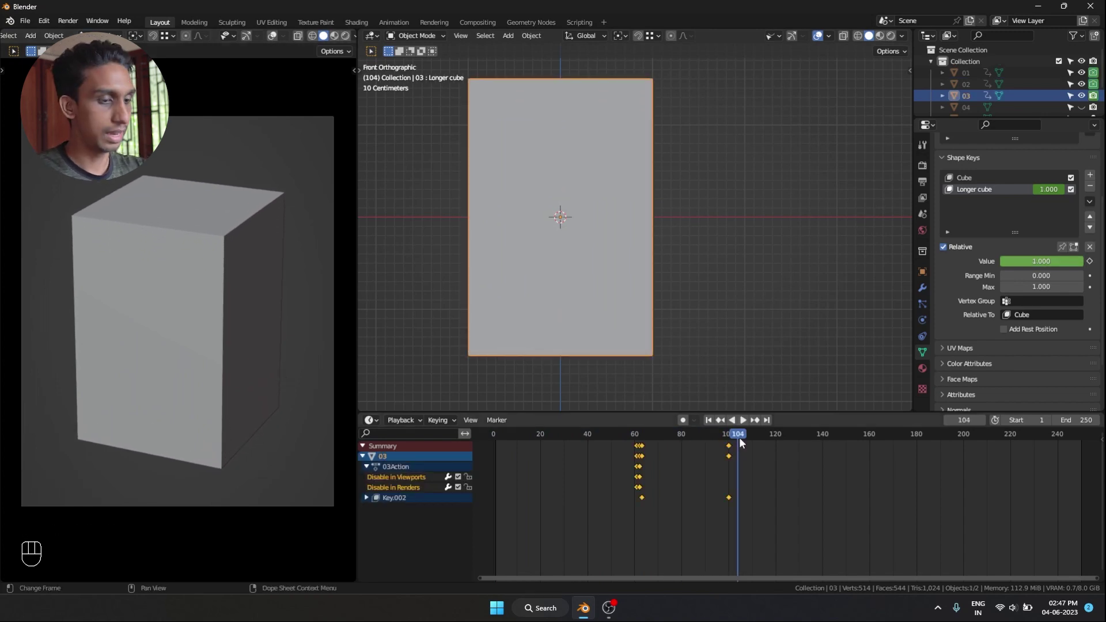
key("Left")
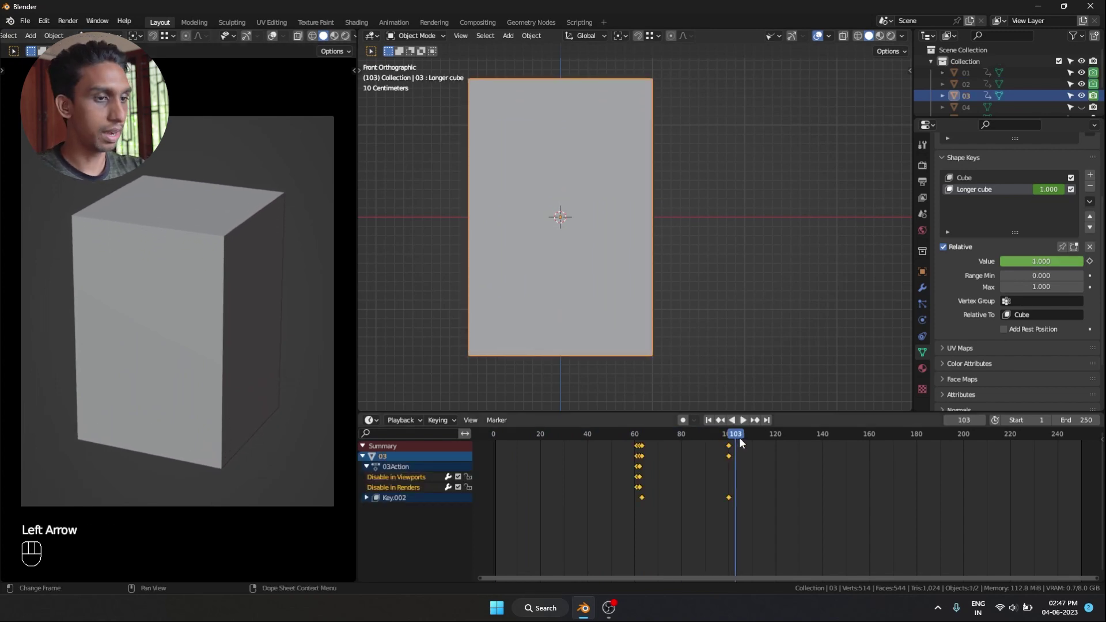
Turn off object 03's viewport visibility at frame 101
key("Down")
key("Right")
left_click(923, 272)
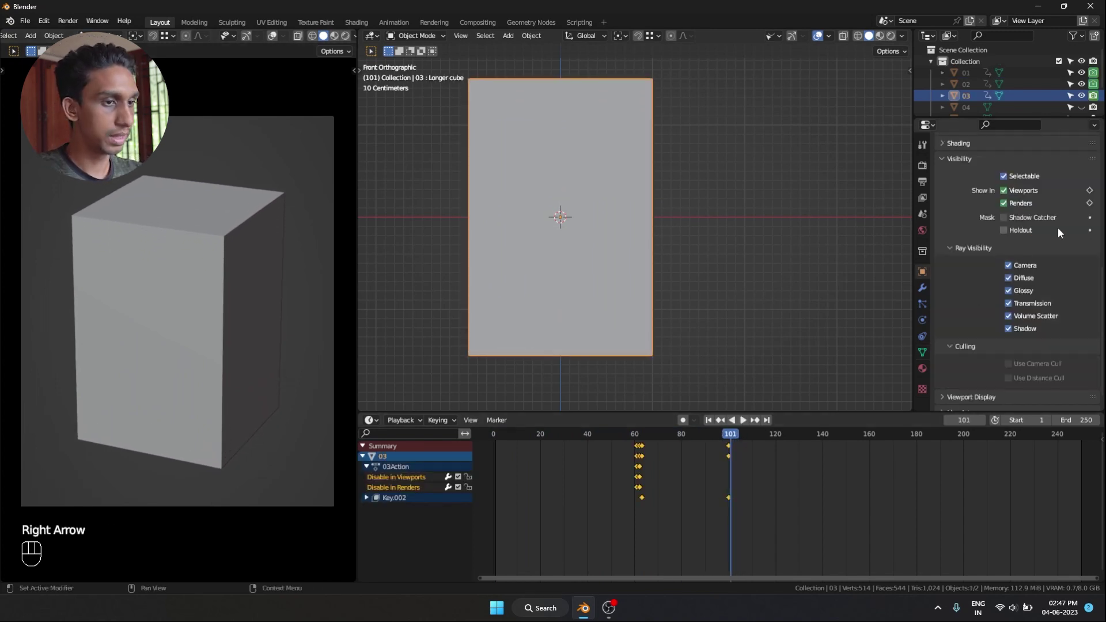
left_click(1004, 190)
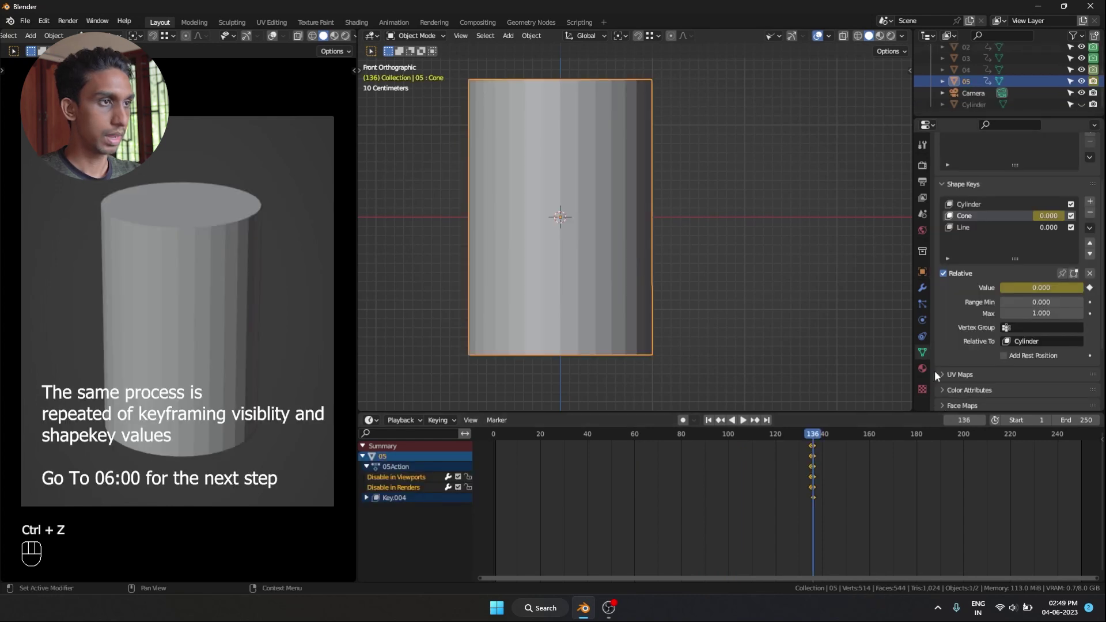
Keyframe object 05's Cone shape key at 1 on frame 160
left_click_drag(808, 441, 870, 438)
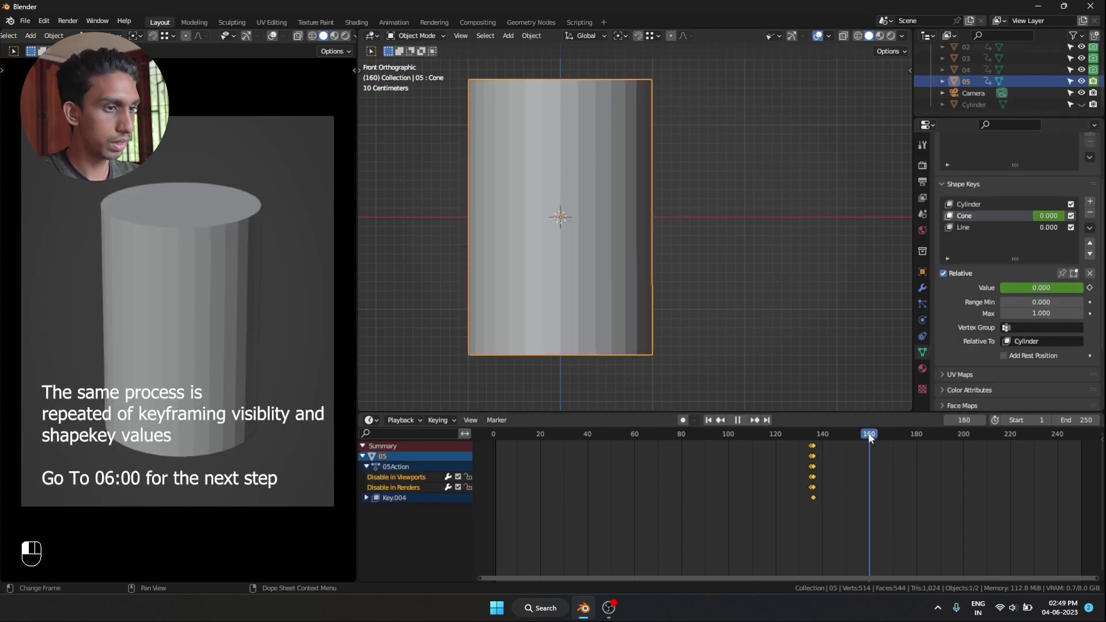
left_click_drag(1031, 287, 1083, 288)
left_click(1089, 288)
Keyframe object 05's Line shape key at 0 on frame 145 and at 0.857 on frame 165, and play back the sequence
left_click_drag(869, 438, 834, 439)
left_click(973, 228)
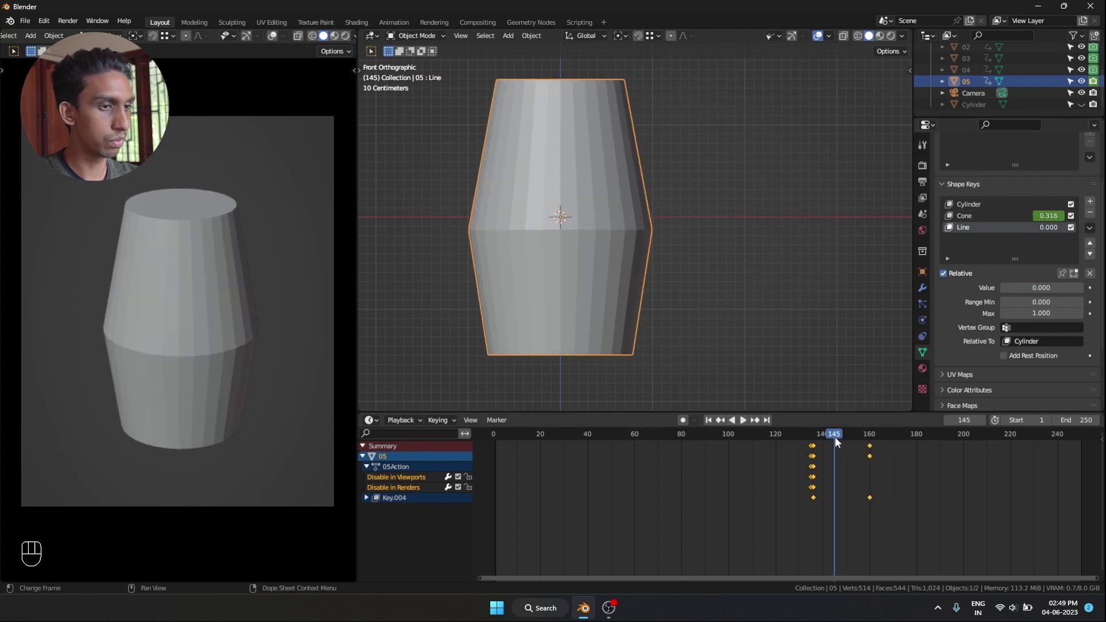
left_click(1090, 288)
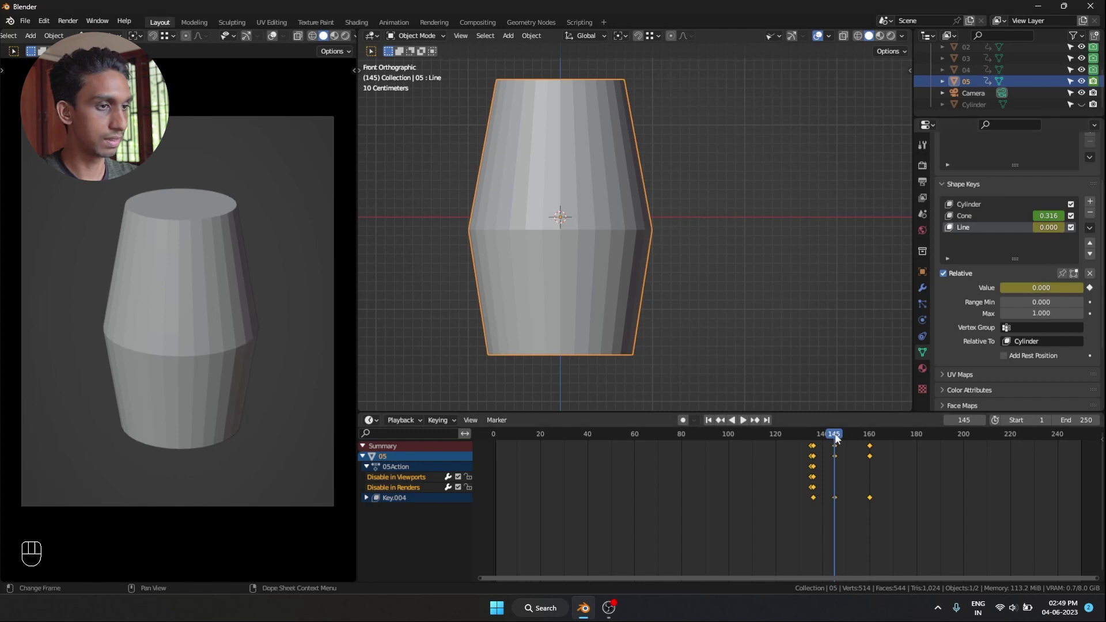
left_click_drag(837, 439, 887, 437)
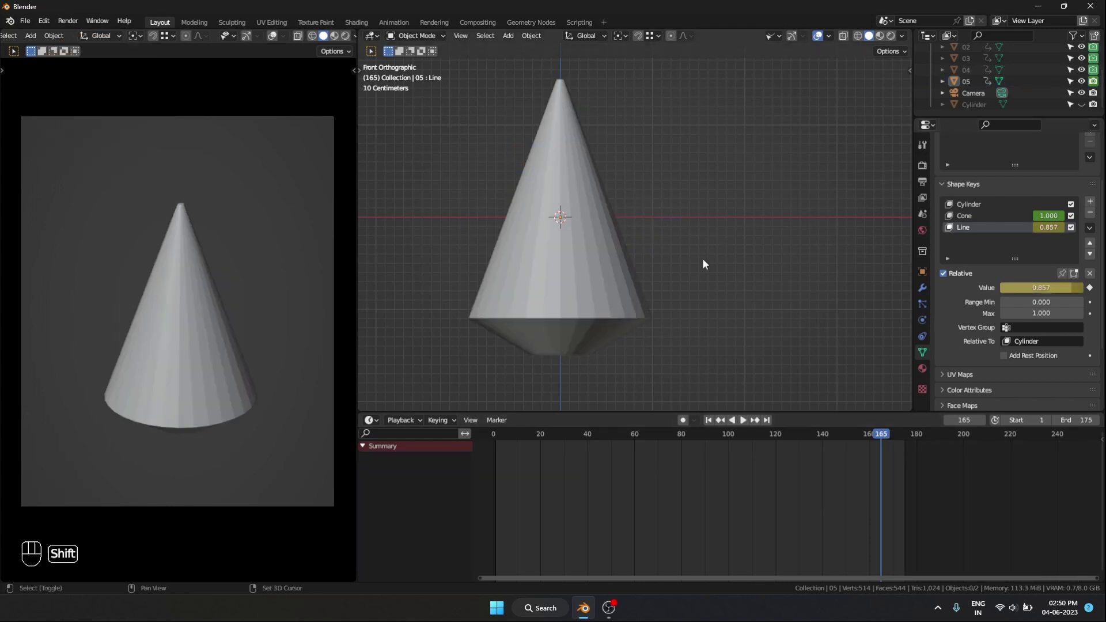
key("shift+Left")
key("shift+space")
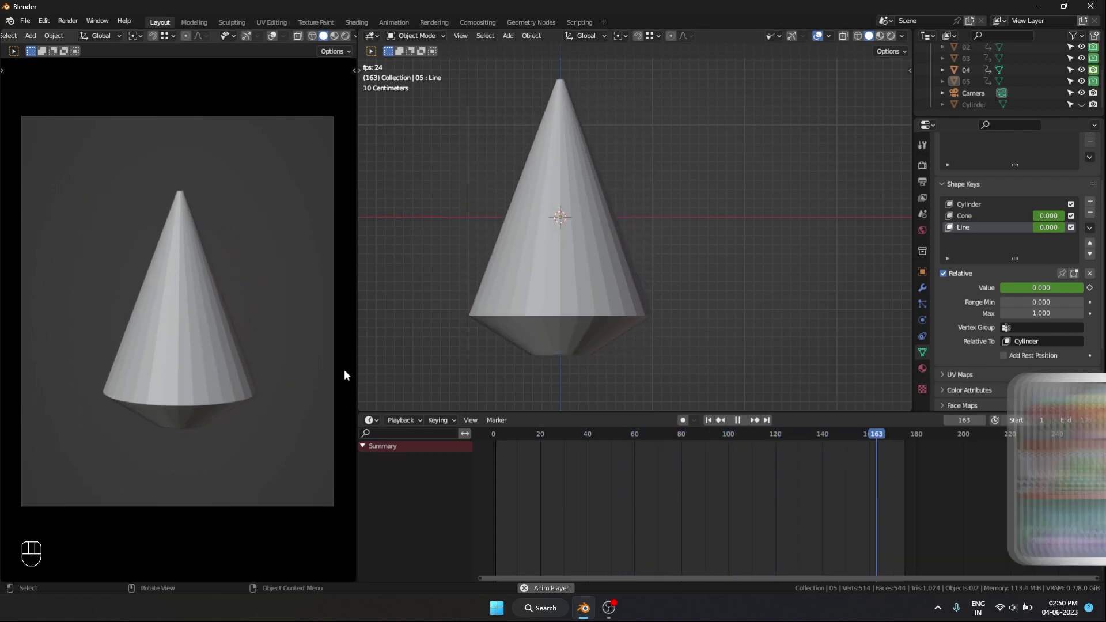
key("shift+space")
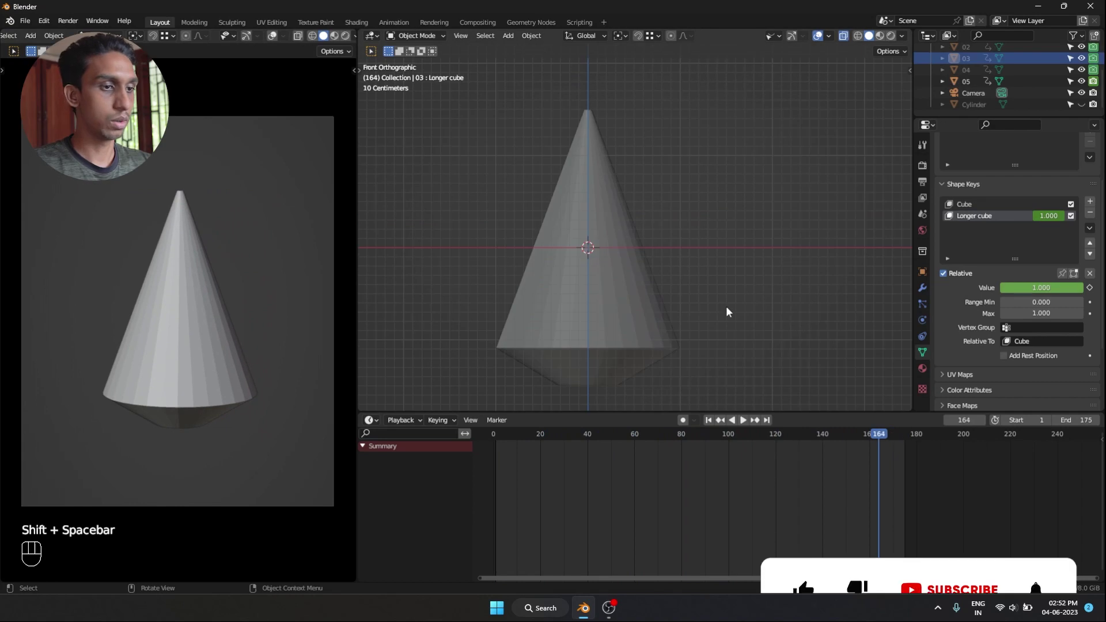
Add a plain axes empty with a 1 m radius at the world origin
left_click(593, 325)
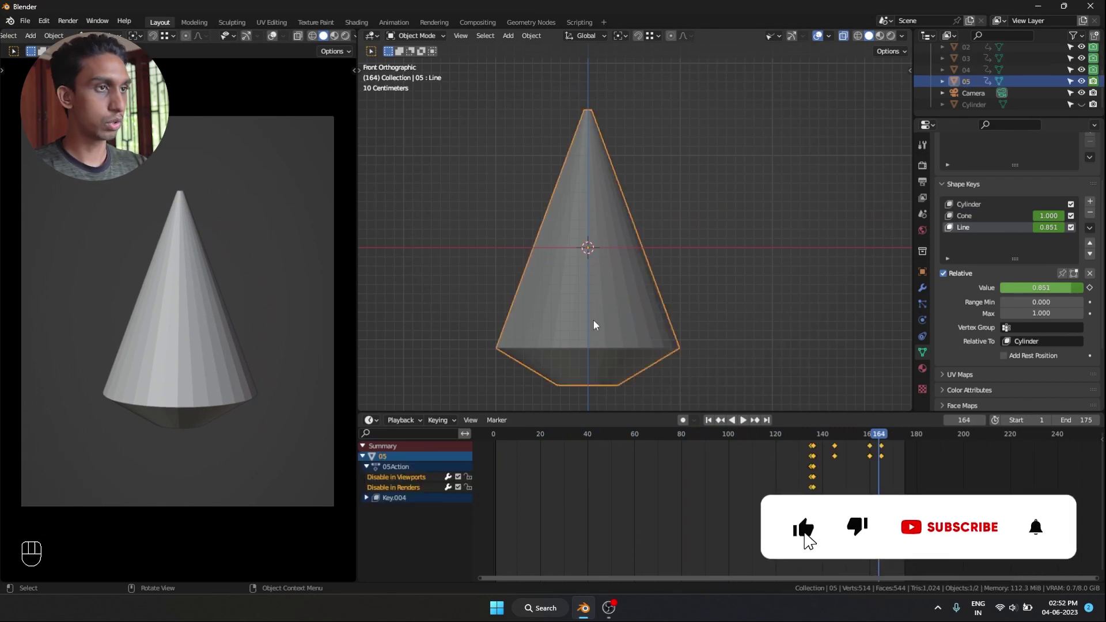
key("shift+a")
mouse_move(599, 436)
left_click(651, 437)
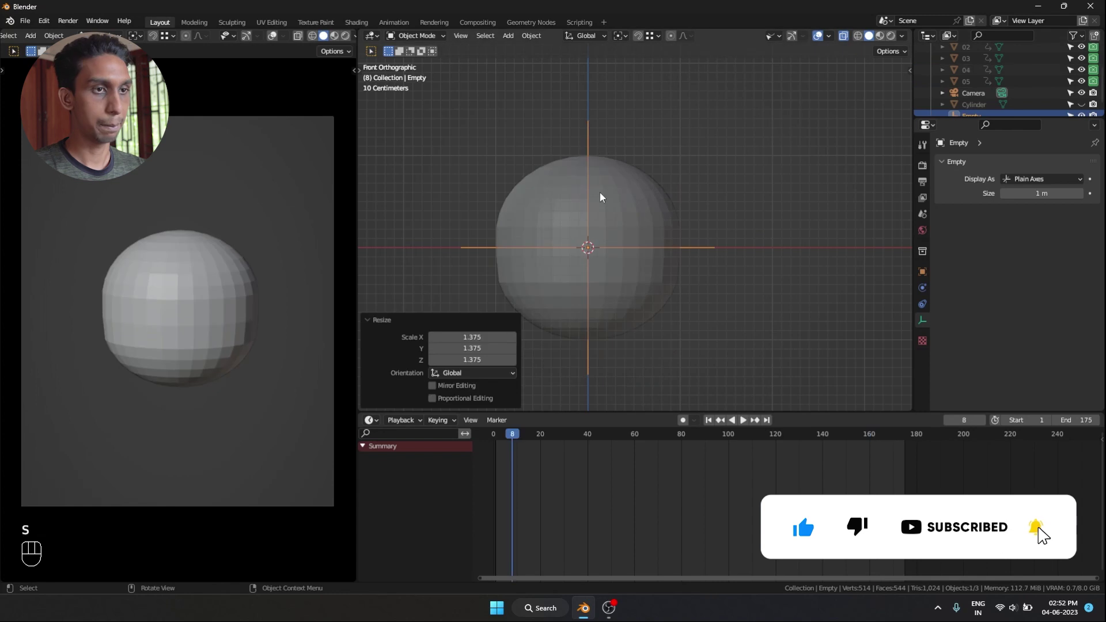
Enlarge the empty beyond the shapes and parent objects 01 to 05 to it
left_click(663, 236, "shift")
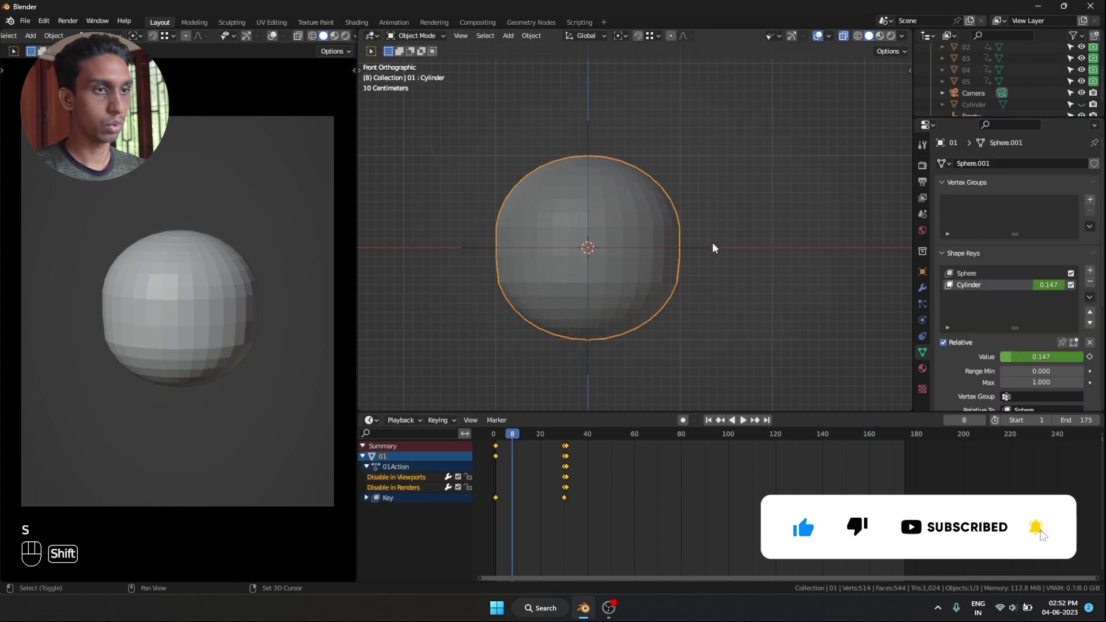
left_click(707, 246, "shift")
key("ctrl+p")
left_click(708, 245)
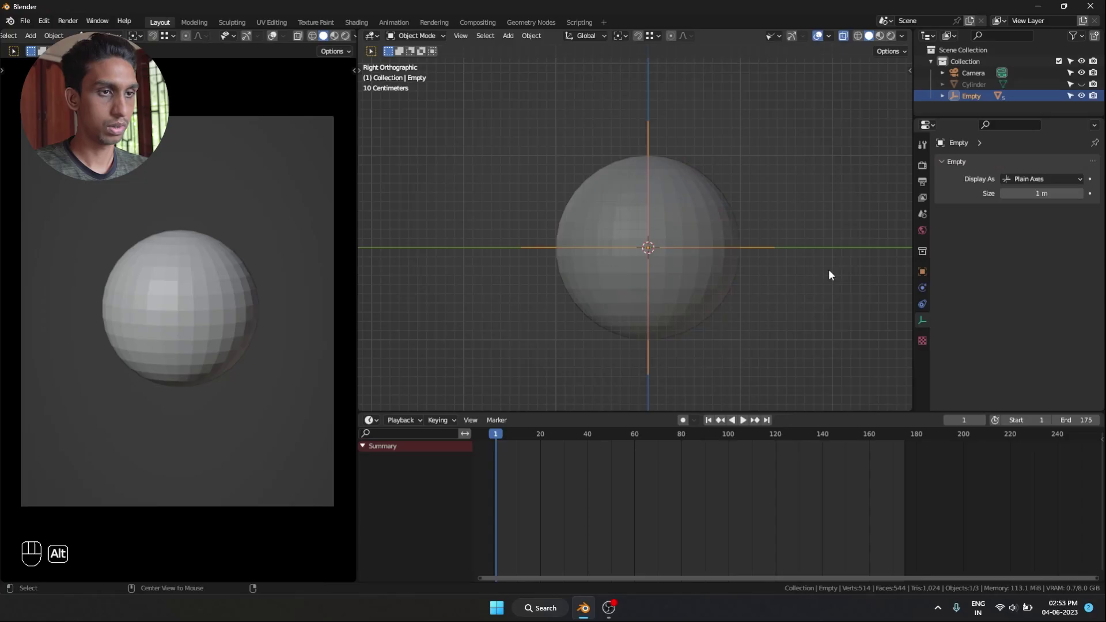
Tilt the empty about -18.2° in the back view and keyframe its rotation on frame 1
middle_click_drag(828, 268, 870, 257, "alt")
key("r")
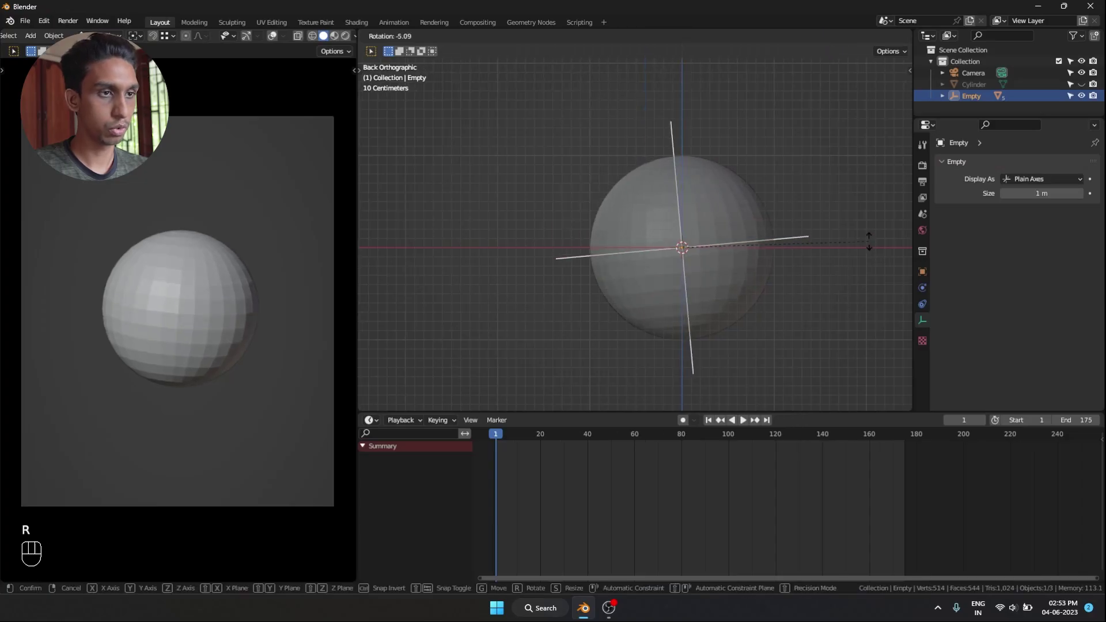
left_click(845, 203)
key("i")
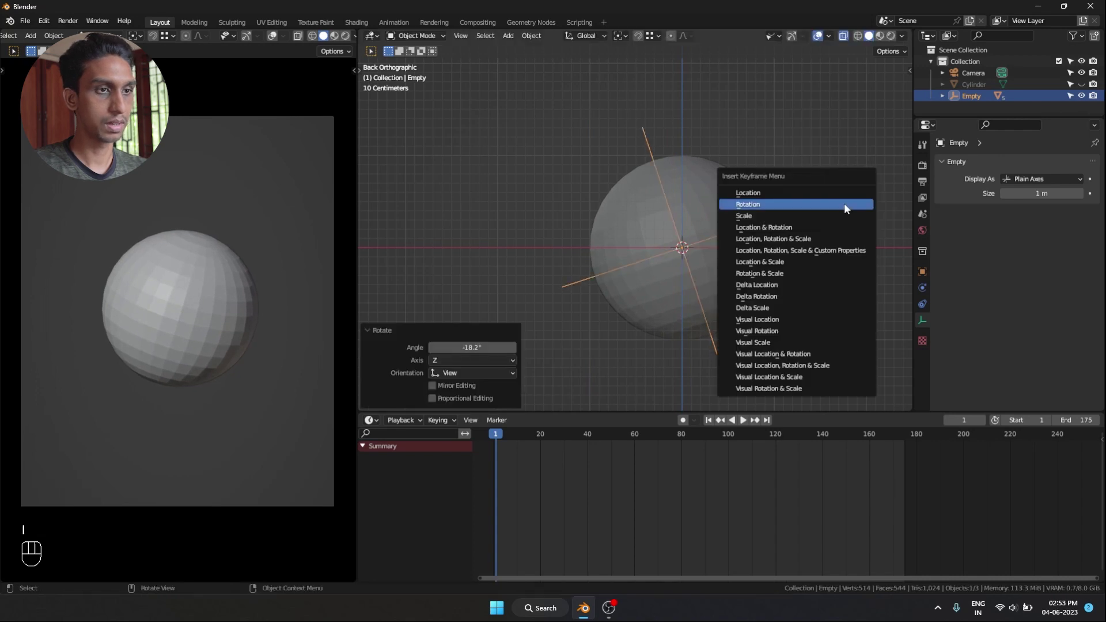
left_click(844, 204)
Rotate the empty 360° in the top view, keyframe its rotation on frame 175, and play the animation from the start
key("shift+Right")
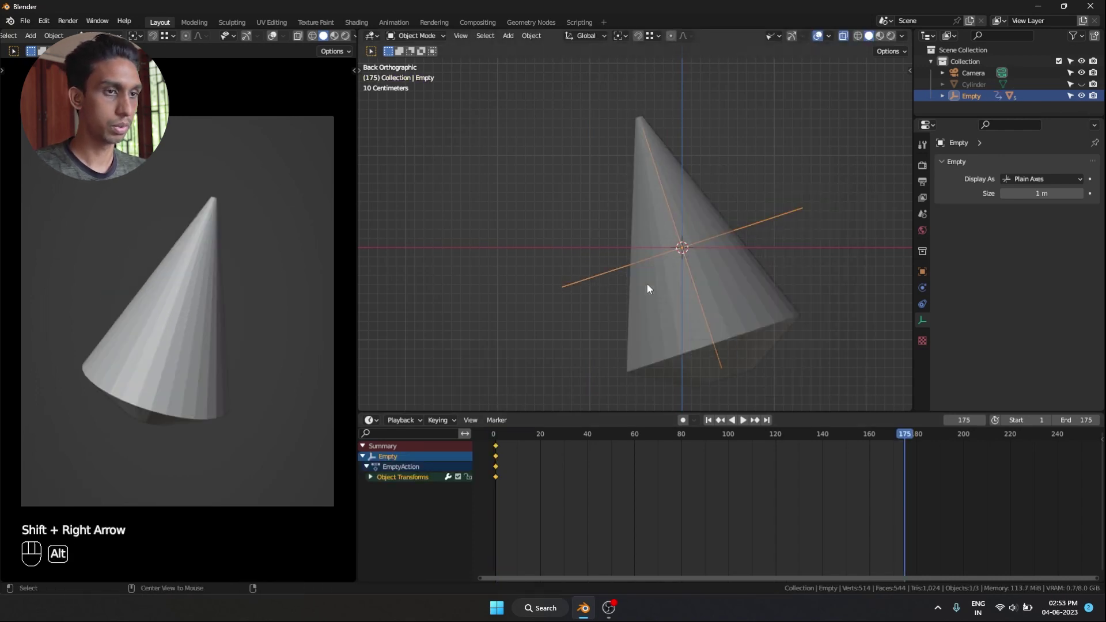
middle_click_drag(646, 283, 711, 313, "alt")
type("r")
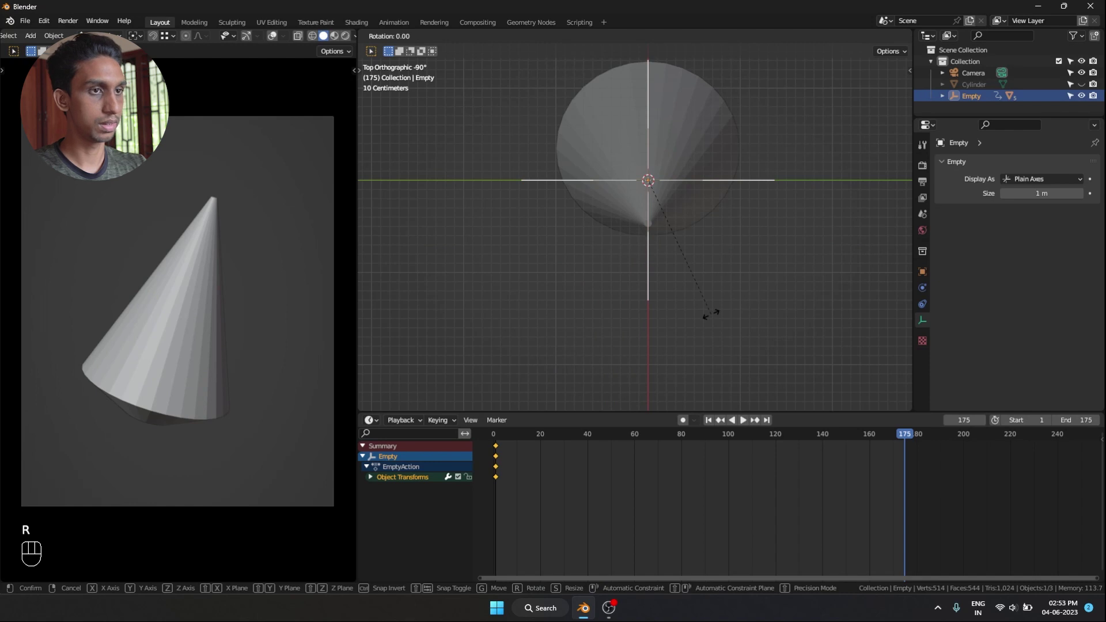
type("360")
key("Return")
key("i")
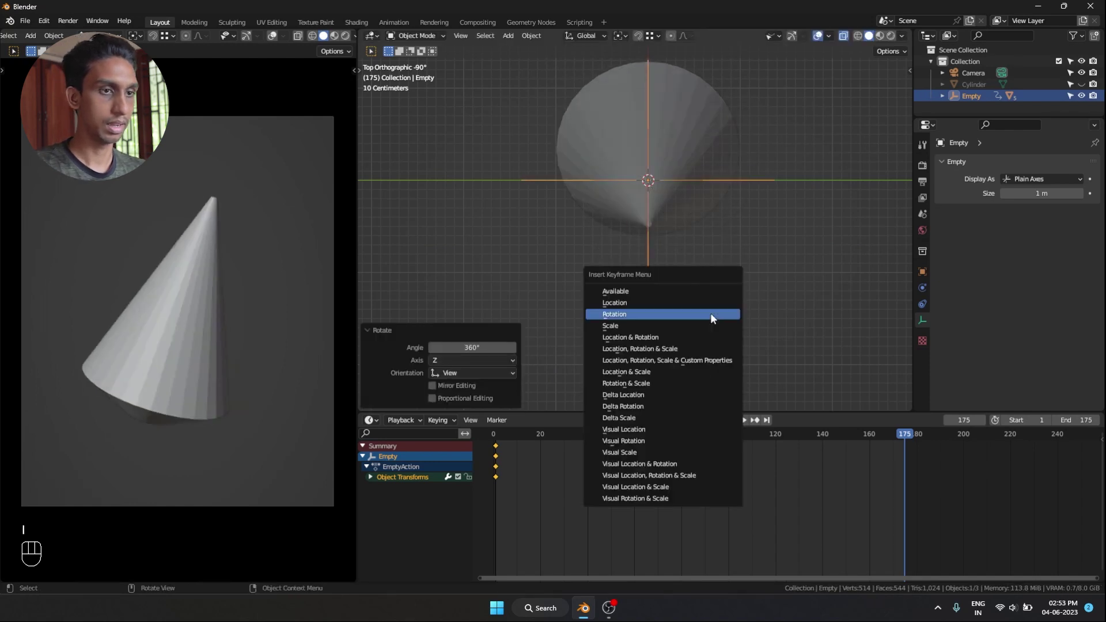
left_click(711, 314)
key("shift+Left")
key("shift+space")
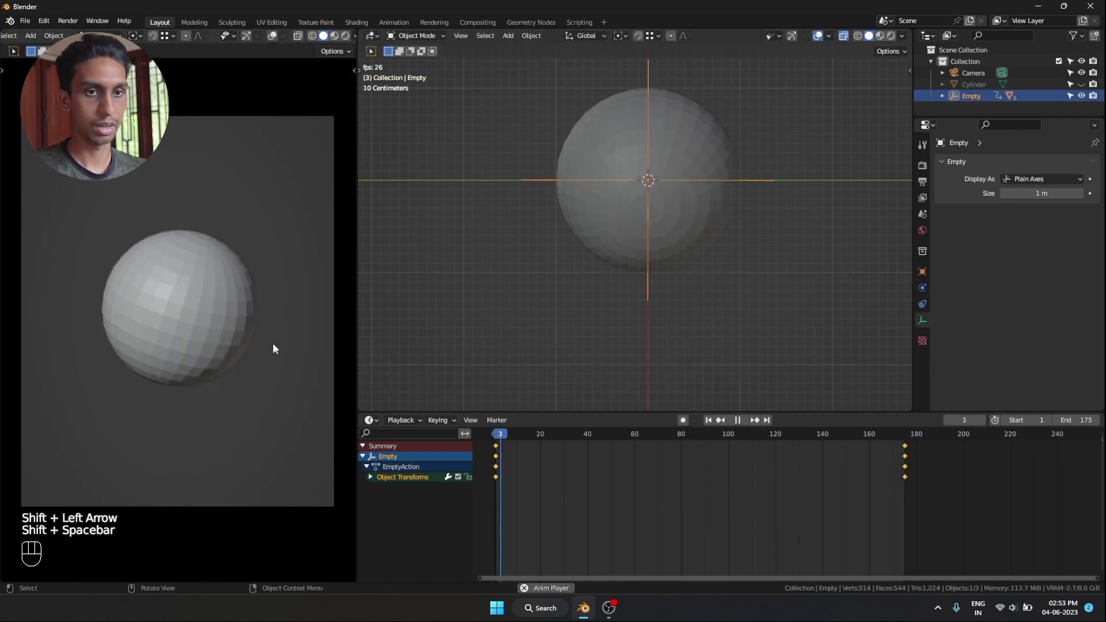
left_click(280, 334)
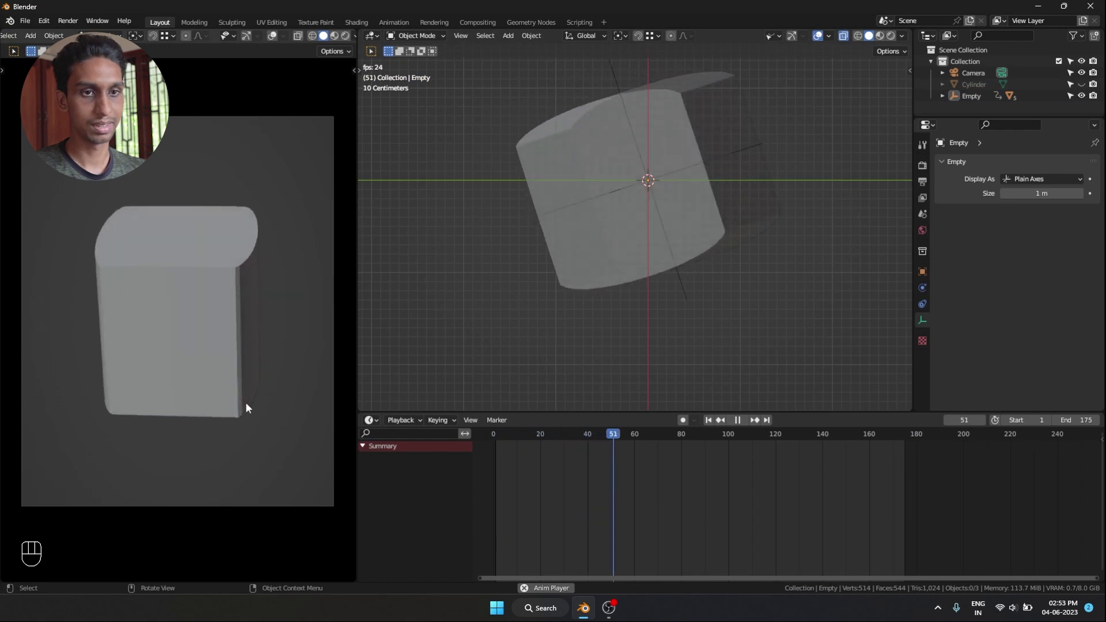